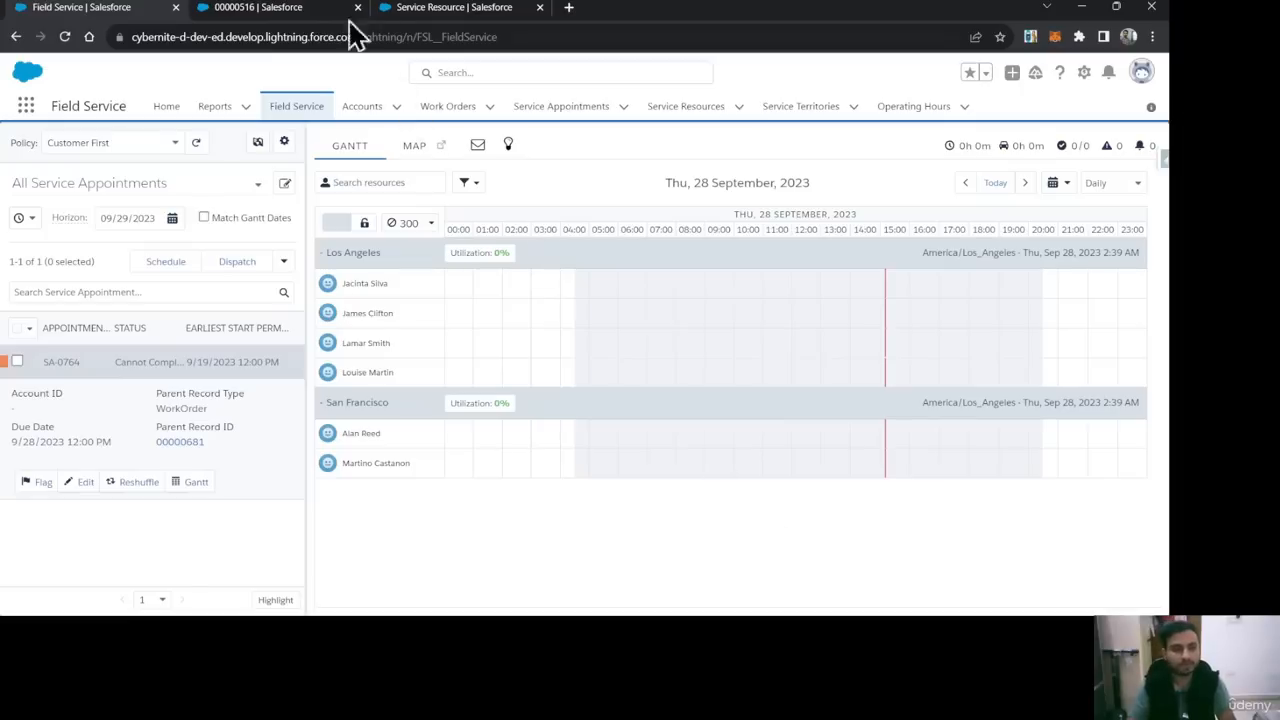
Step: Switch to the work order's browser tab, search the available items for "crew" and open the Service Crews list
left_click(314, 12)
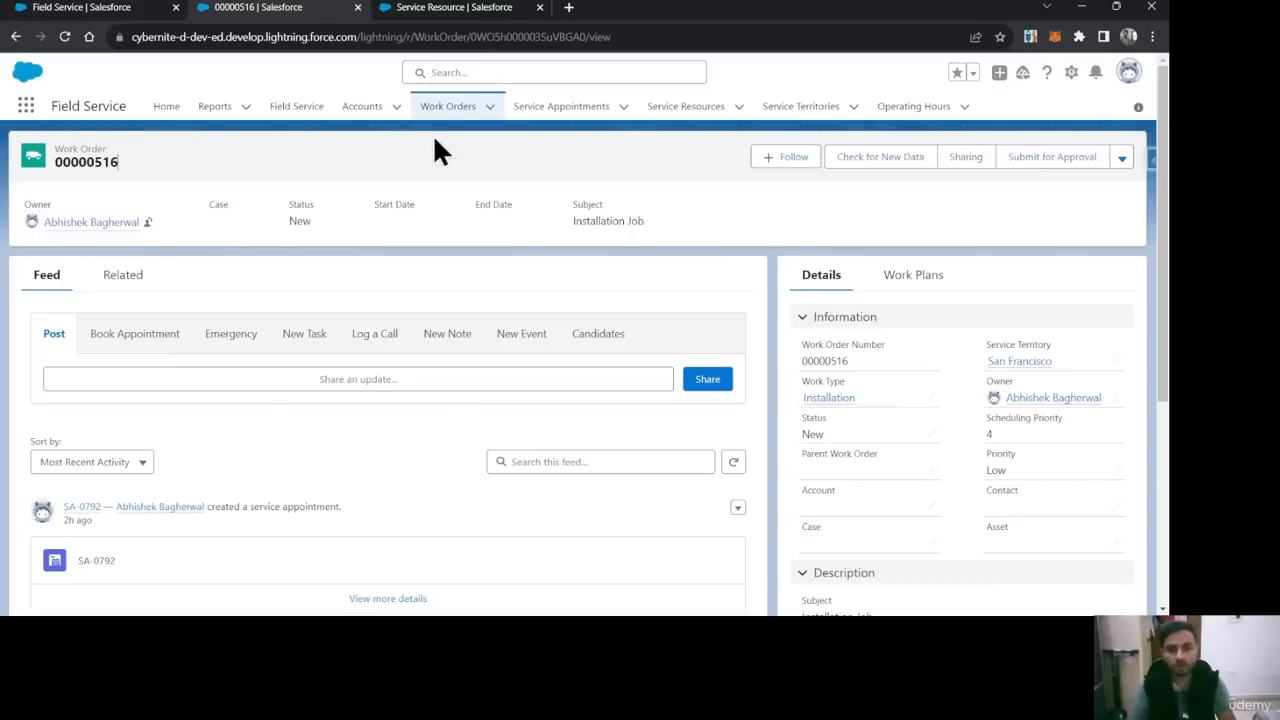
left_click(26, 106)
type("c")
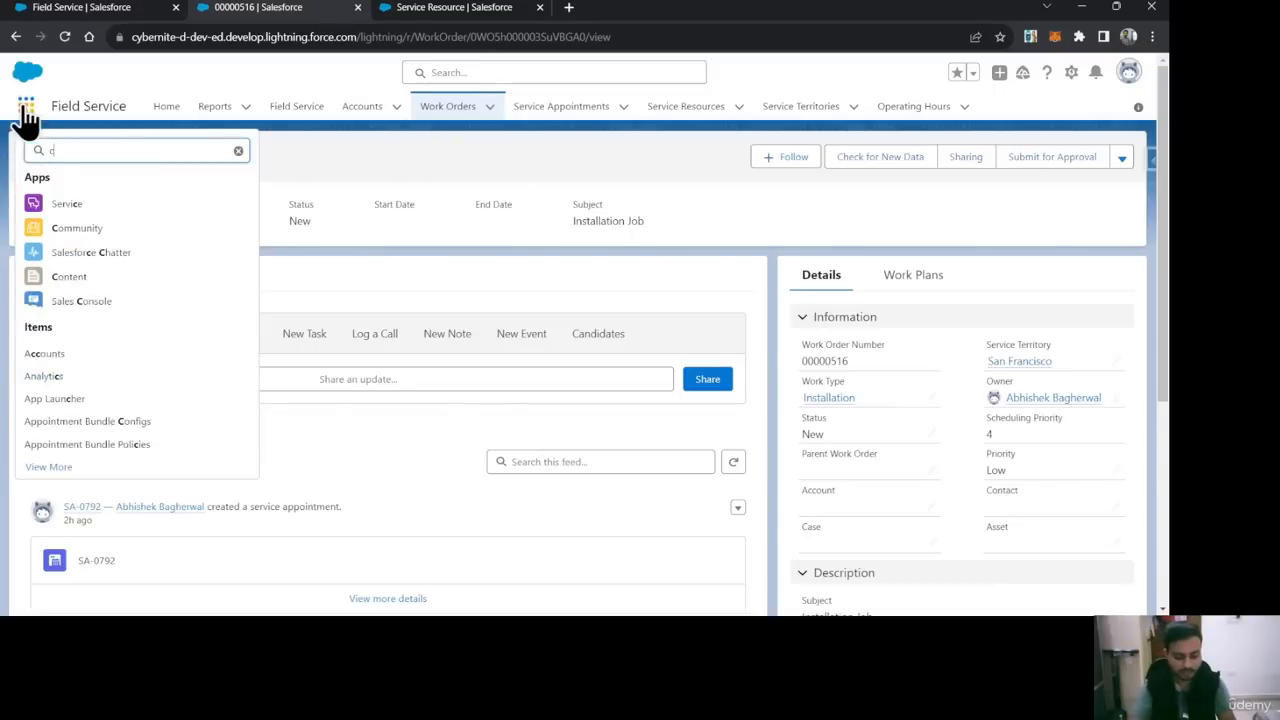
type("rew")
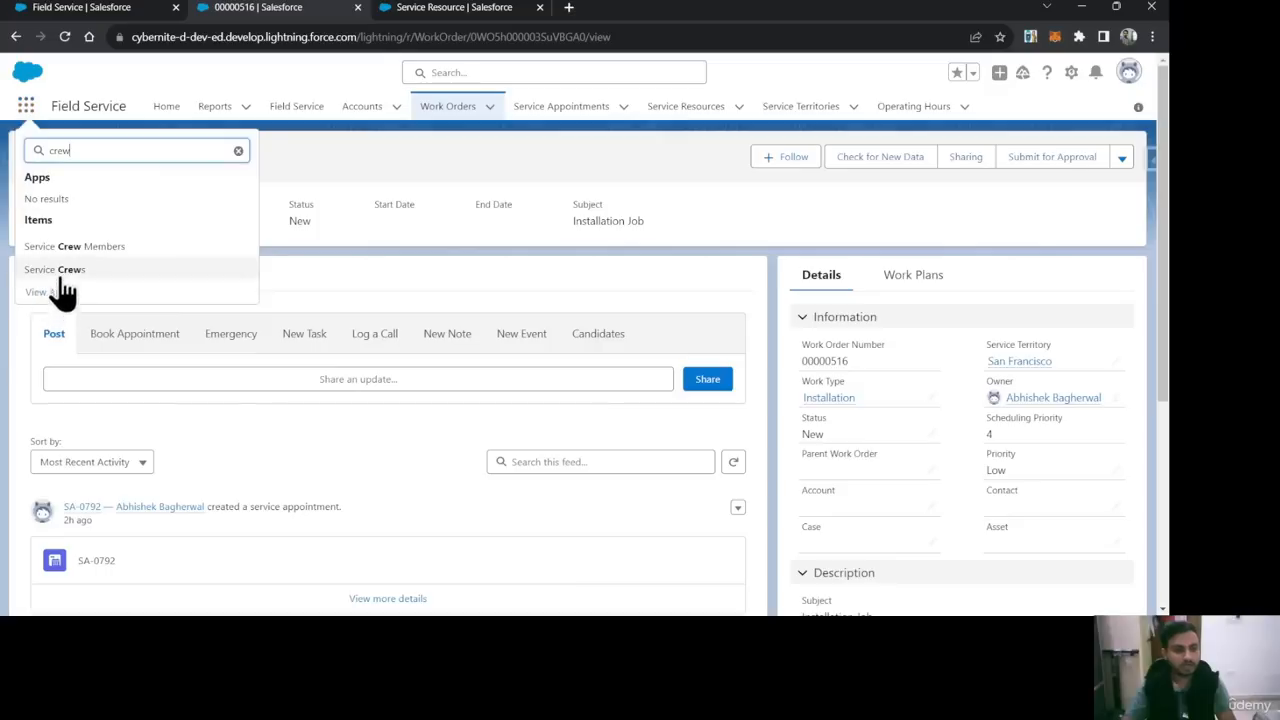
left_click(62, 278)
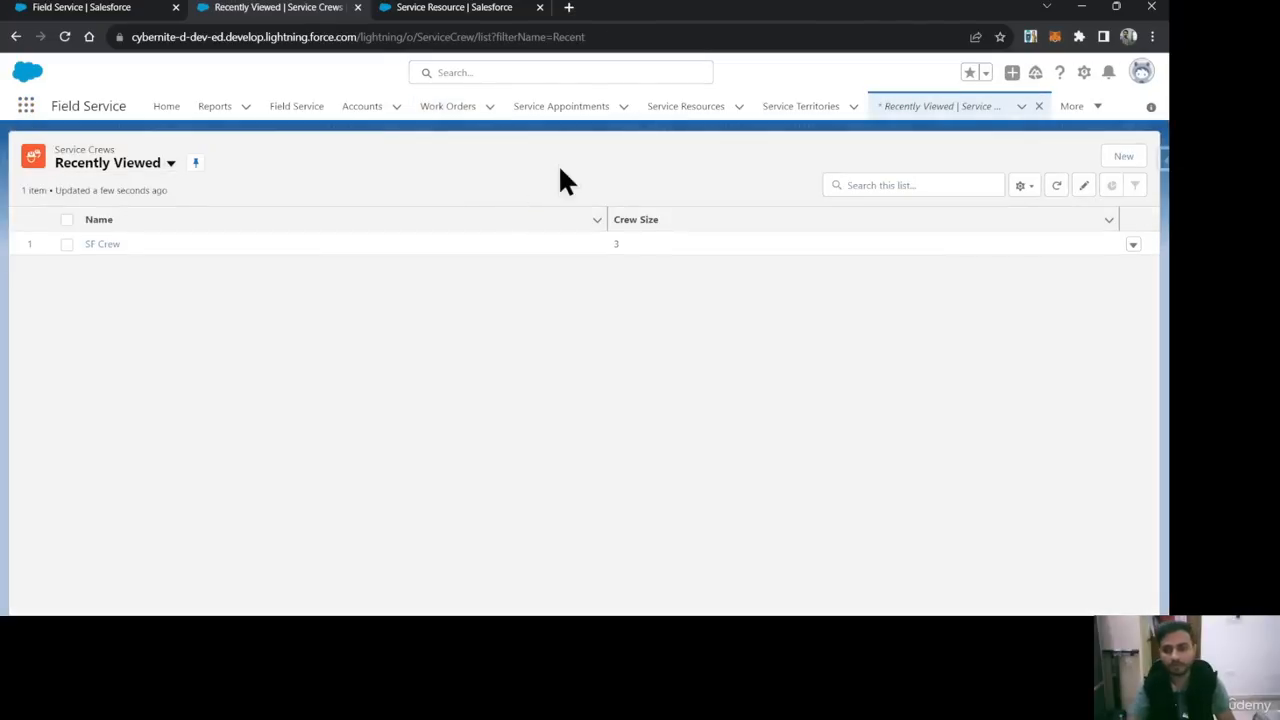
Step: Start a new service crew record and name it "Specialized Maintenance Crew"
left_click(1124, 158)
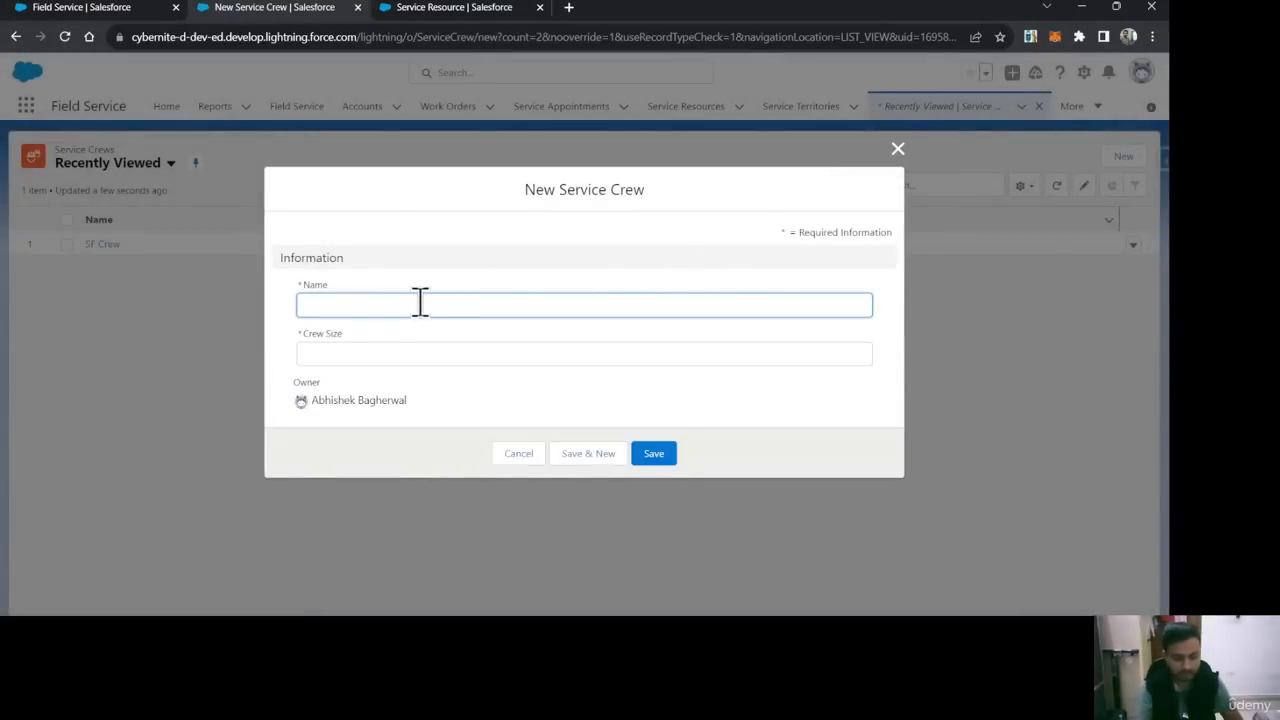
type("r")
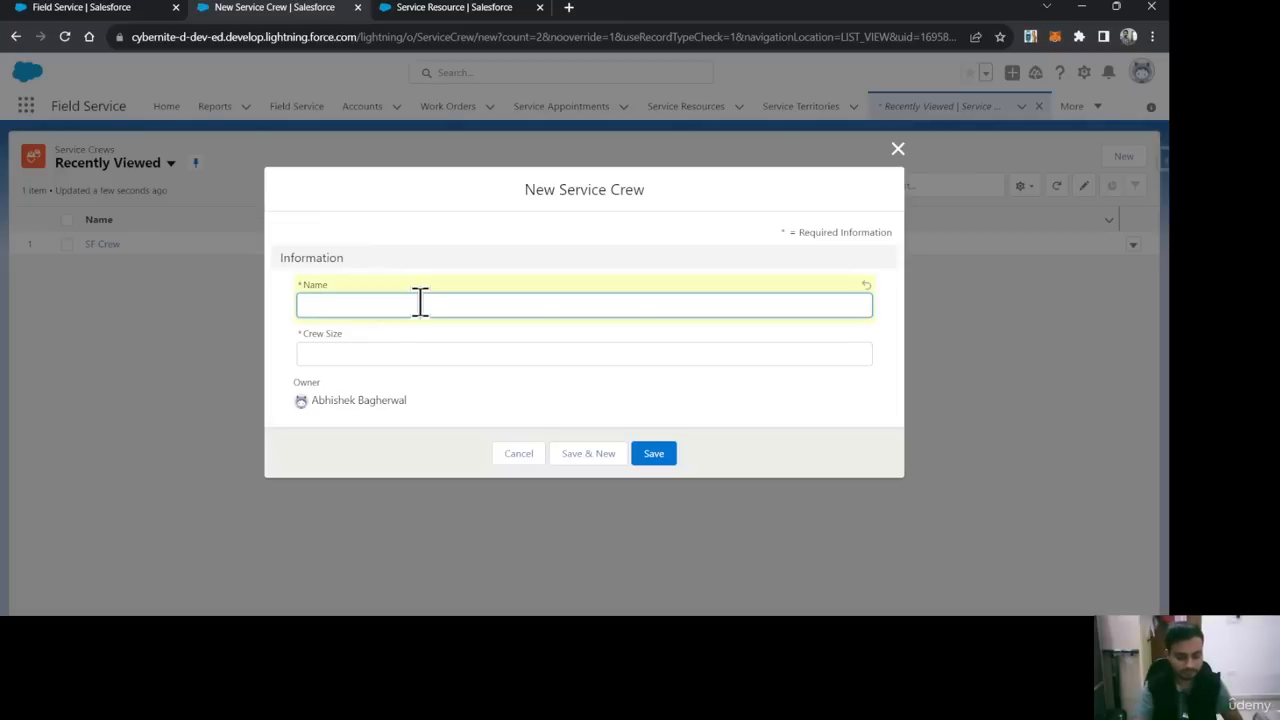
type("Re")
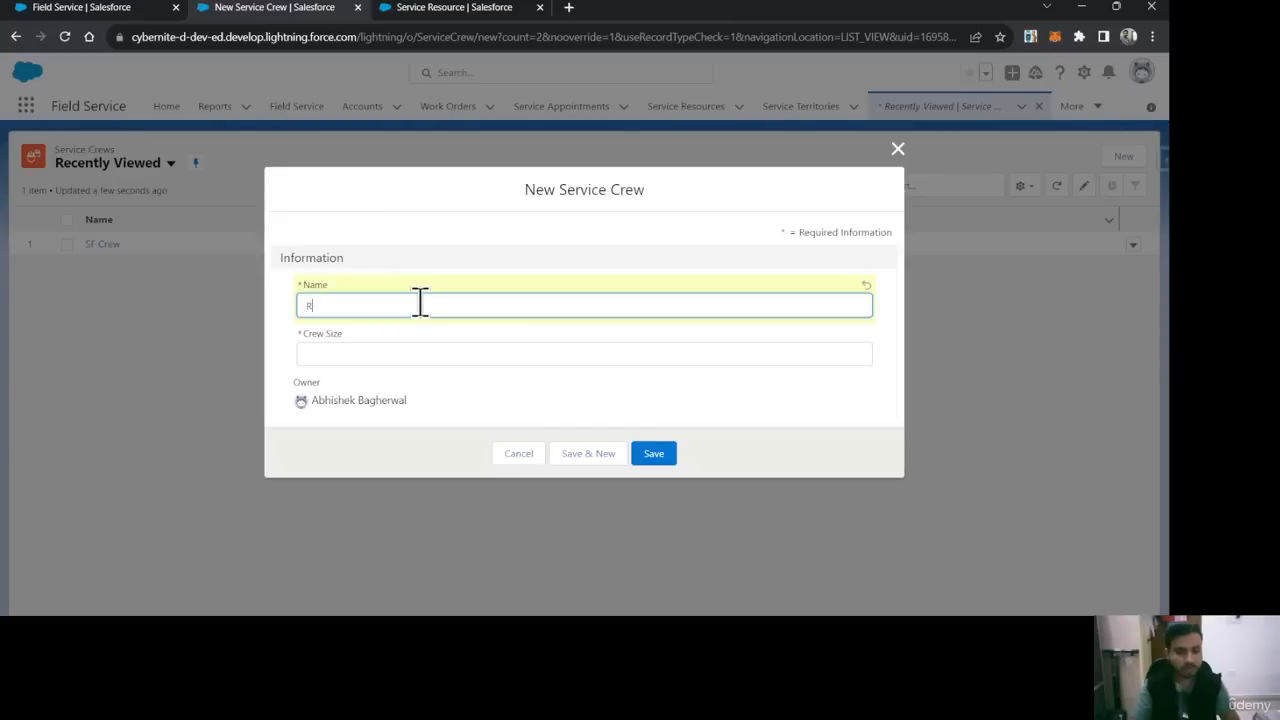
key("BackSpace")
type("Special")
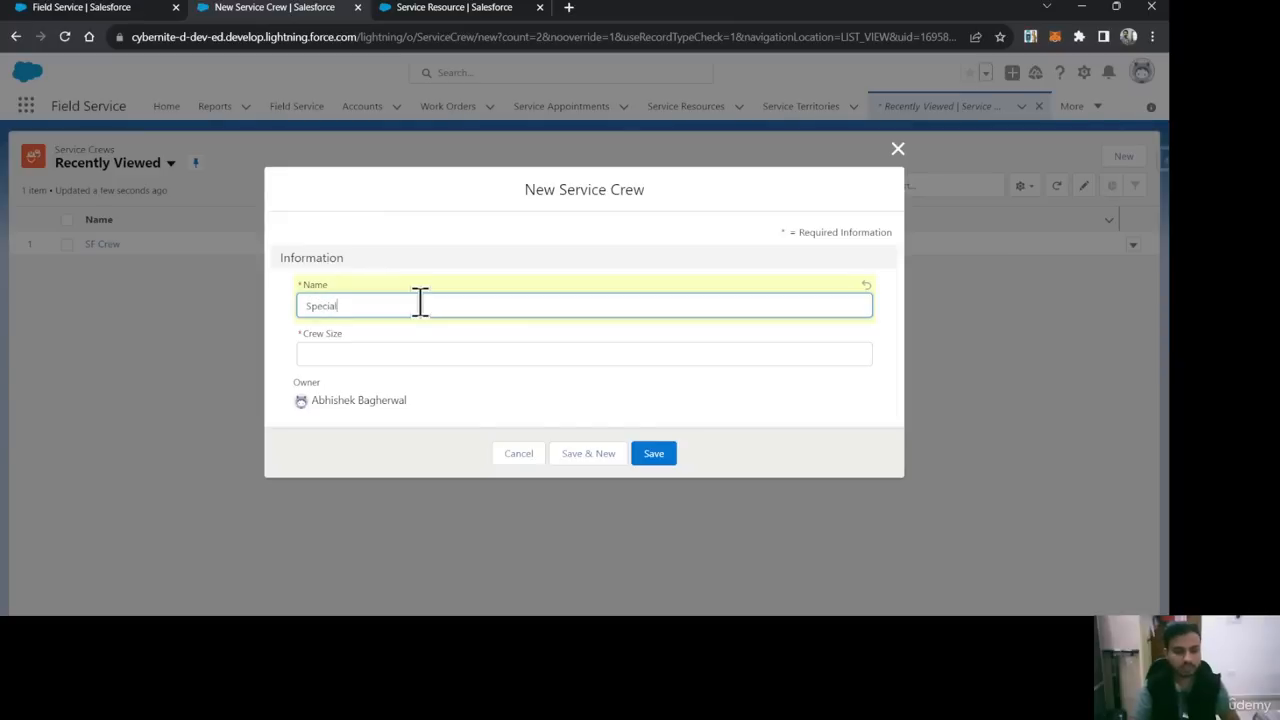
type("i")
type("zation")
key("BackSpace")
key("BackSpace")
key("BackSpace")
key("BackSpace")
key("BackSpace")
key("BackSpace")
type("ed Maintenan")
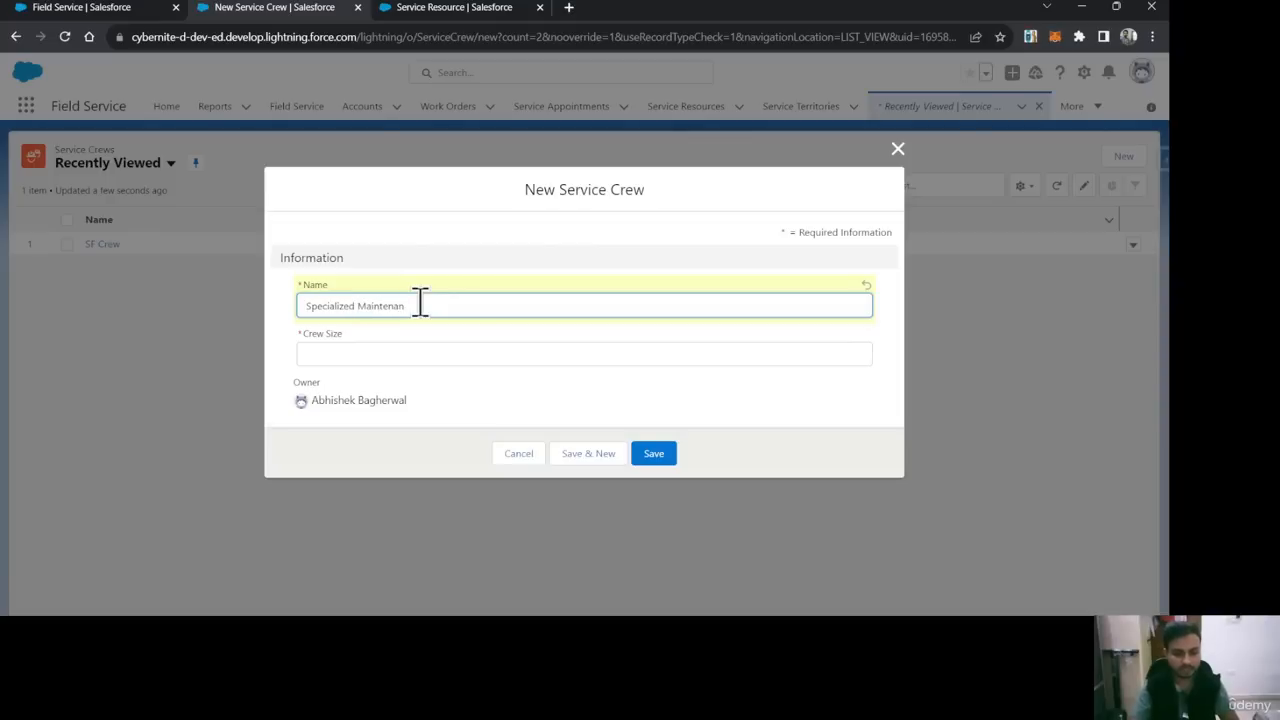
type("ce Crew")
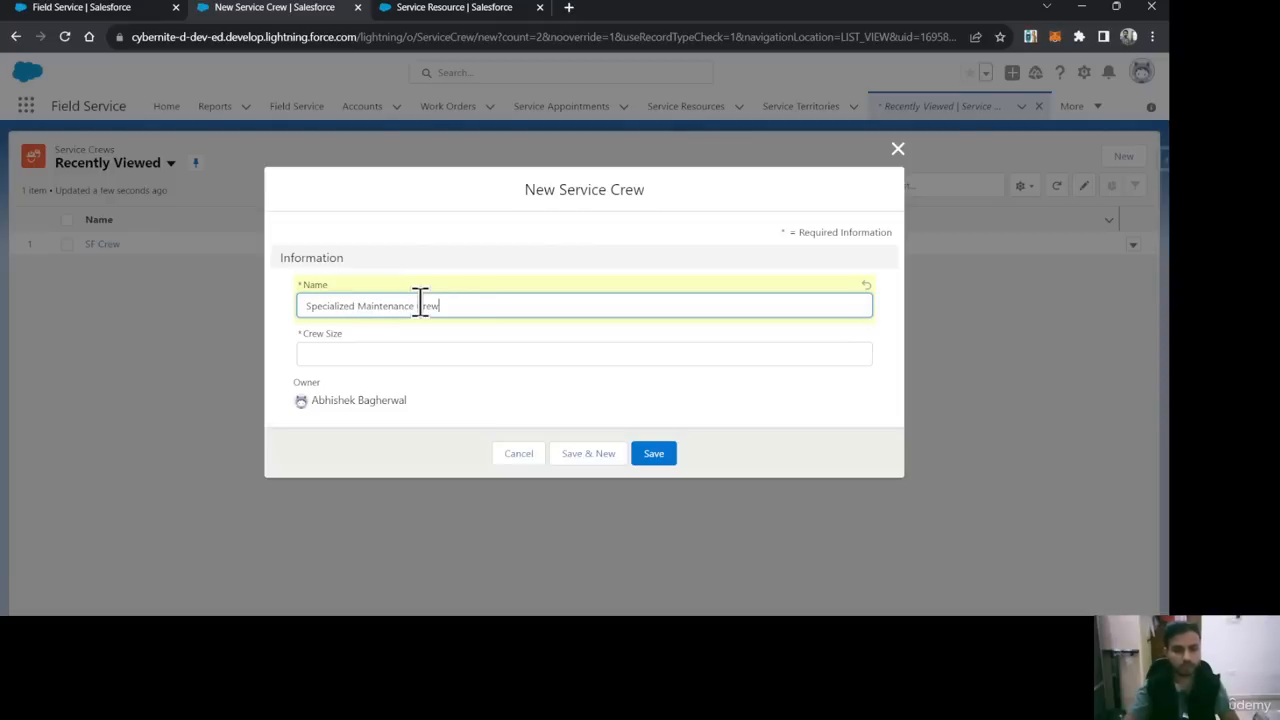
Step: Set the new service crew's Crew Size to 2 and save the record
key("Tab")
left_click(406, 351)
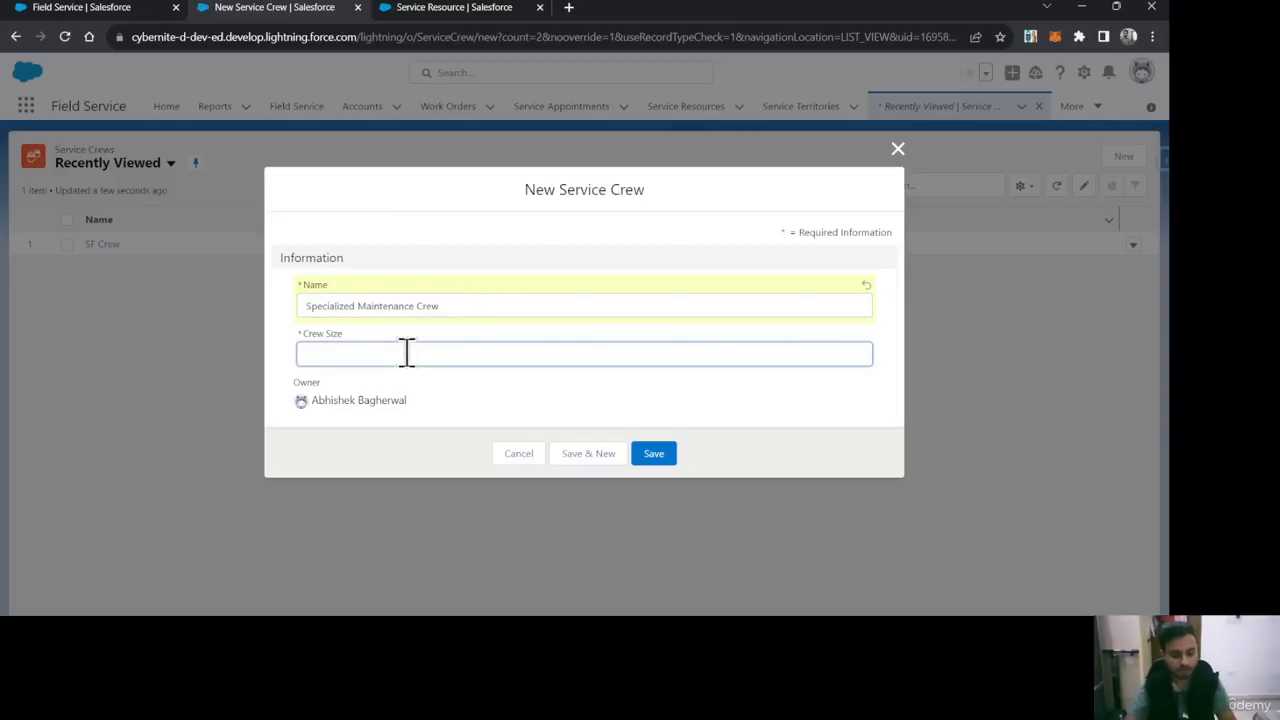
type("2")
left_click(509, 246)
left_click(651, 462)
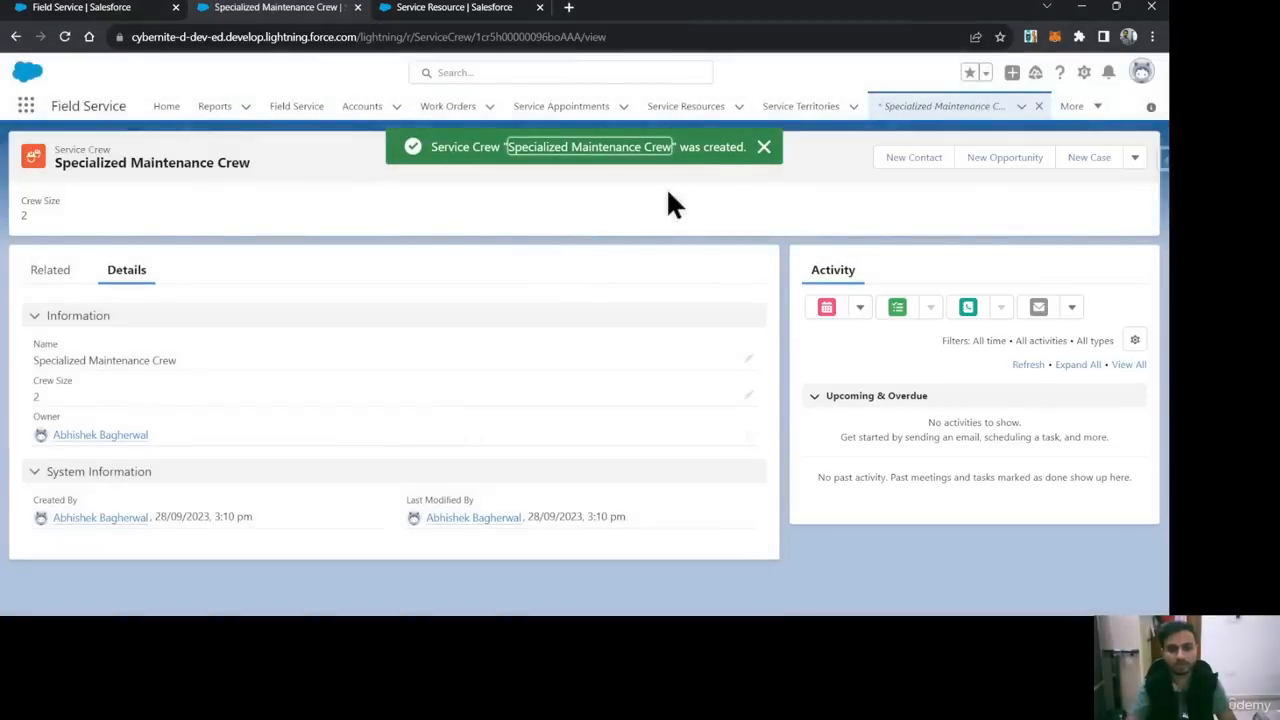
left_click(764, 147)
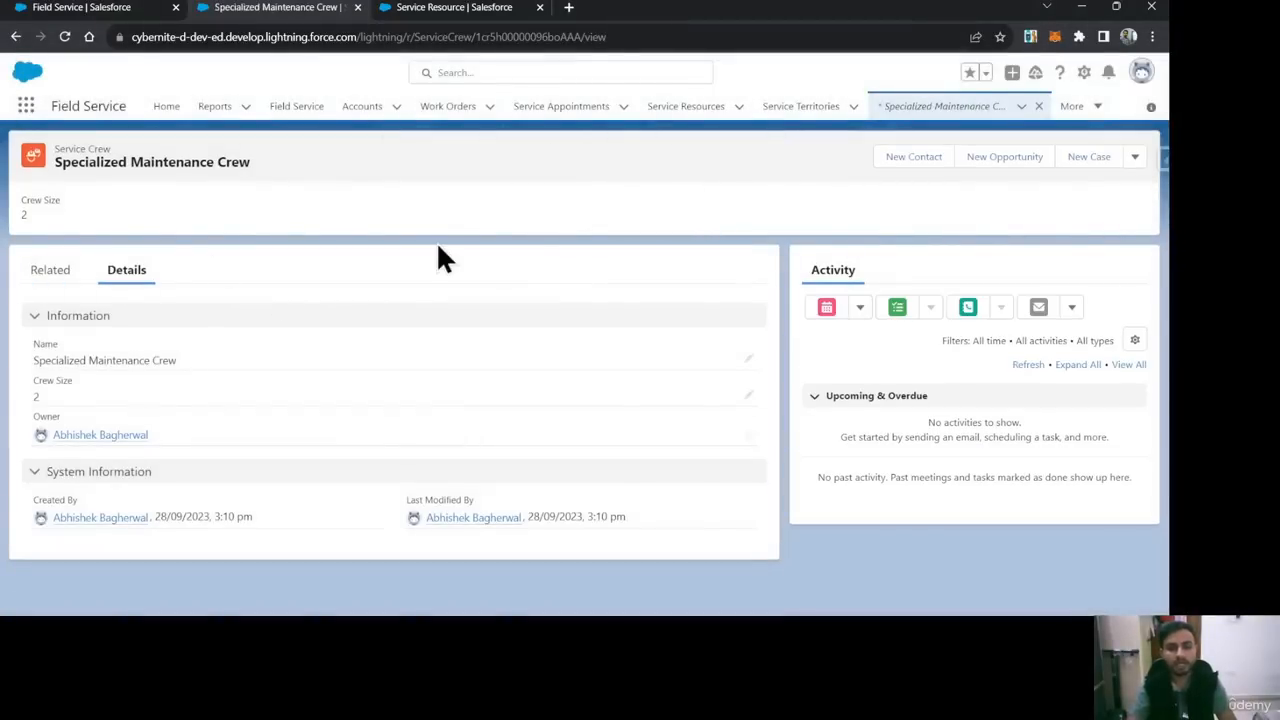
Step: Start a new service crew member from the crew's related records and check the San Francisco technicians on the Gantt
left_click(55, 274)
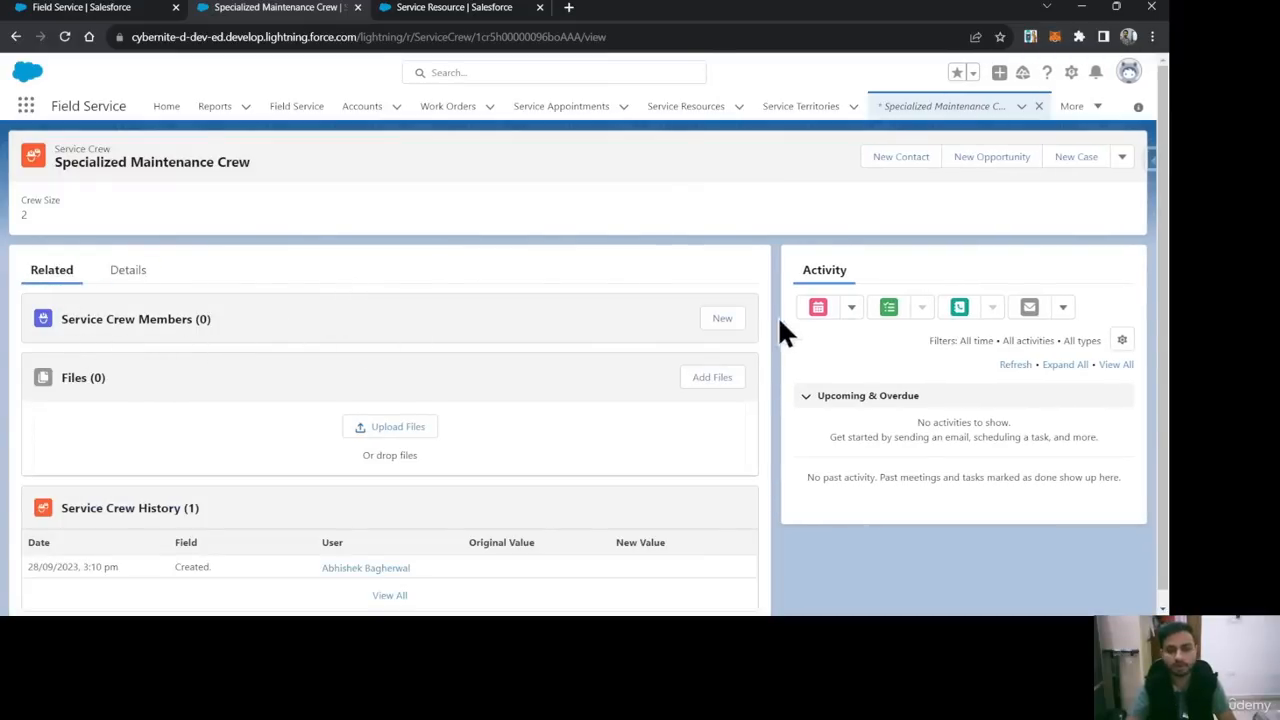
left_click(720, 319)
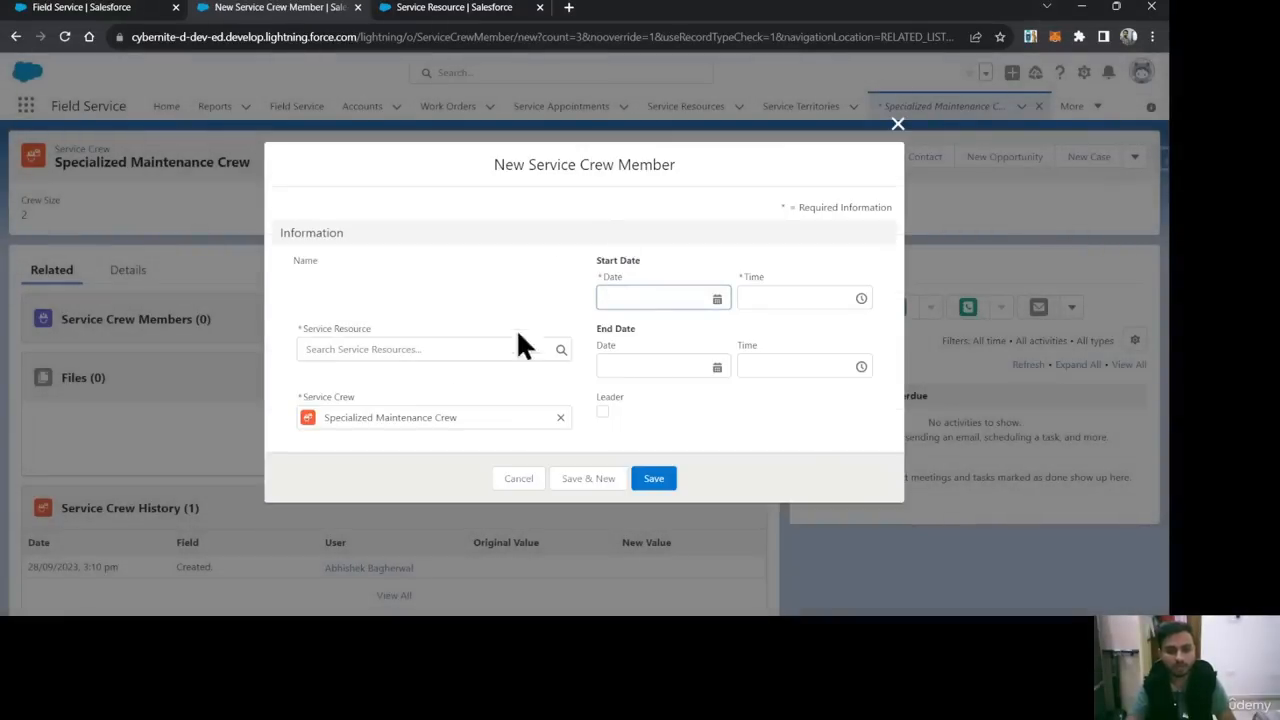
left_click(434, 350)
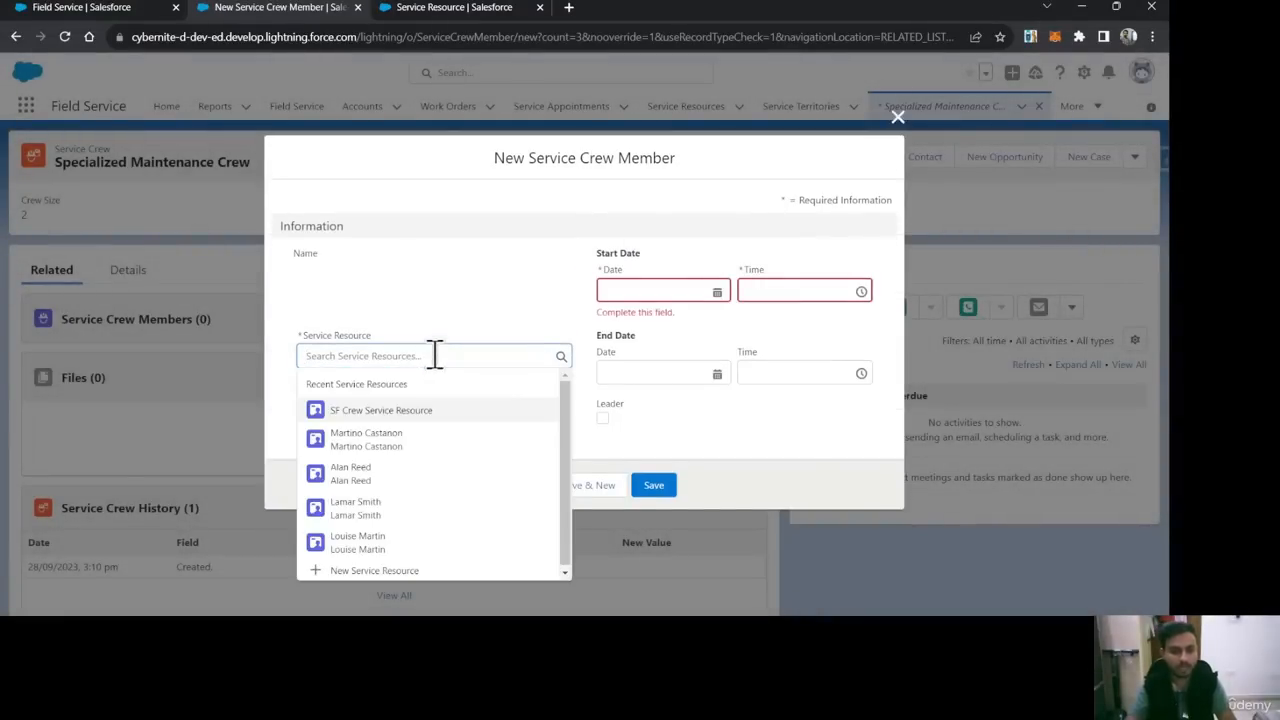
left_click(498, 266)
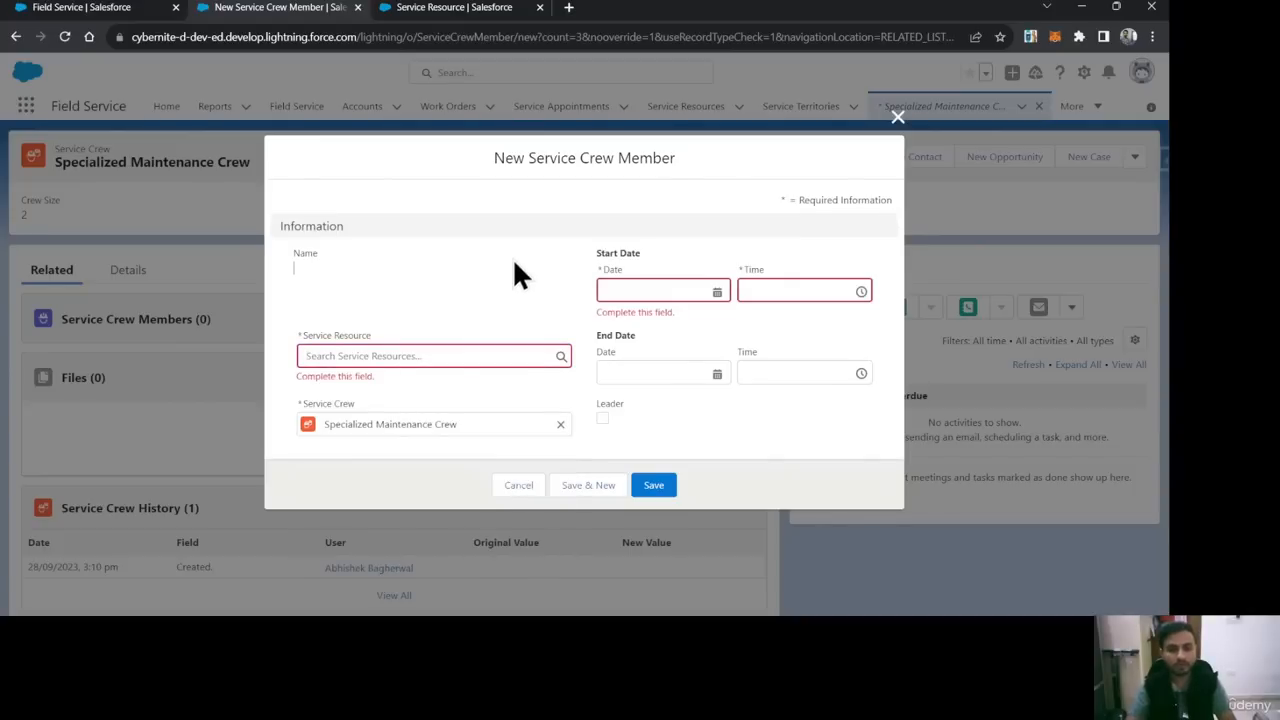
left_click(64, 36)
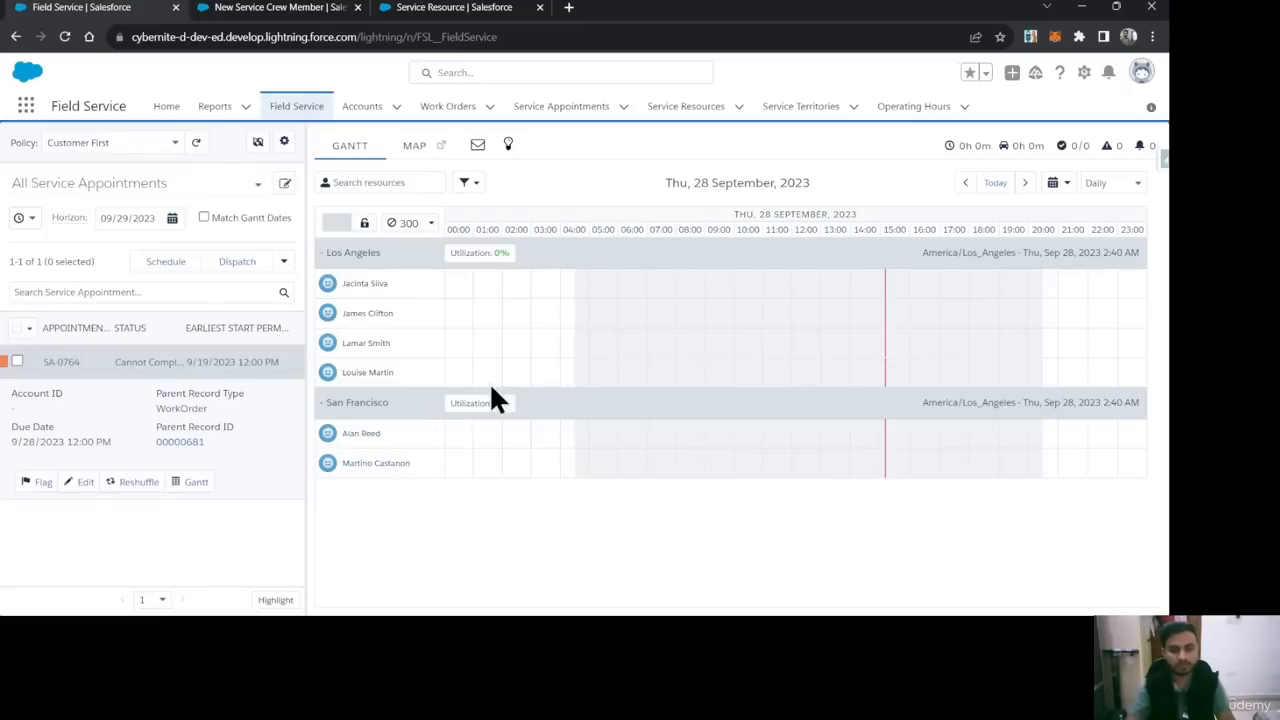
left_click(455, 12)
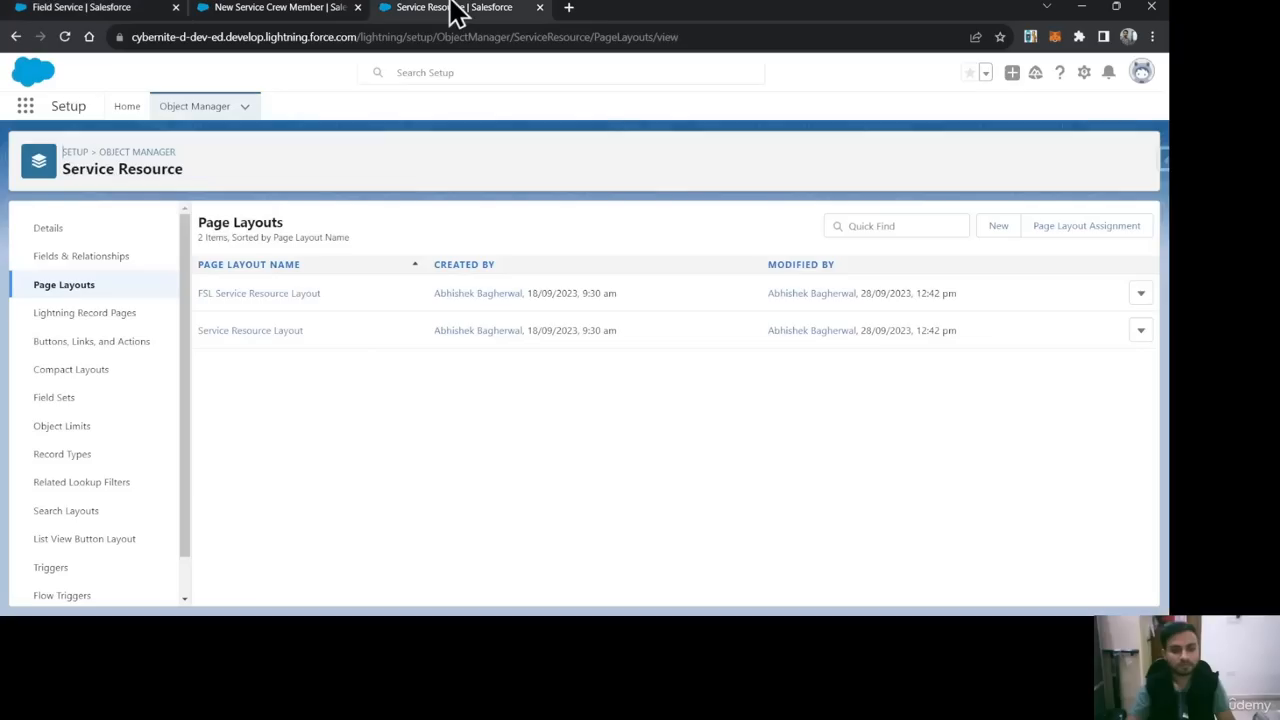
left_click(312, 10)
Step: Add the first San Francisco technician to the crew with start date 28/09/2023, then save and begin another member
left_click(373, 356)
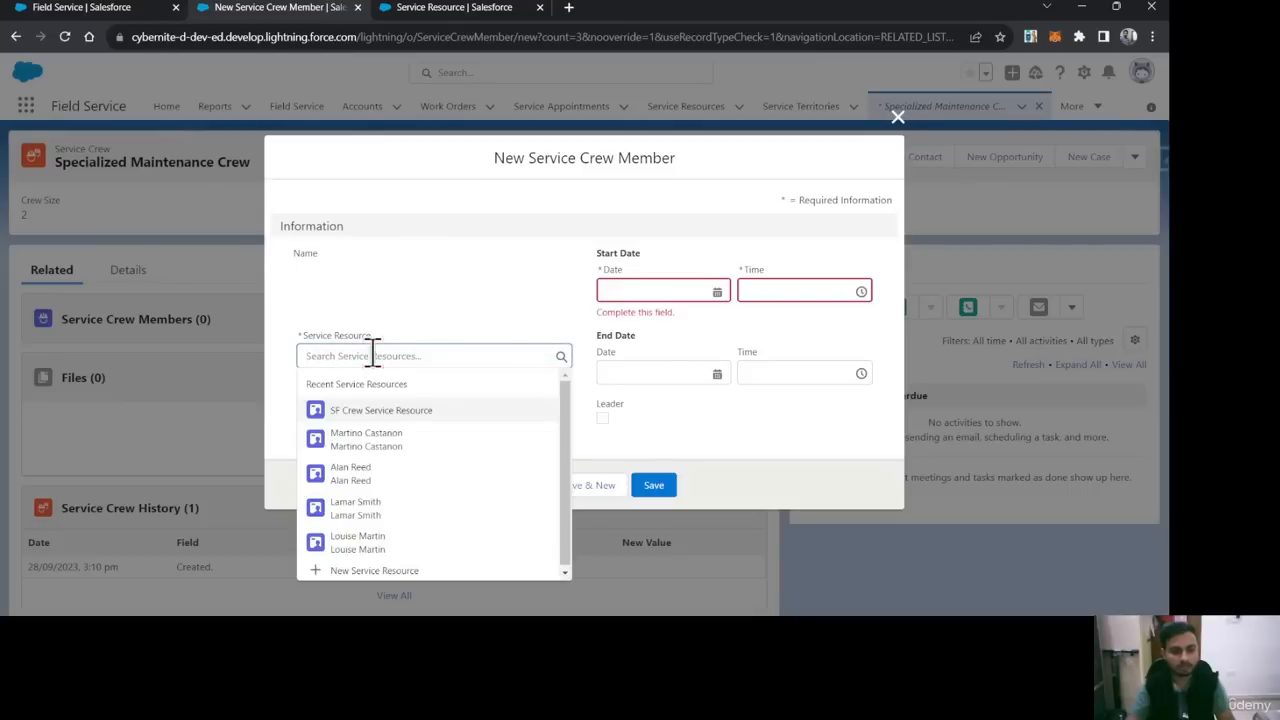
type("alan")
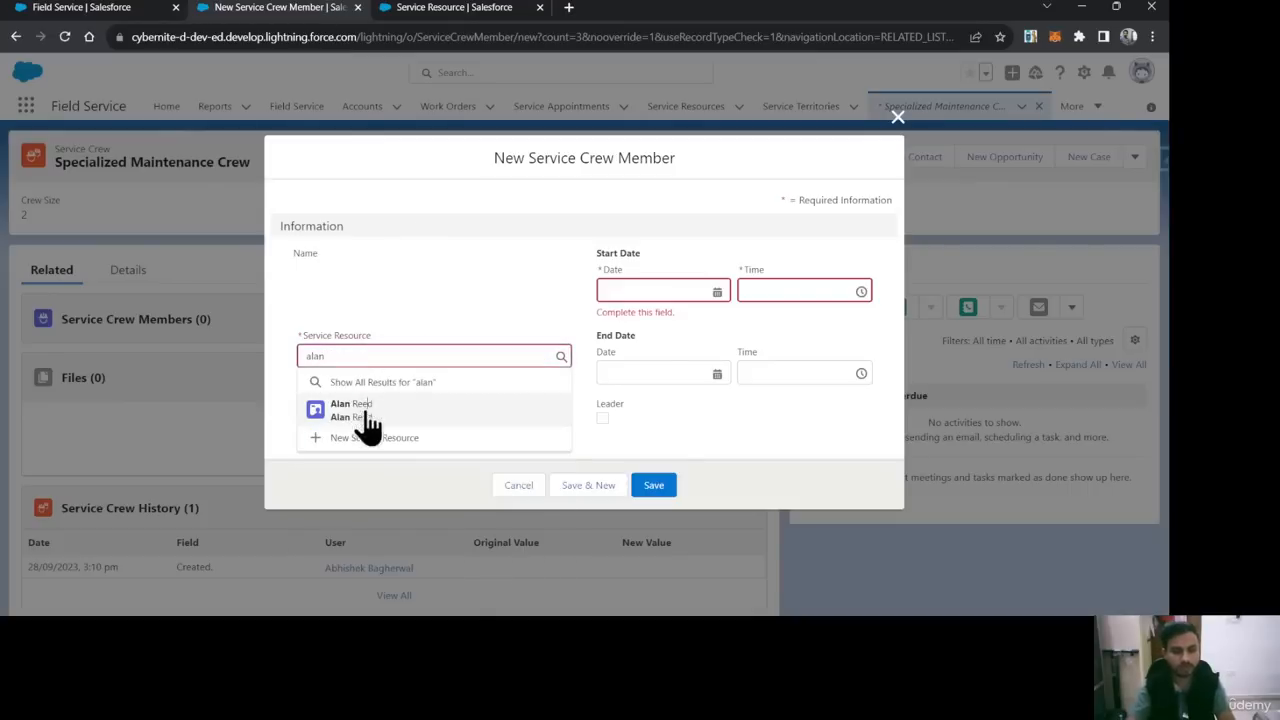
left_click(370, 413)
left_click(650, 291)
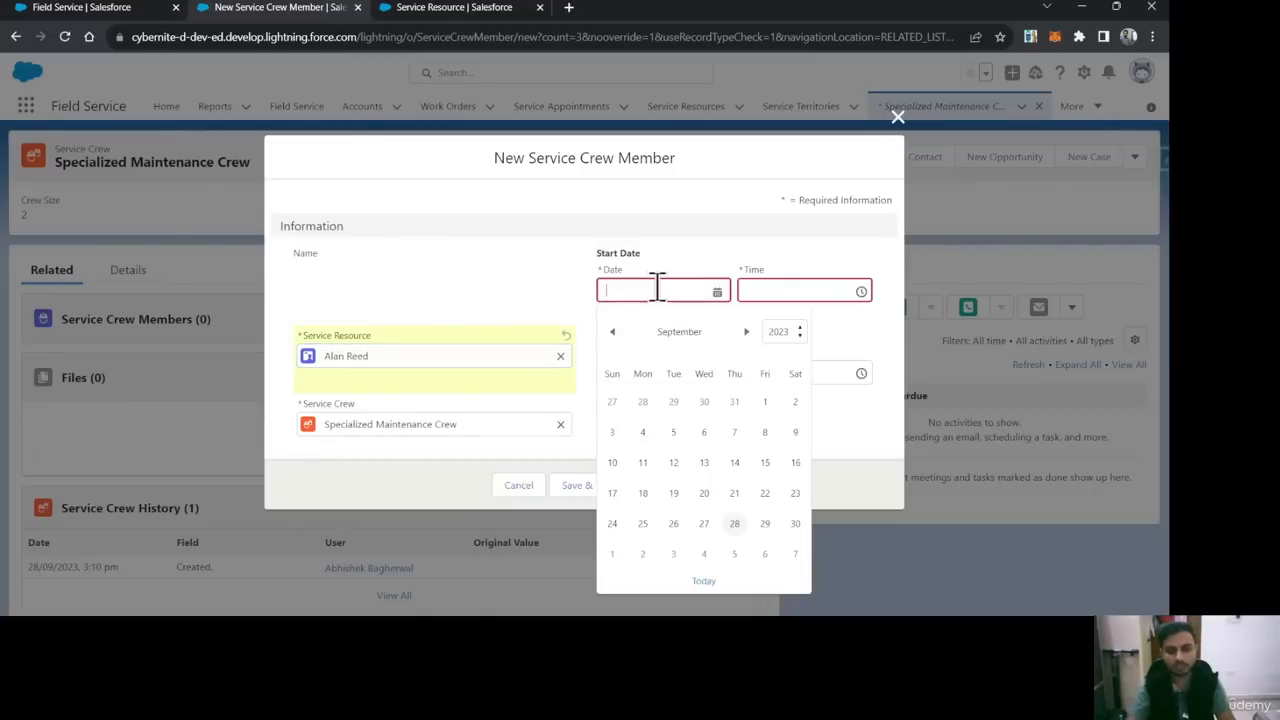
left_click(735, 523)
left_click(530, 276)
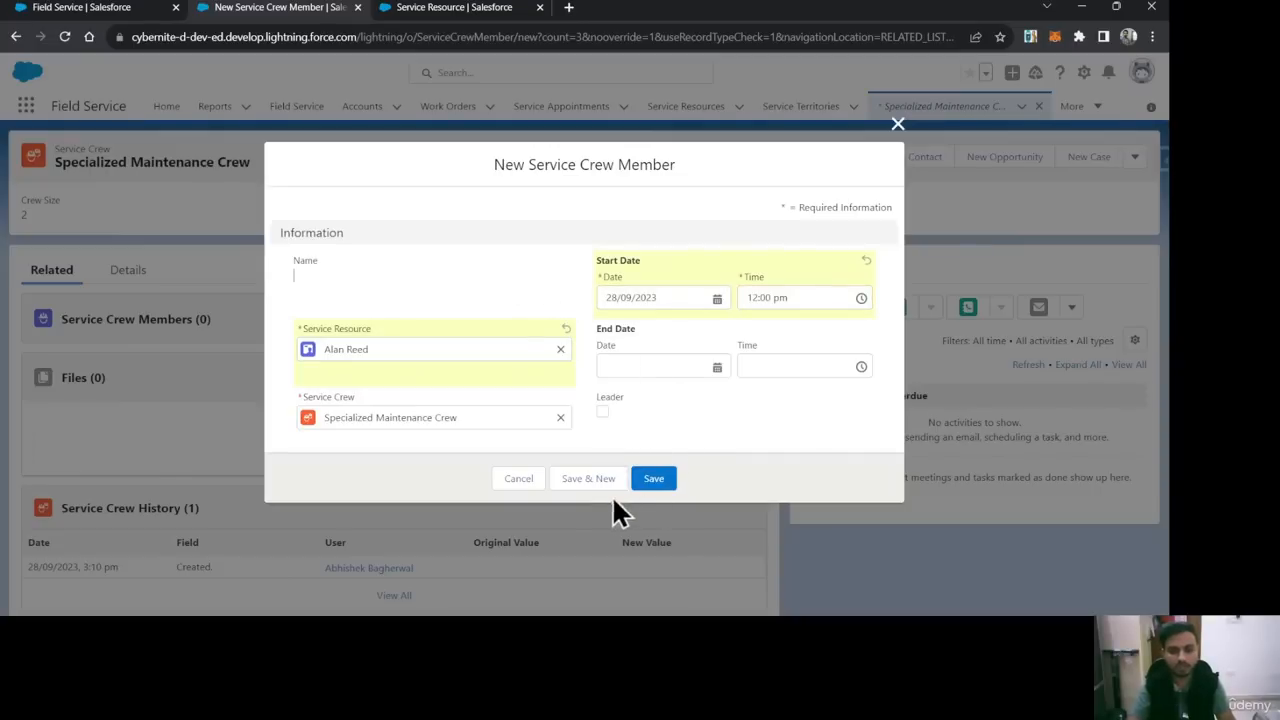
left_click(588, 482)
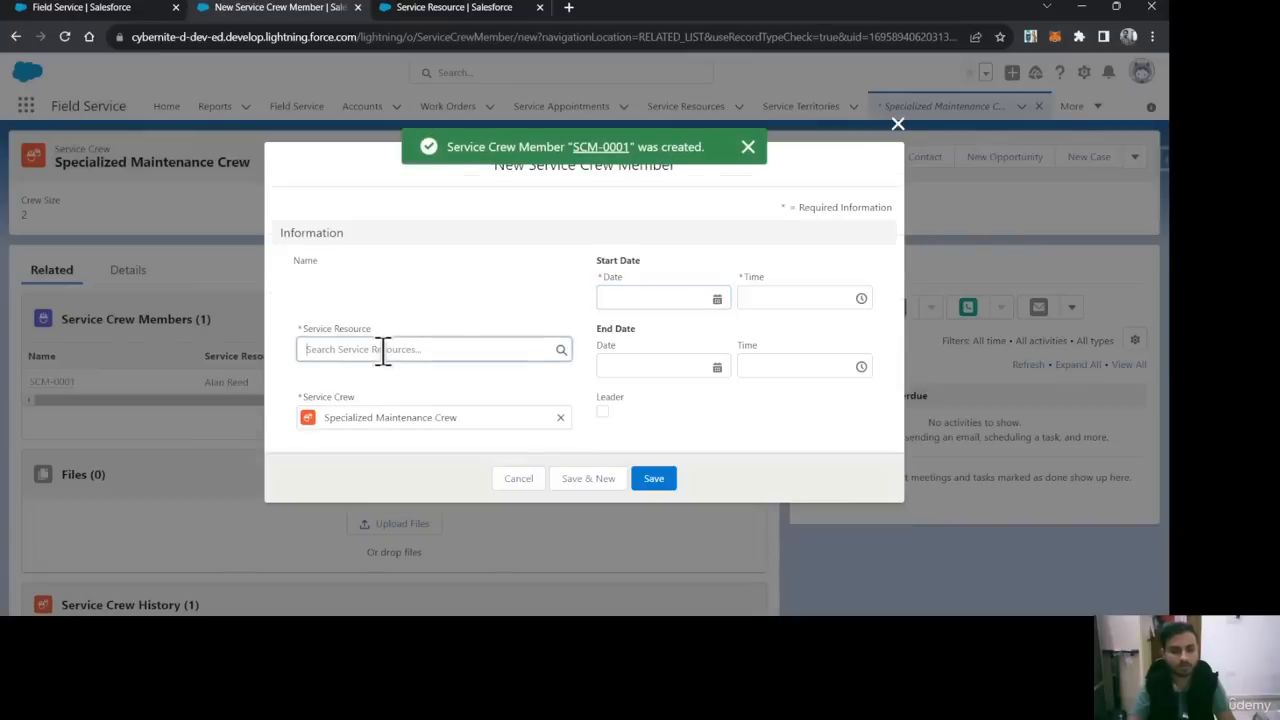
Step: Add the second San Francisco technician to the crew with start date 28/09/2023 and save the member
left_click(383, 349)
type("mart")
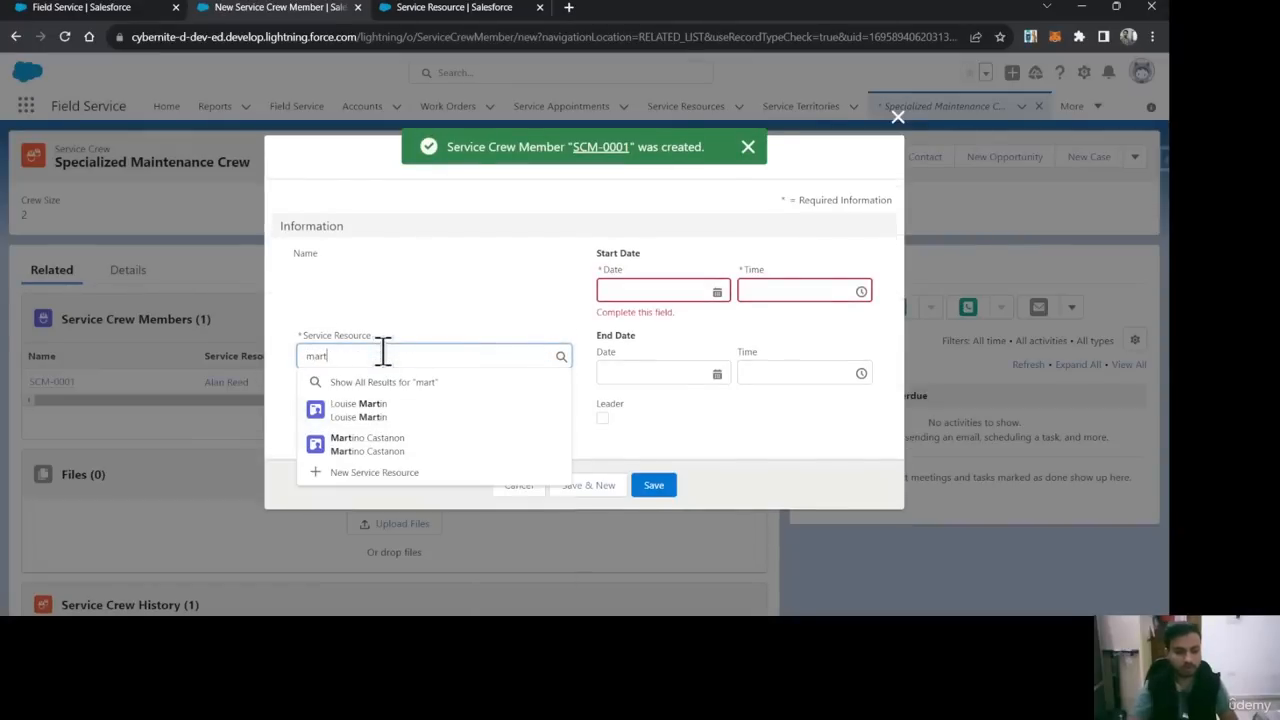
left_click(374, 444)
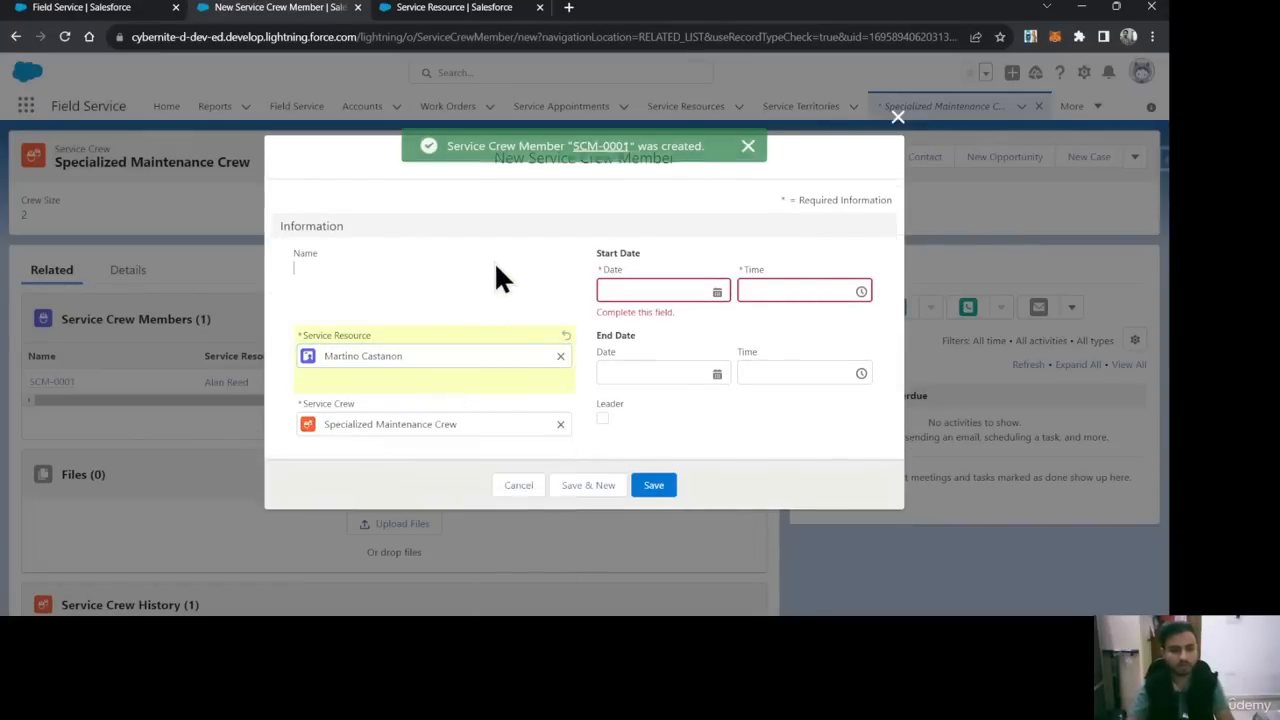
left_click(637, 290)
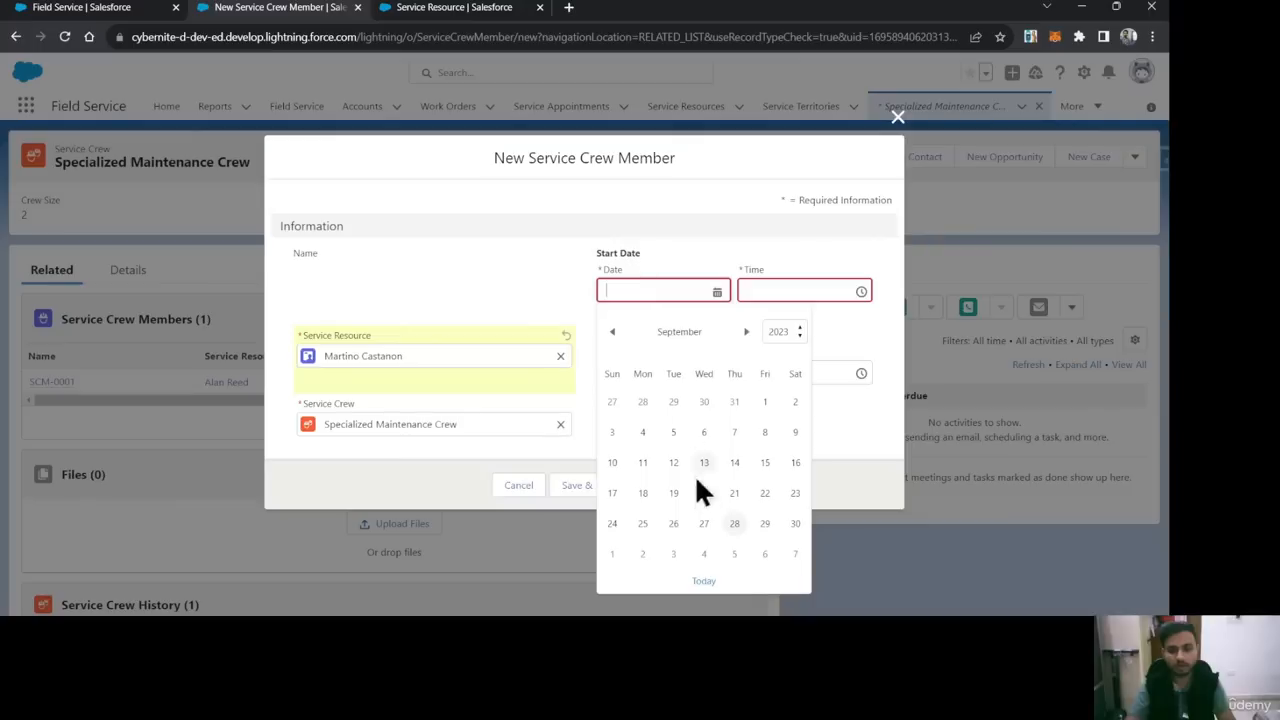
left_click(734, 523)
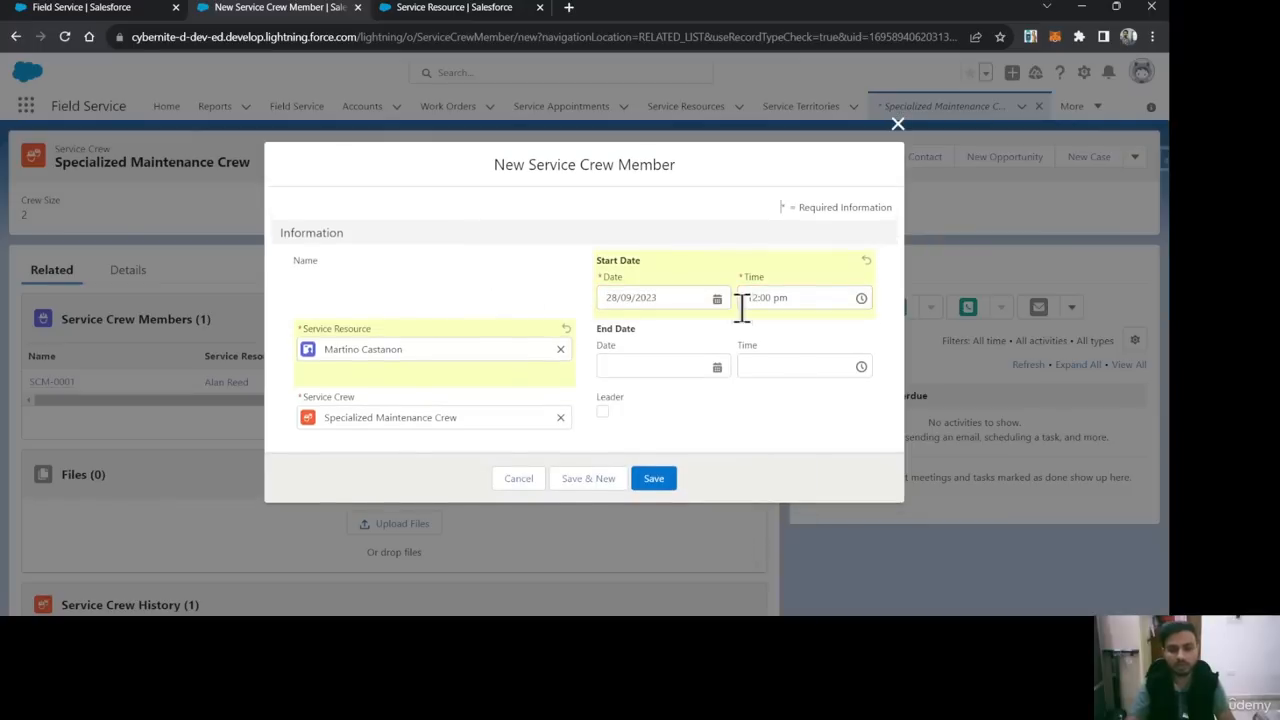
left_click(655, 479)
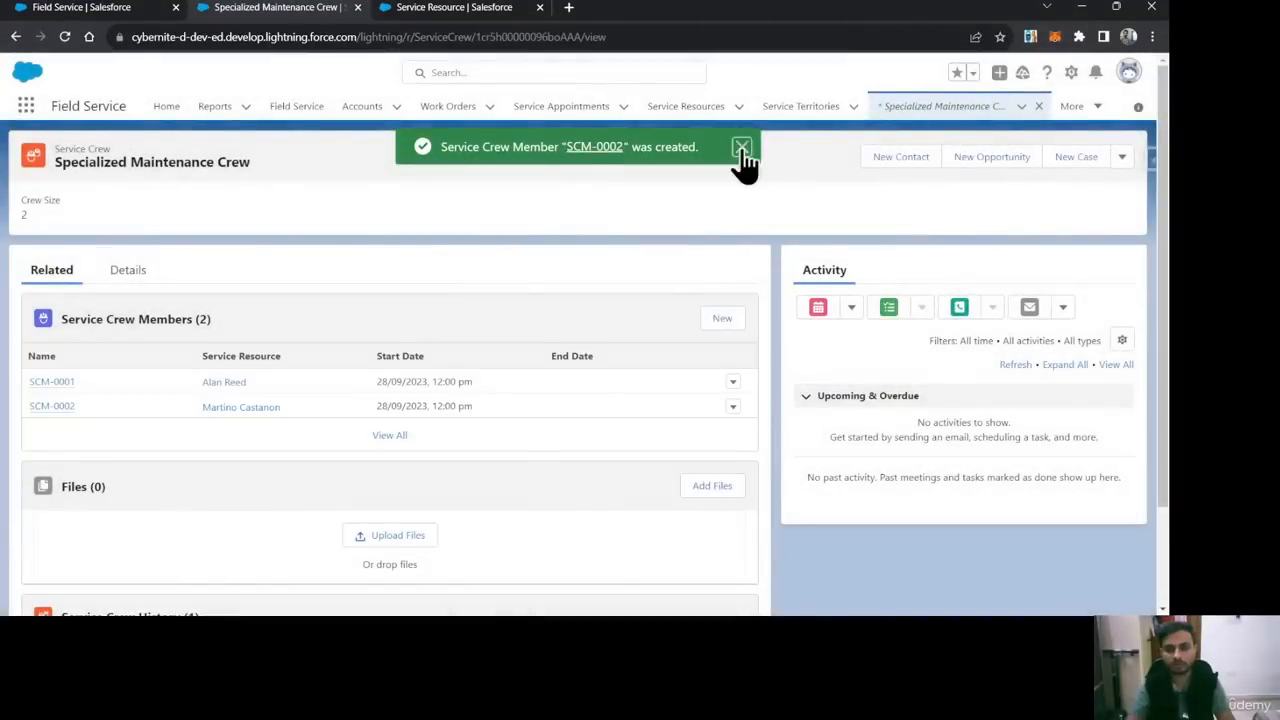
left_click(740, 147)
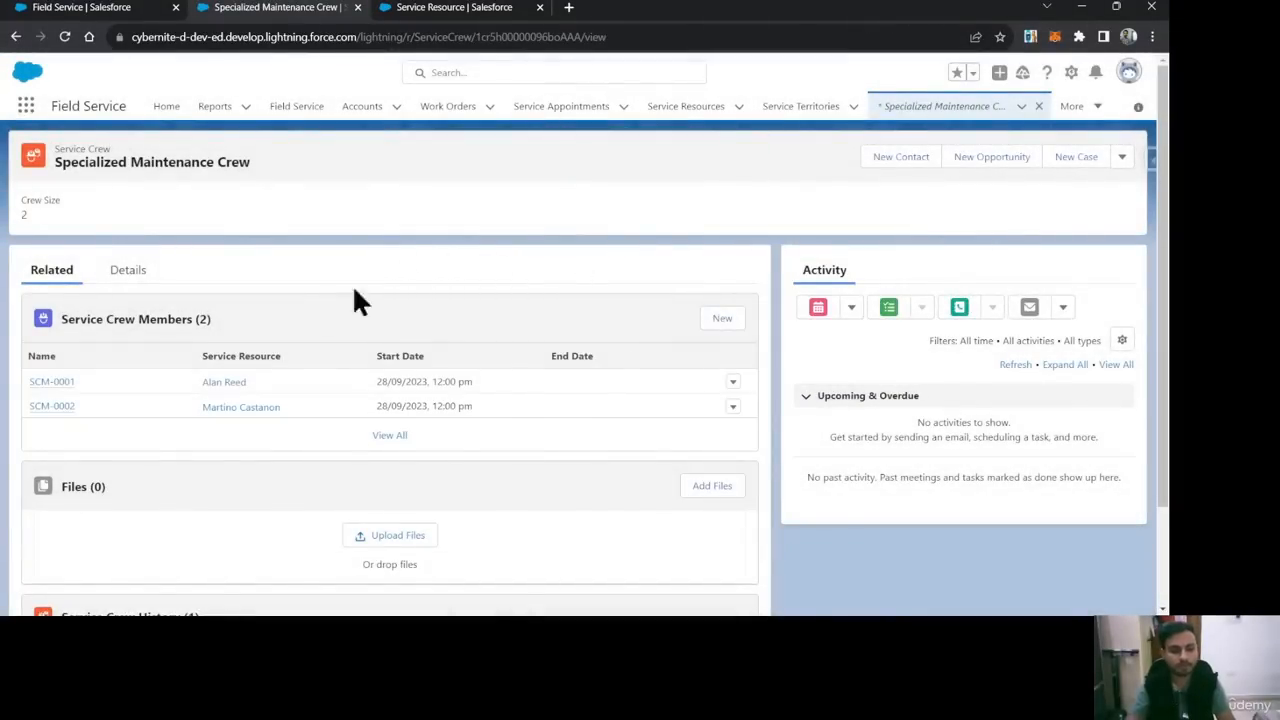
Step: Open the Service Resources list in a separate browser tab and start a new service resource record
left_click(88, 8)
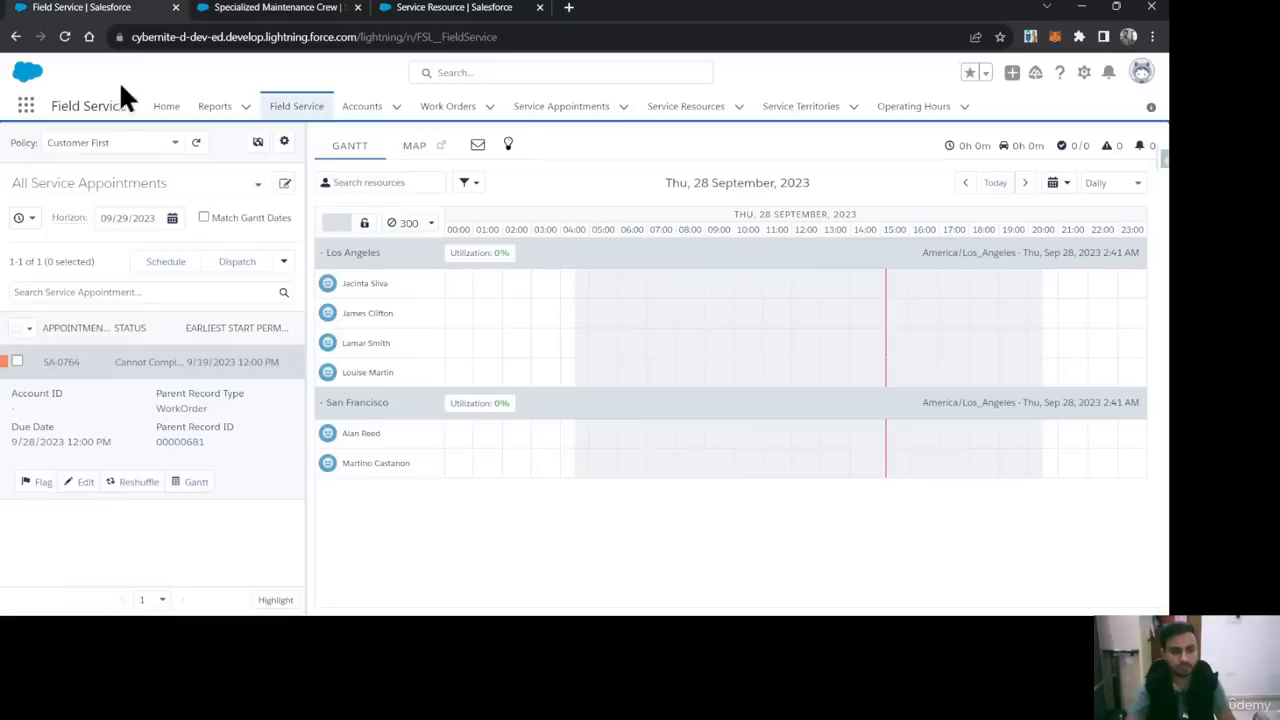
left_click(242, 12)
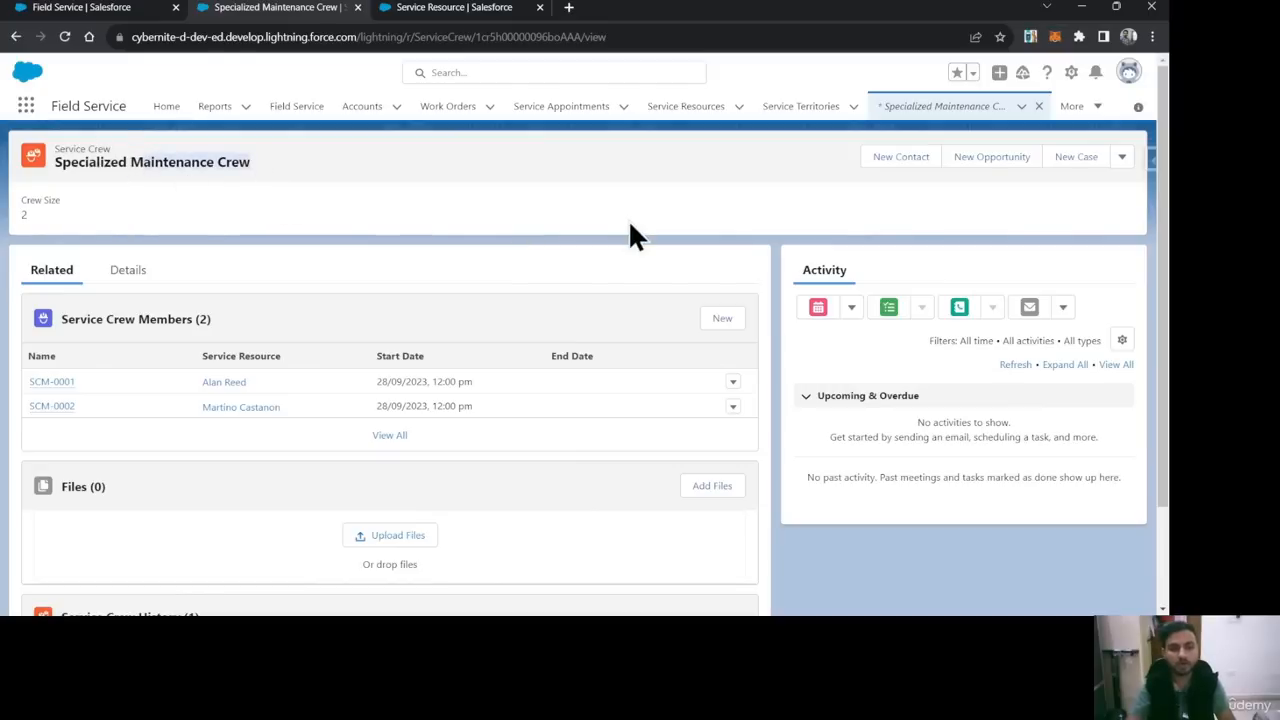
left_click(693, 116, "ctrl")
left_click(482, 9)
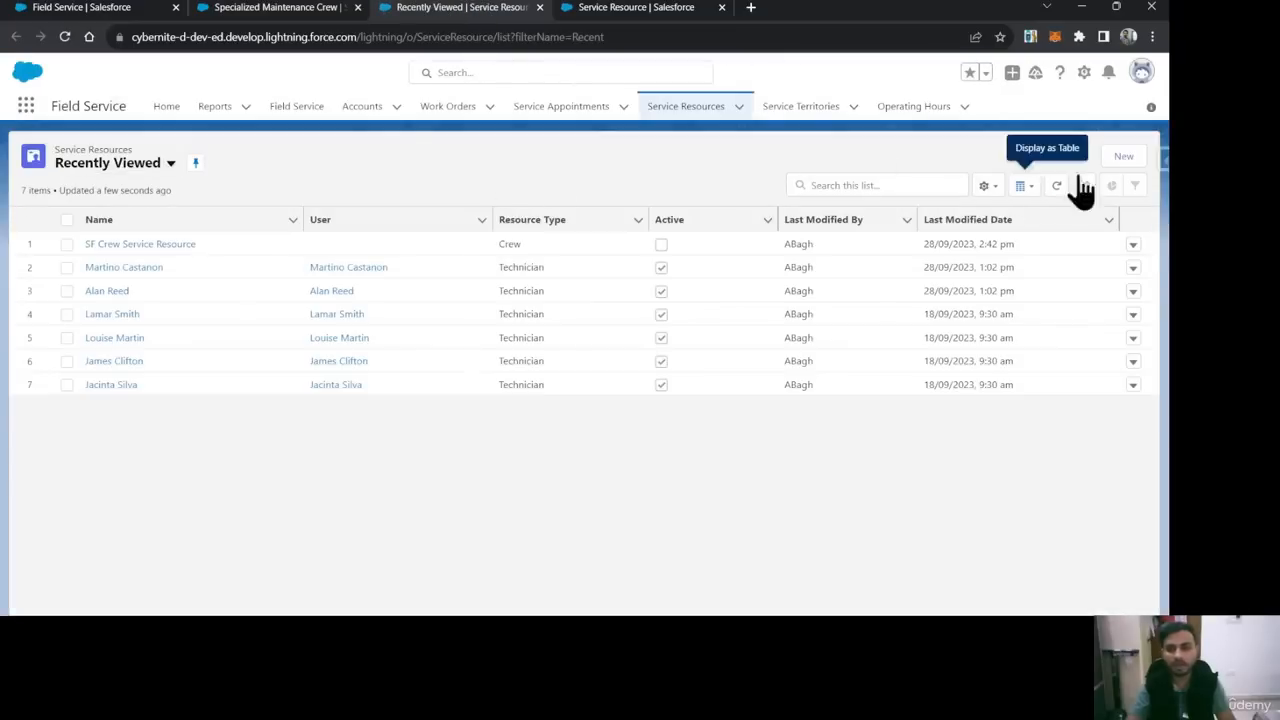
left_click(1117, 165)
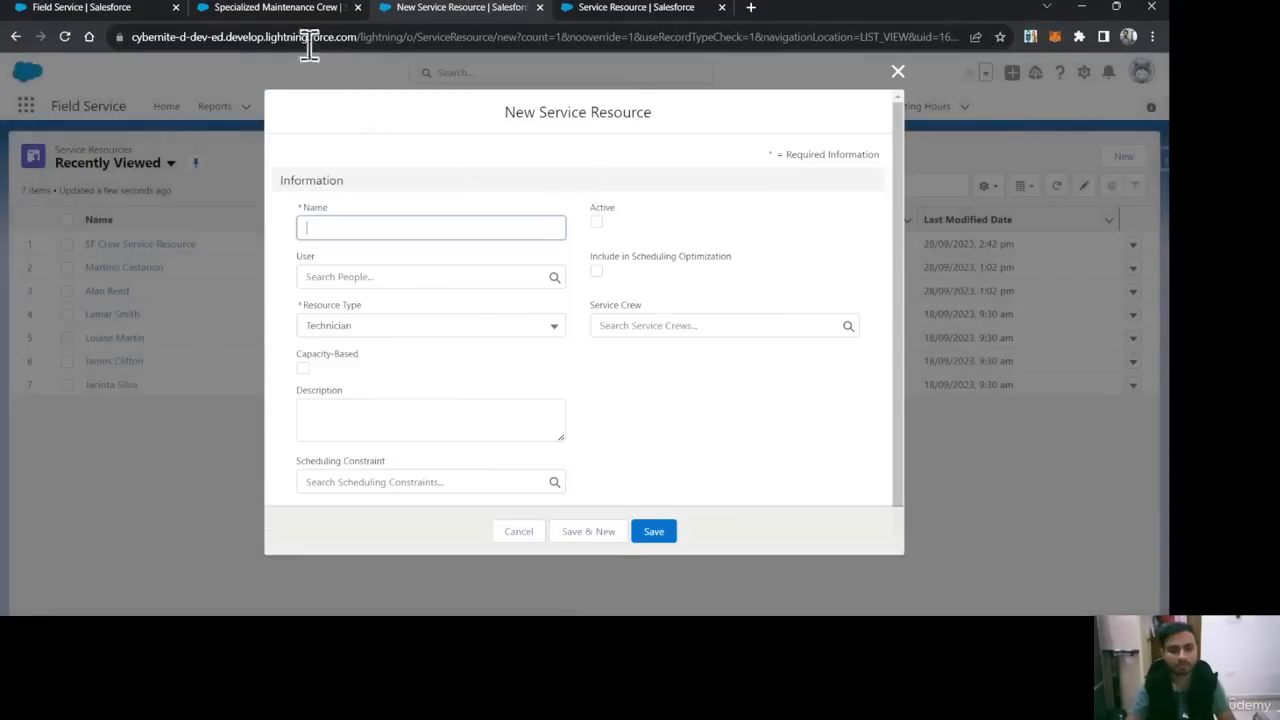
Step: Check the crew record's name and name the new service resource "Specialized Maintenance Crew Service Resource"
left_click(300, 8)
left_click(128, 268)
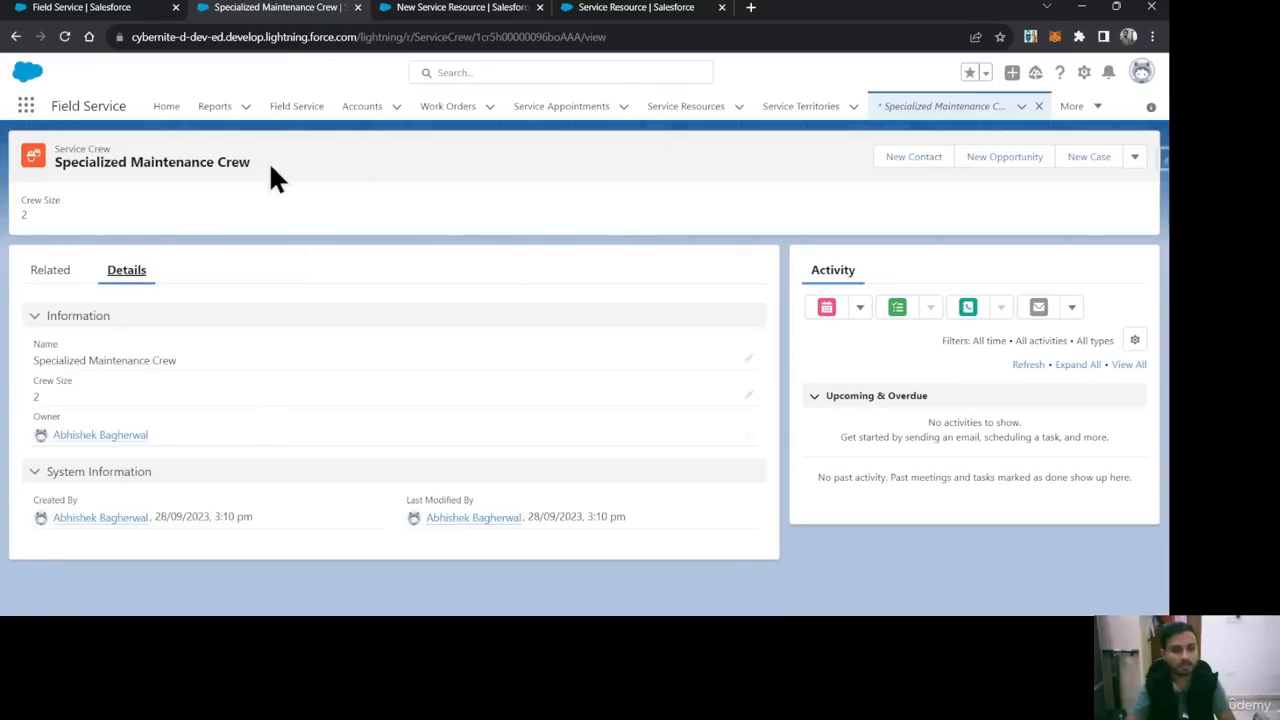
left_click_drag(275, 178, 55, 185)
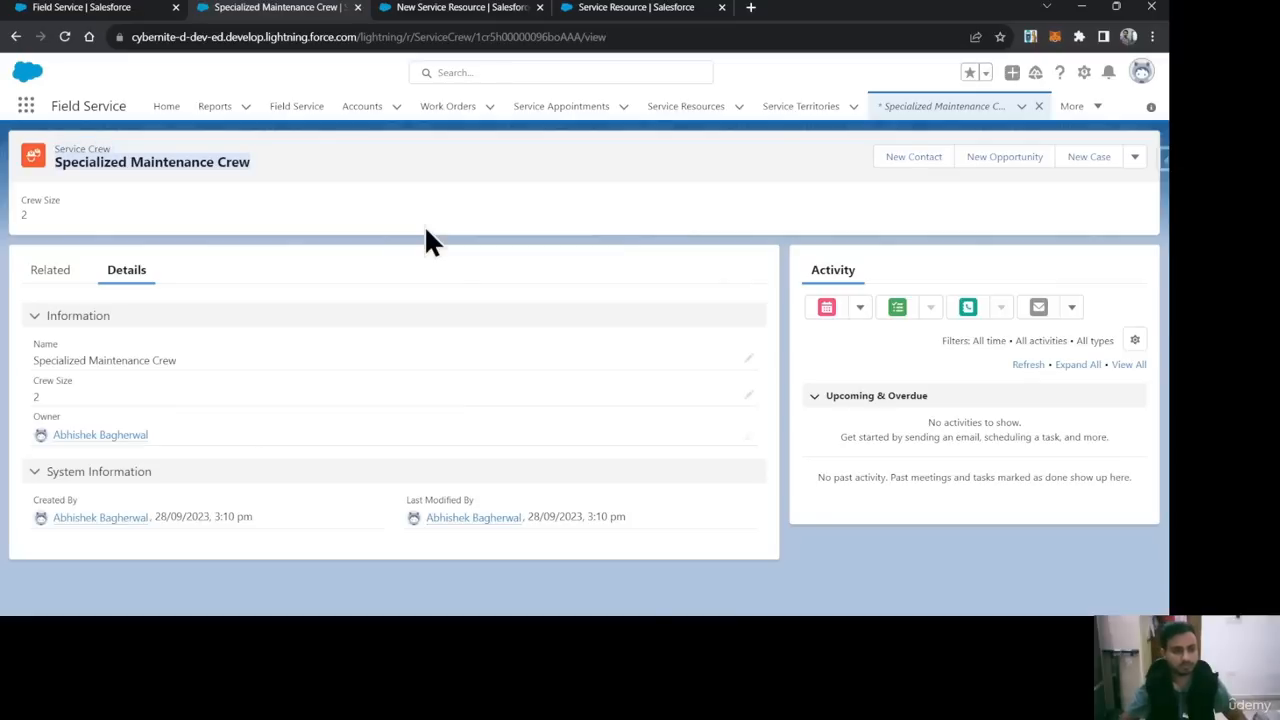
left_click(452, 9)
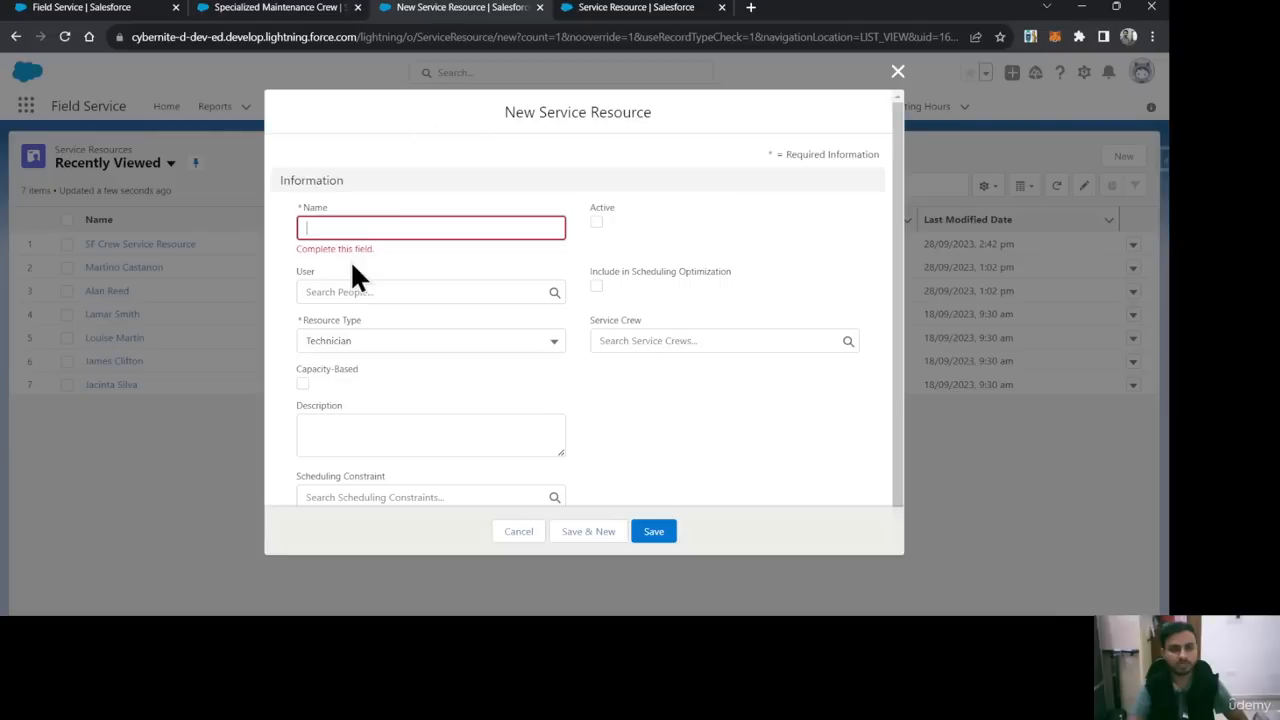
type("Specialized Maintenance Crew")
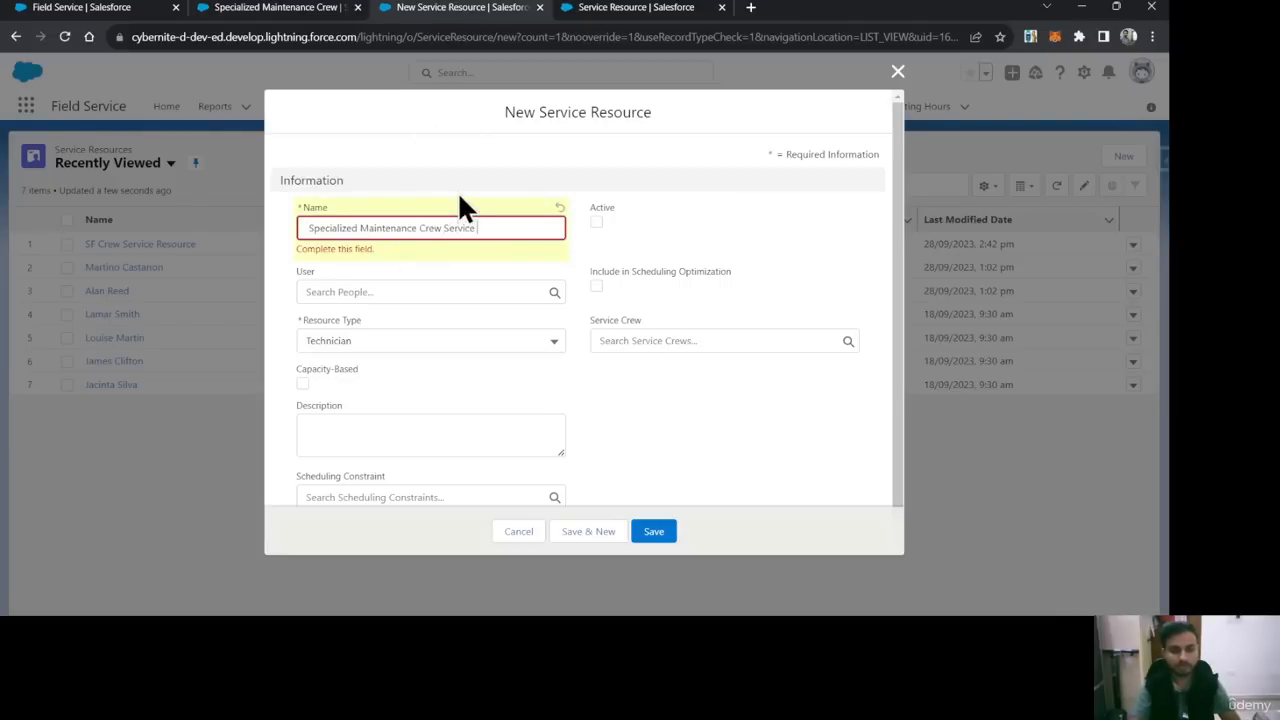
type("Service Resource")
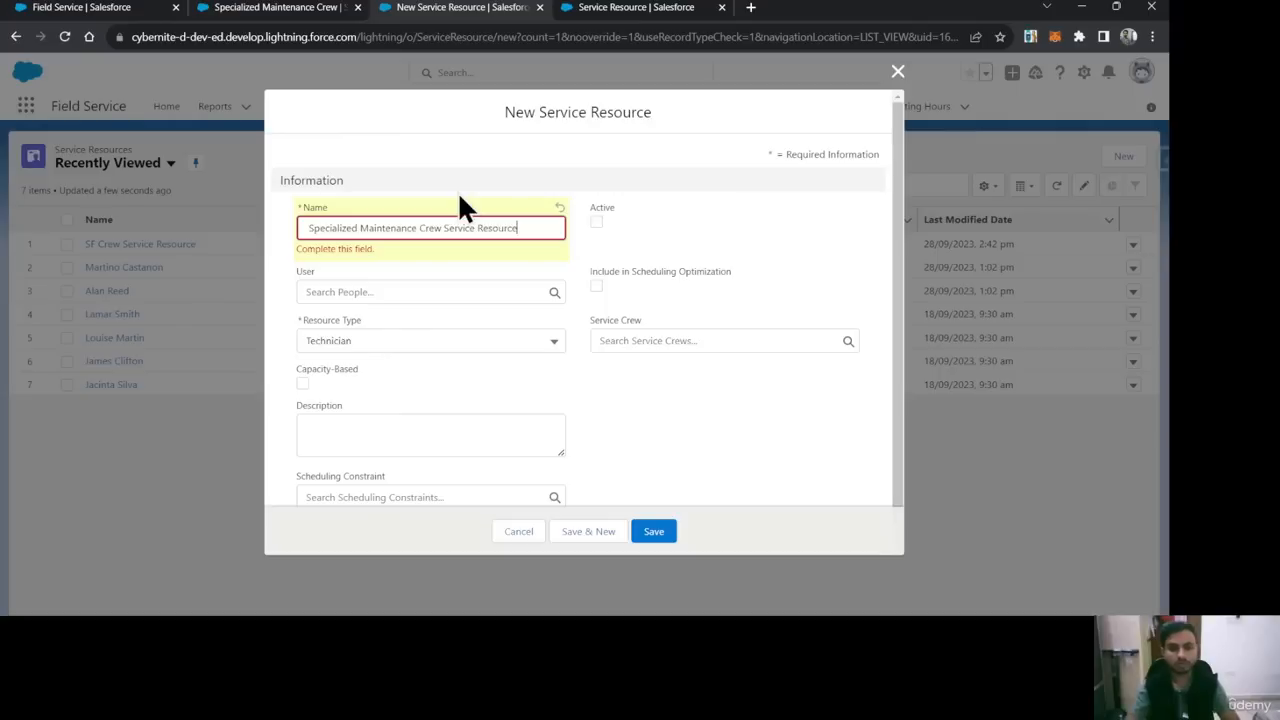
left_click(460, 197)
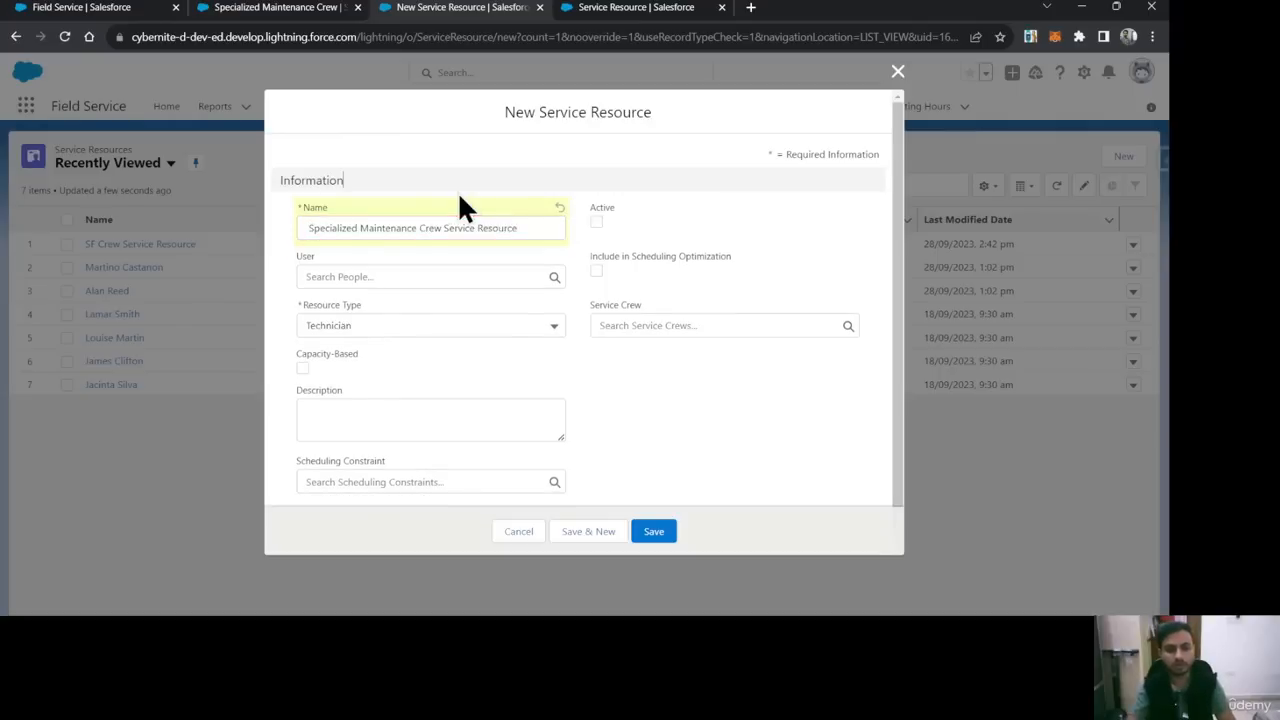
Step: Set the new service resource's type to Crew and link it to the Specialized Maintenance Crew service crew
left_click(364, 328)
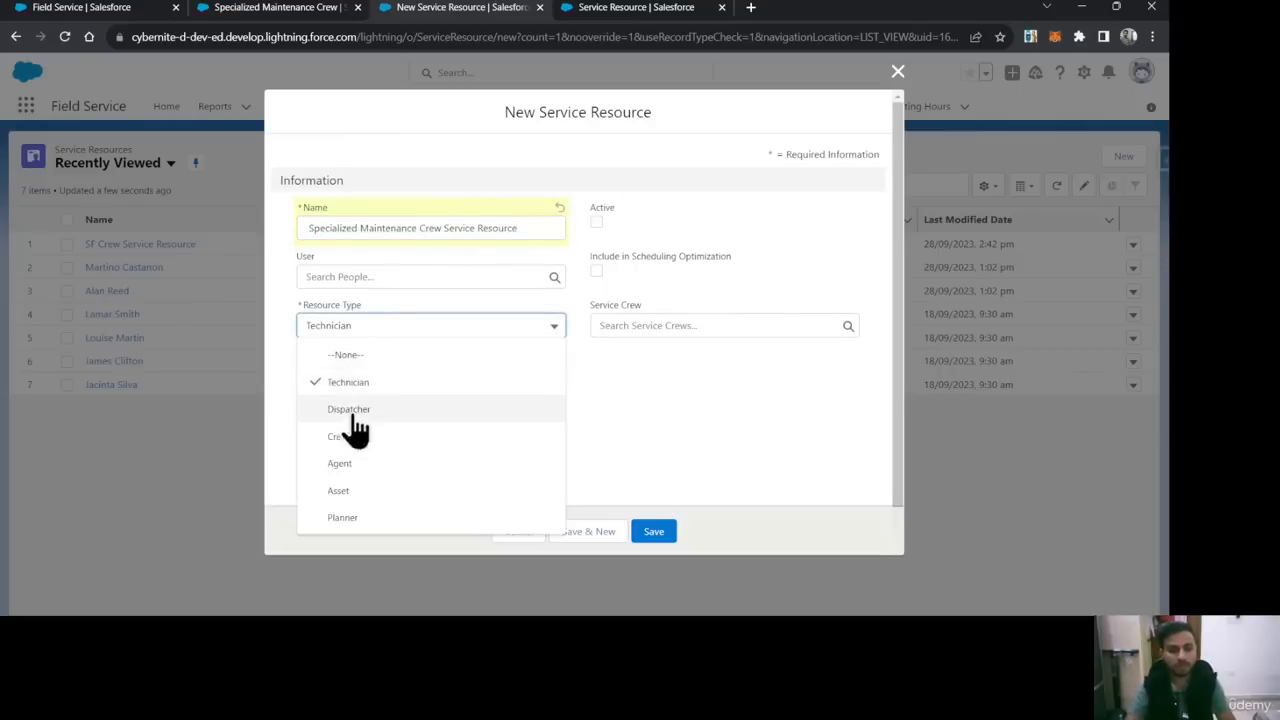
left_click(345, 437)
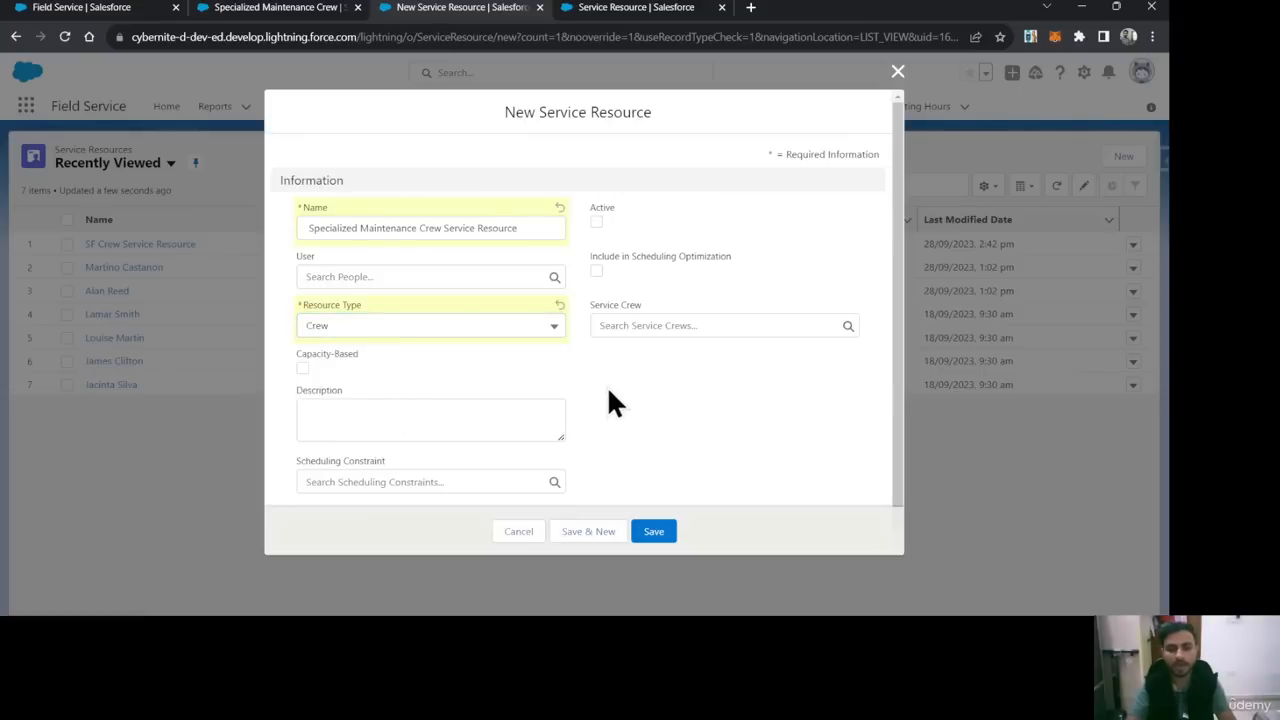
left_click(626, 327)
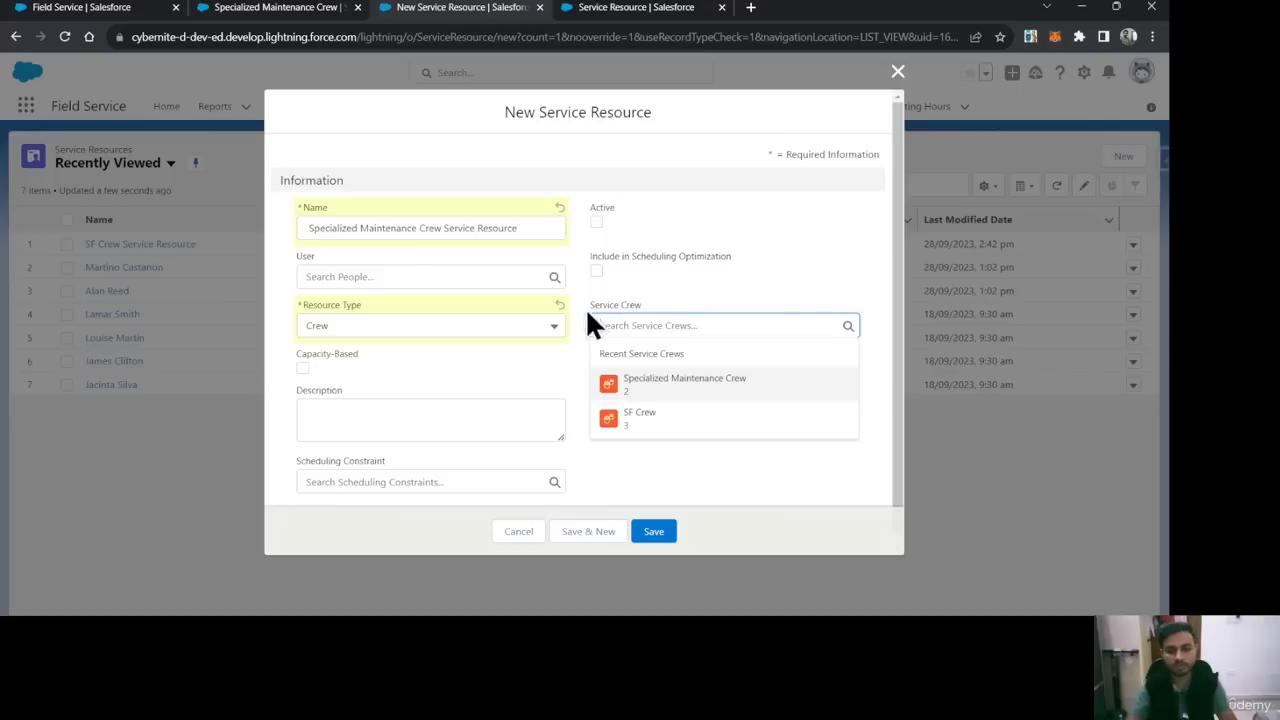
left_click(784, 390)
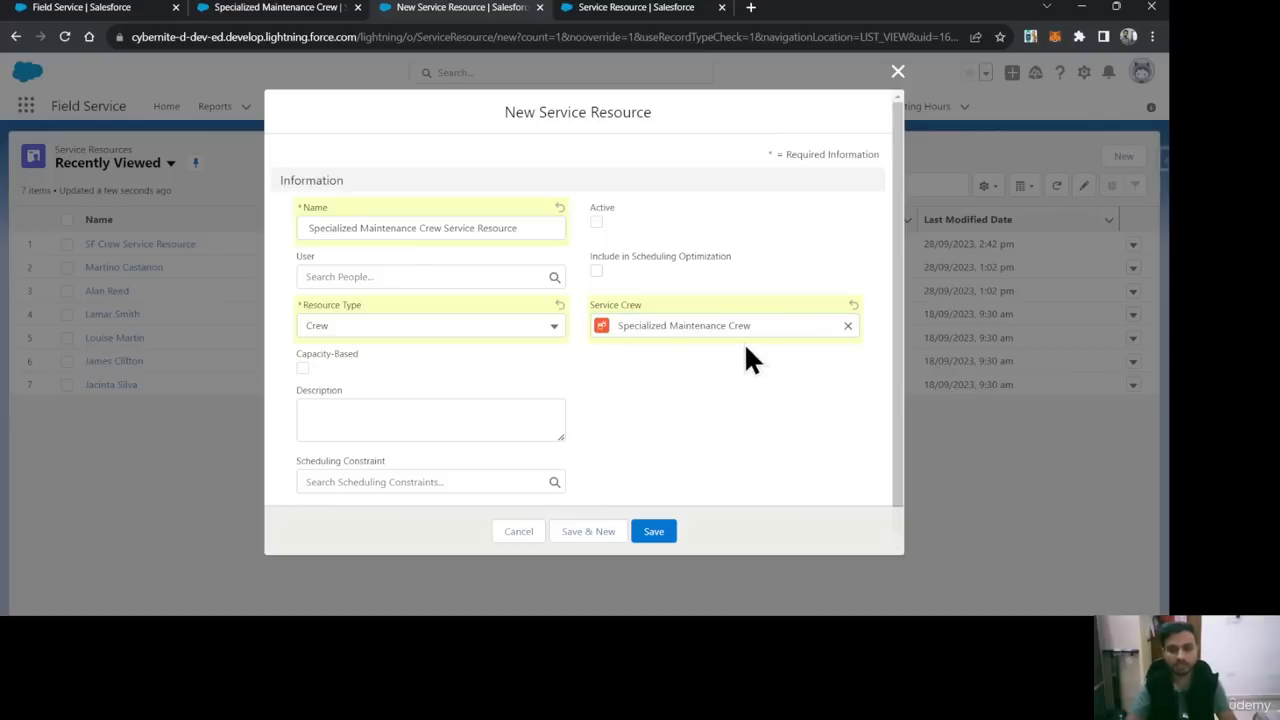
Step: Check the crew record once more, mark the new service resource as active and save it
left_click(266, 9)
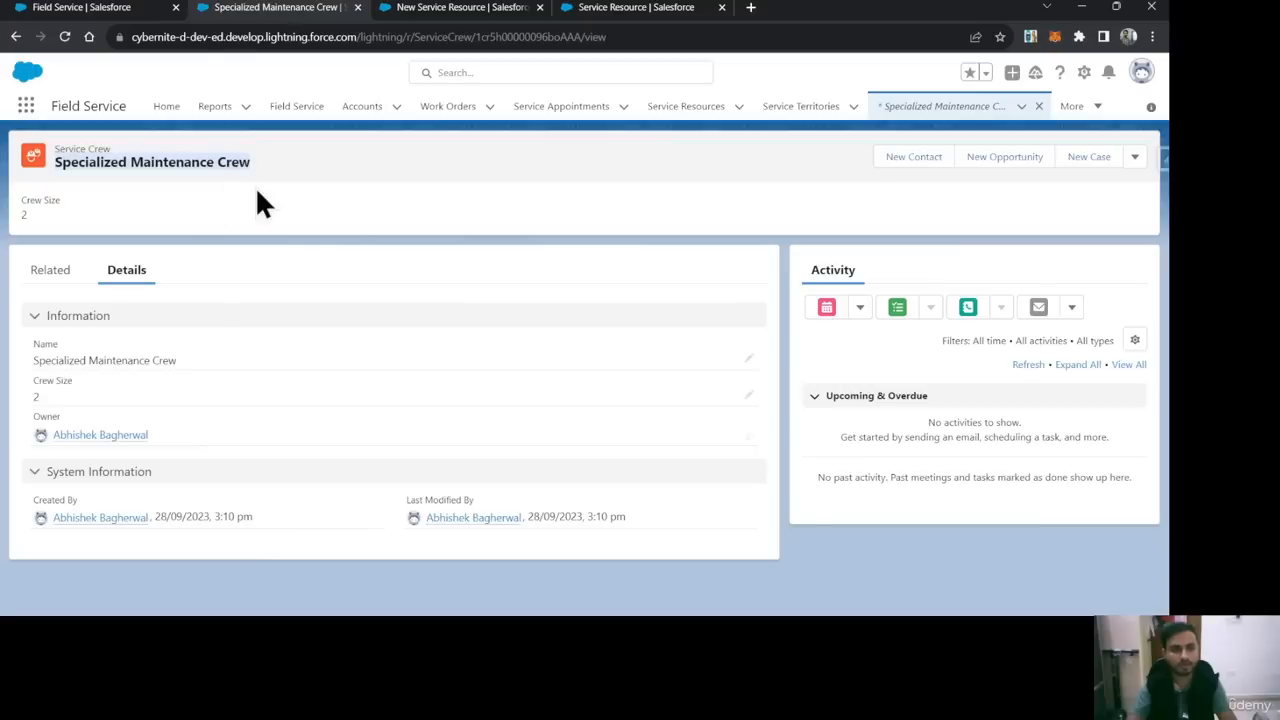
left_click(486, 9)
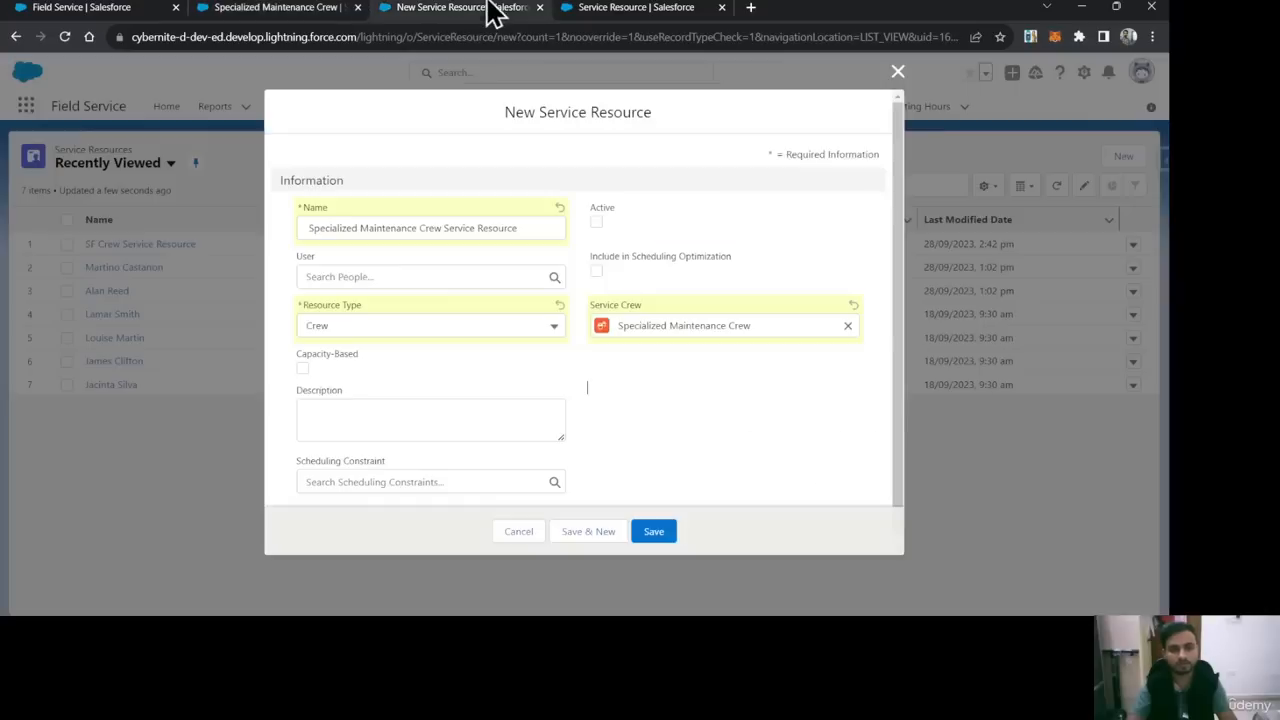
left_click(597, 223)
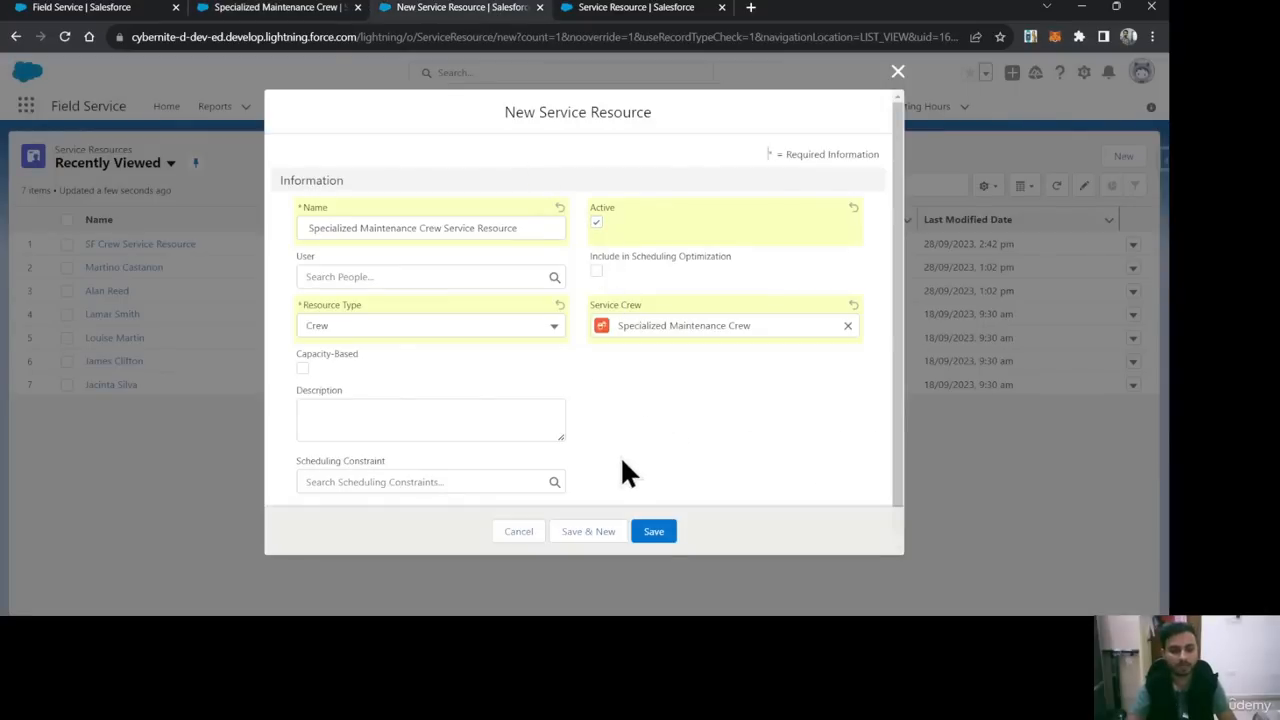
left_click(653, 531)
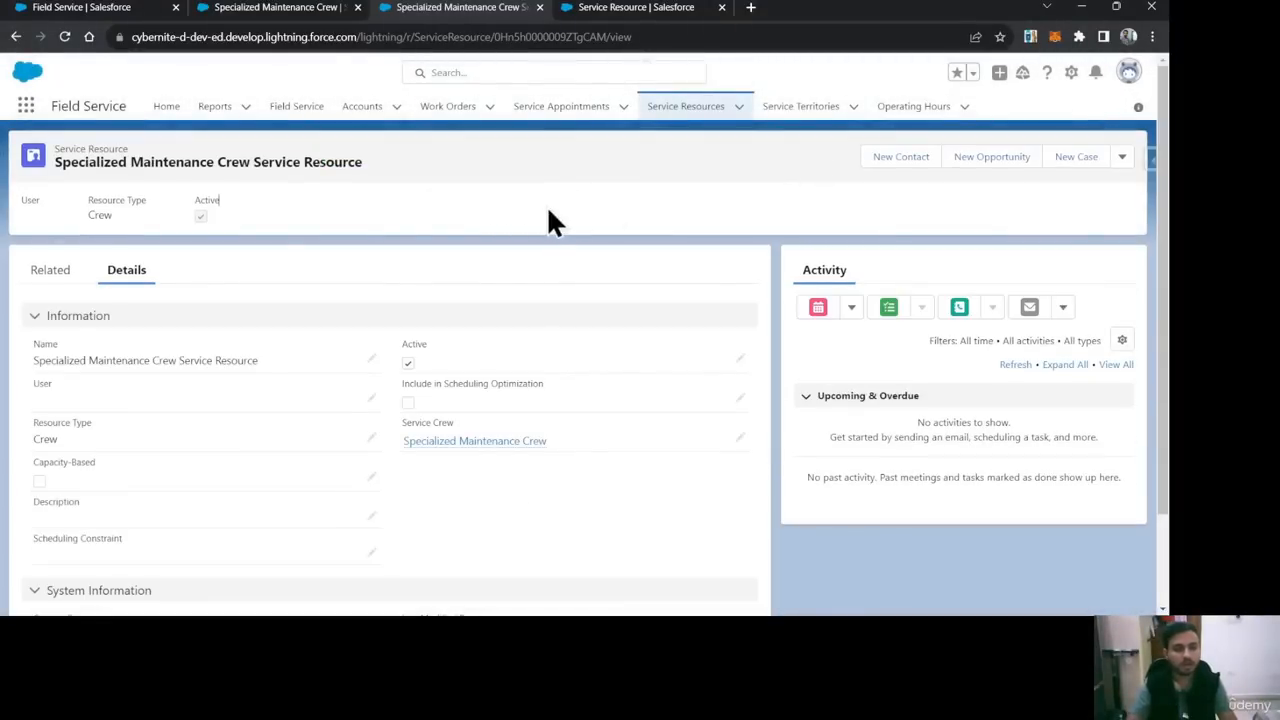
Step: Compare the crew and technician entries in the Service Resources list and review the Specialized Maintenance Crew Service Resource's details
left_click(667, 121)
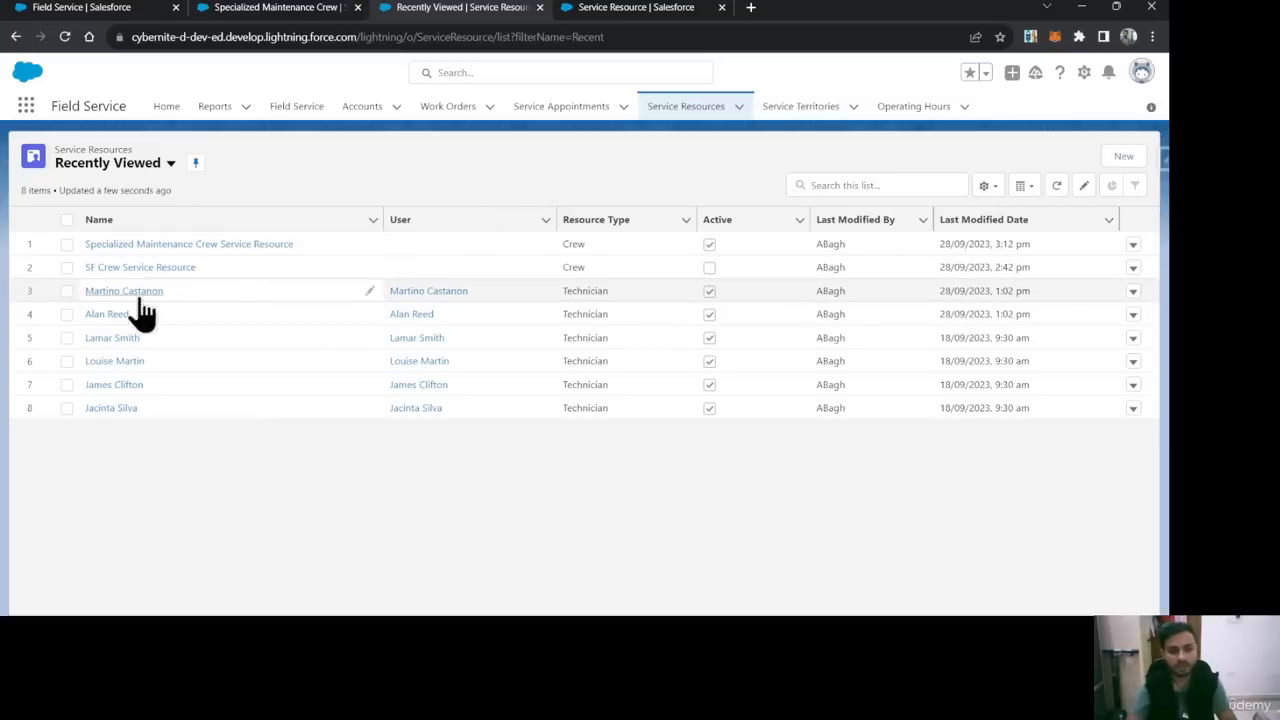
left_click(67, 314)
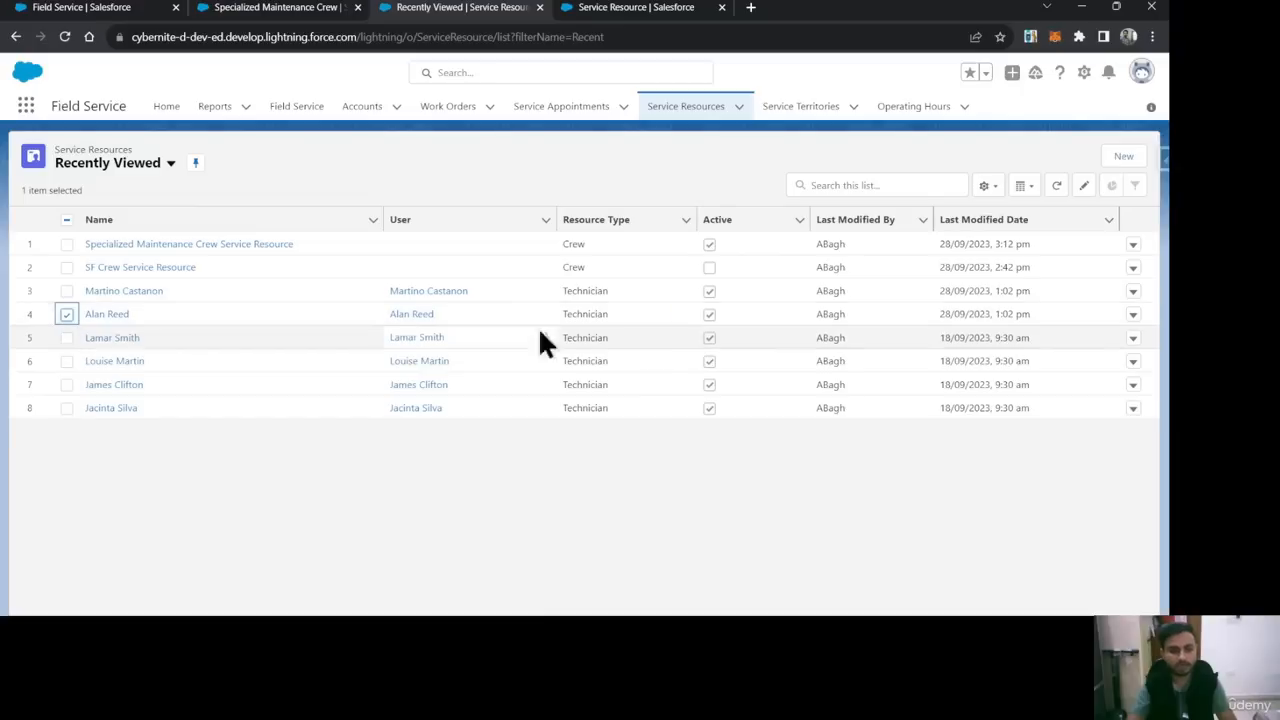
left_click(66, 314)
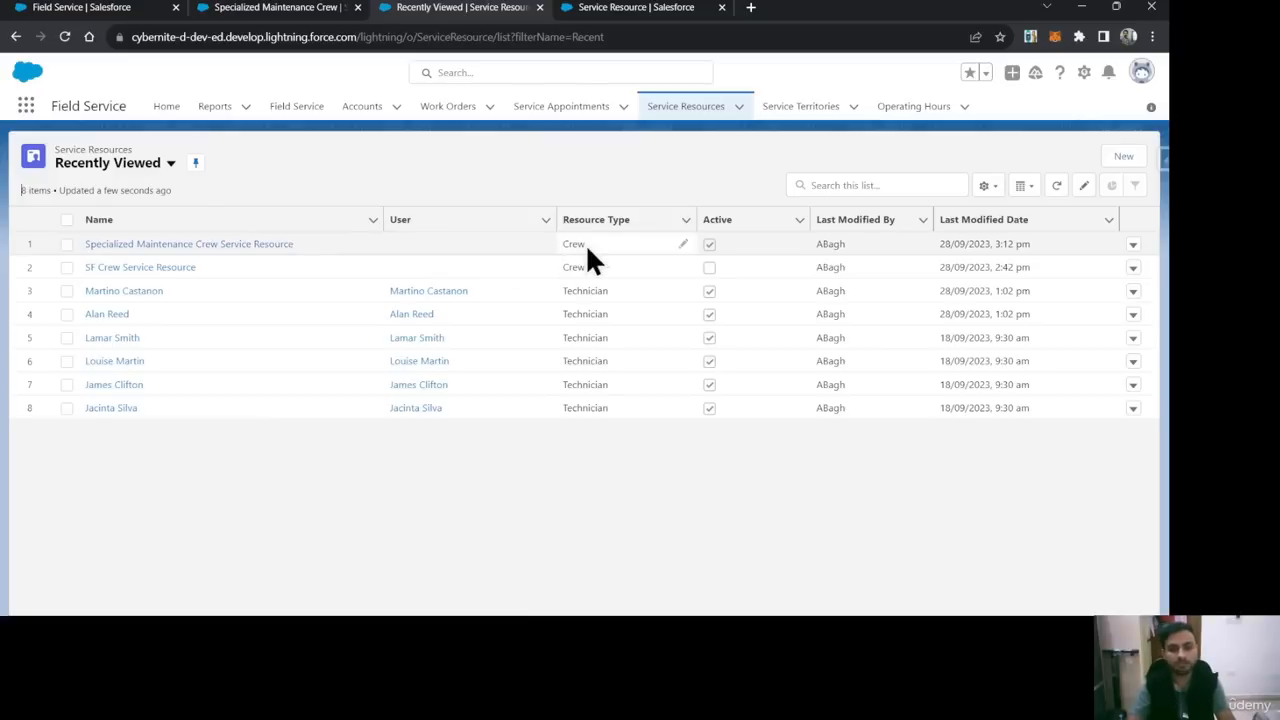
left_click(195, 245)
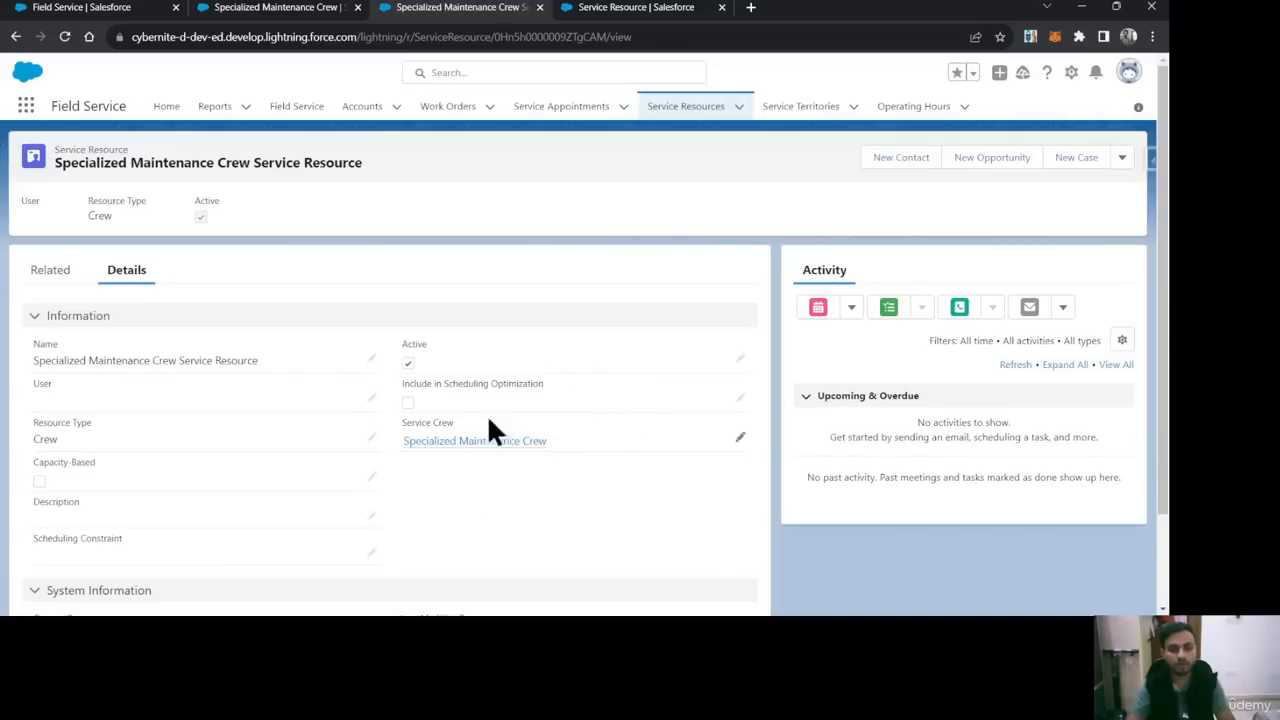
mouse_move(486, 449)
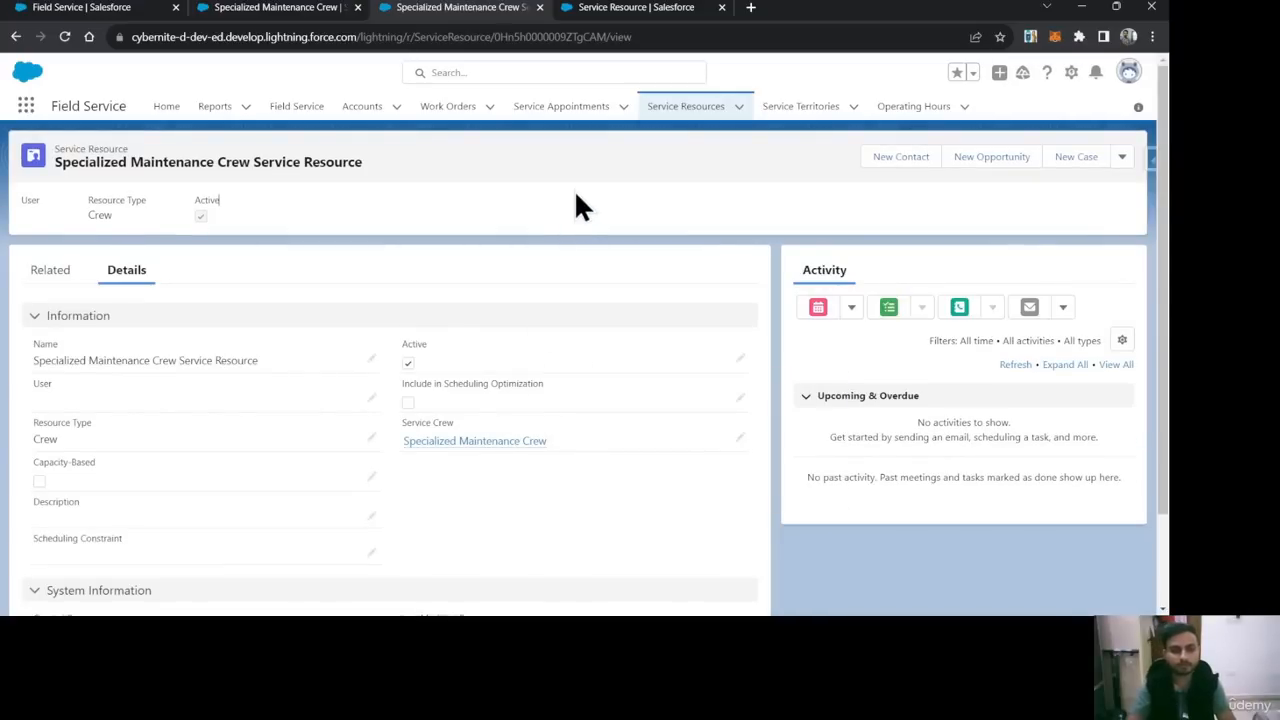
Step: Open the San Francisco installation work order from the Work Orders list and bring up its related service appointments
left_click(280, 7)
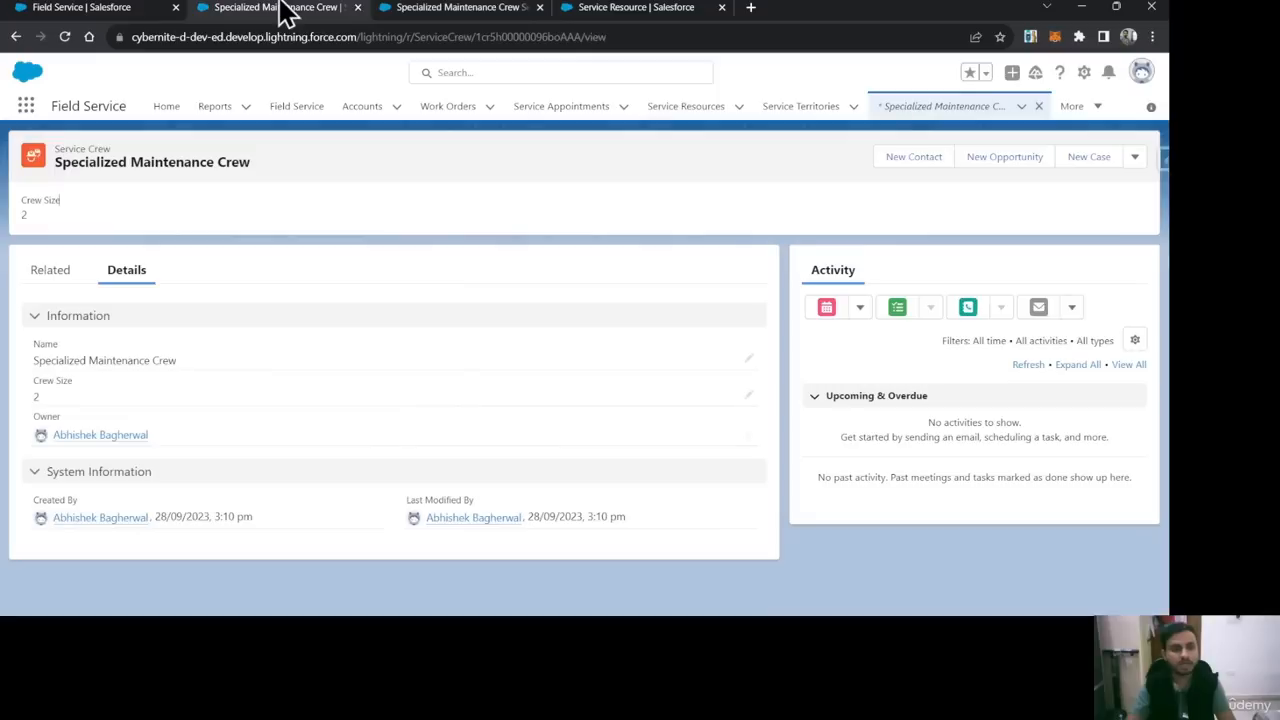
left_click(450, 116)
left_click(110, 247)
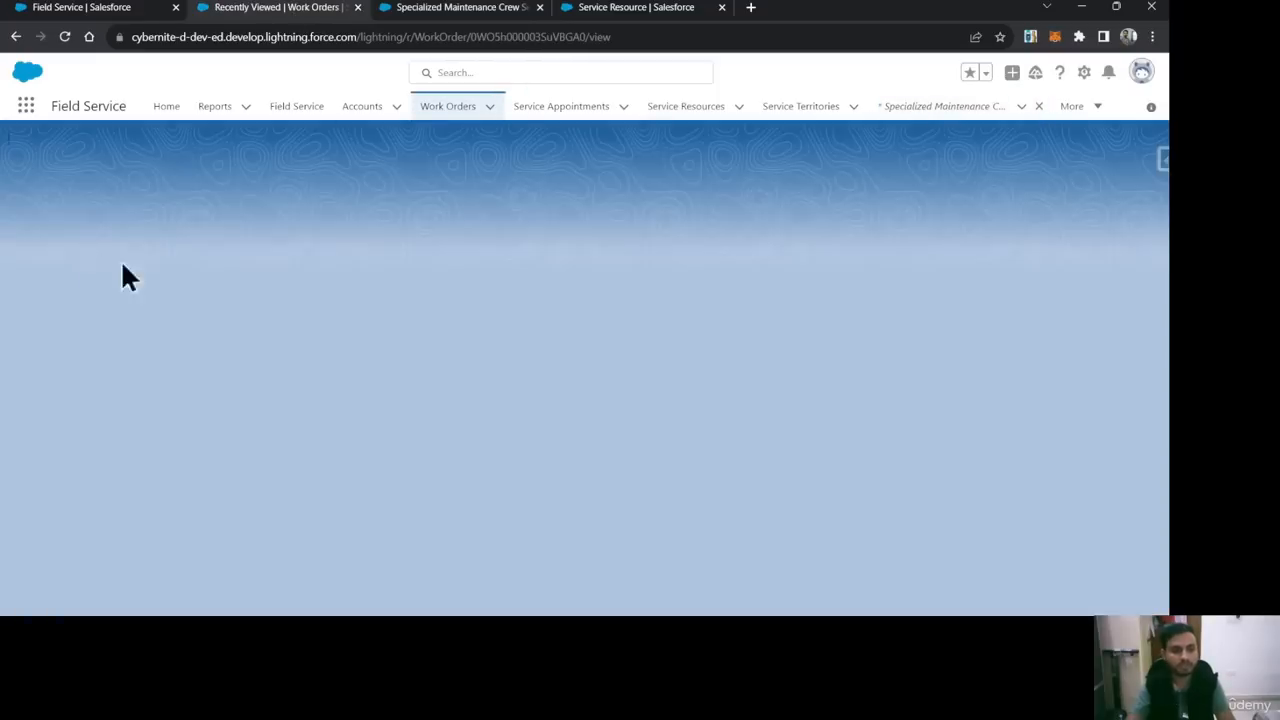
left_click(118, 286)
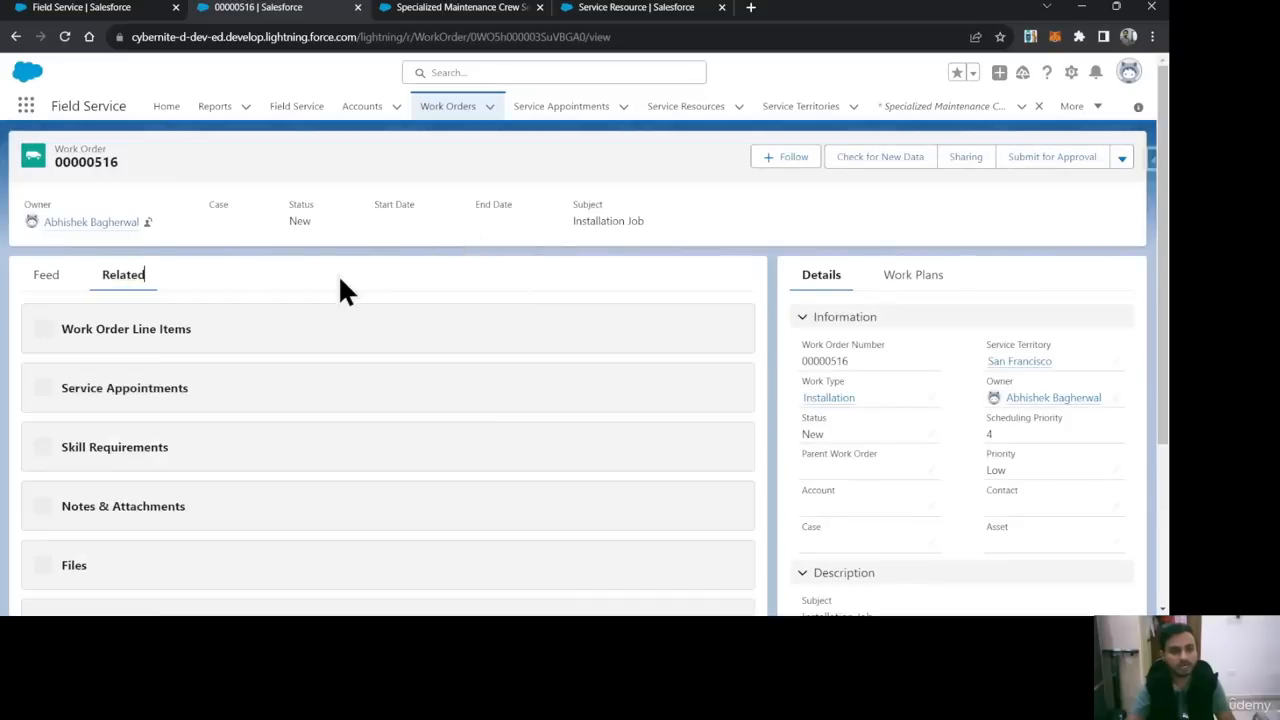
scroll(650, 350, "down", 1)
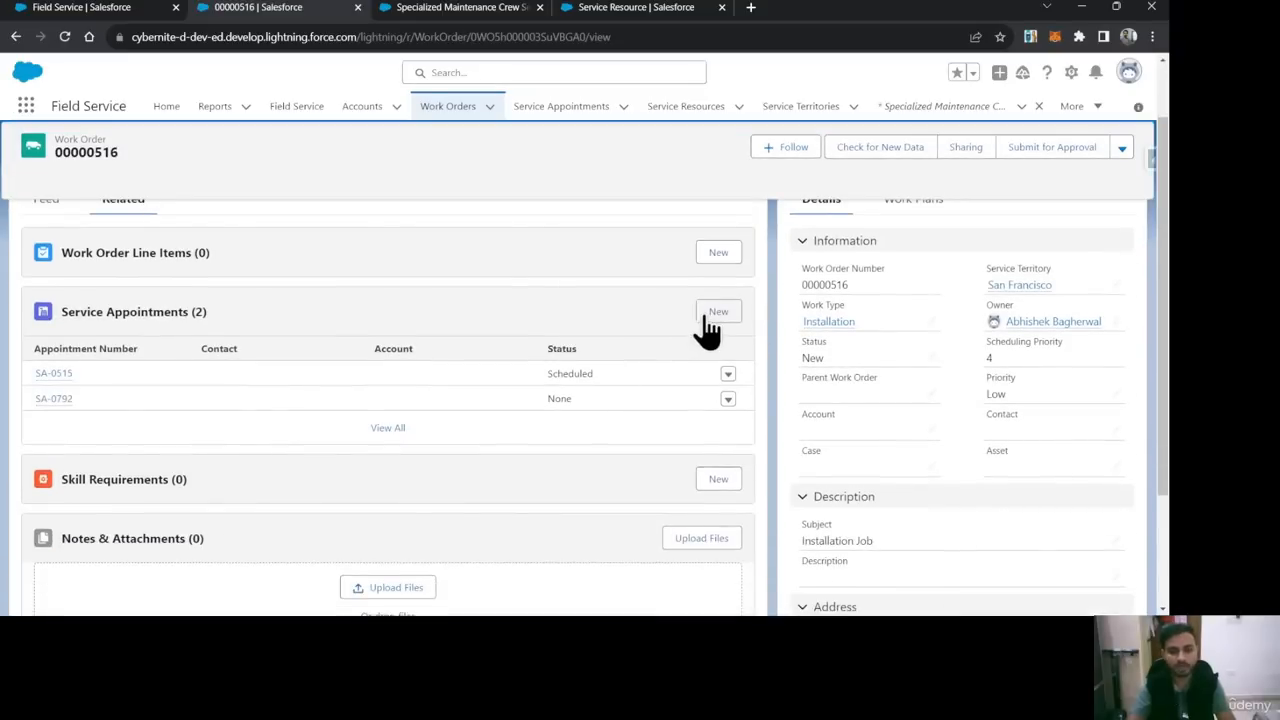
scroll(550, 325, "up", 1)
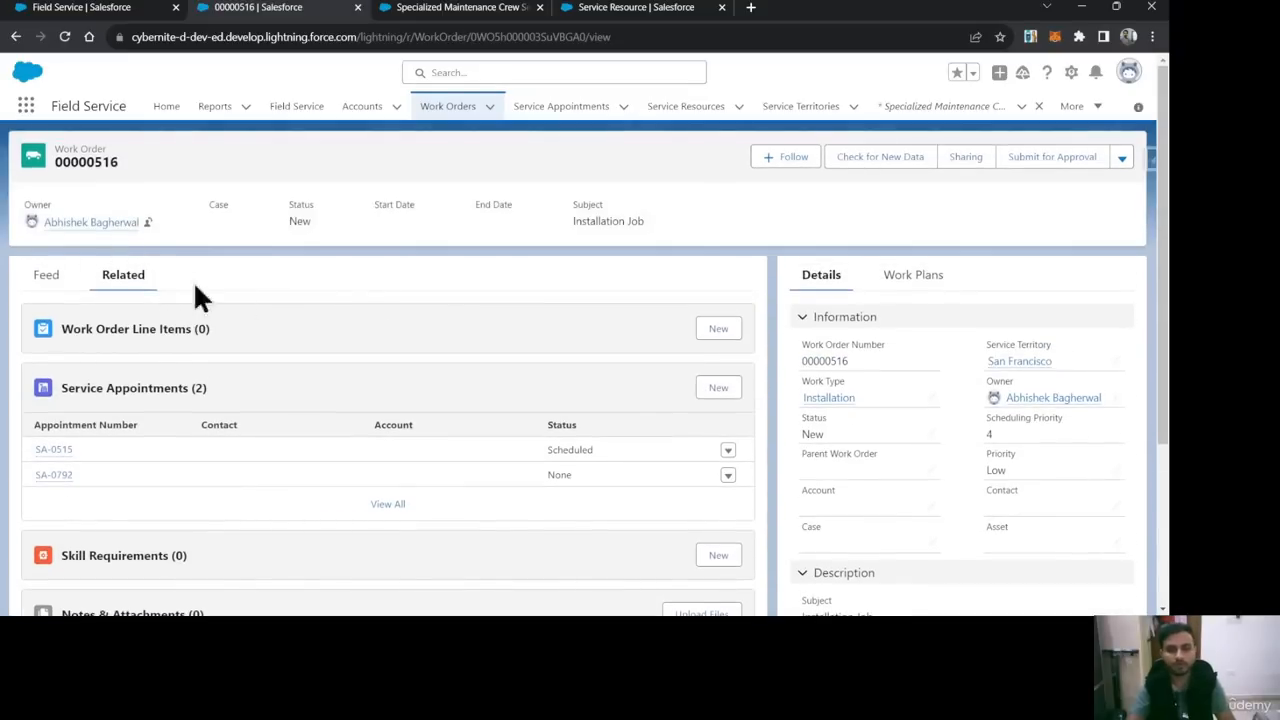
Step: Create a service appointment for the work order with earliest start 26/09/2023 12:00 PM and due date 07/10/2023 12:00 PM, and save it
left_click(712, 390)
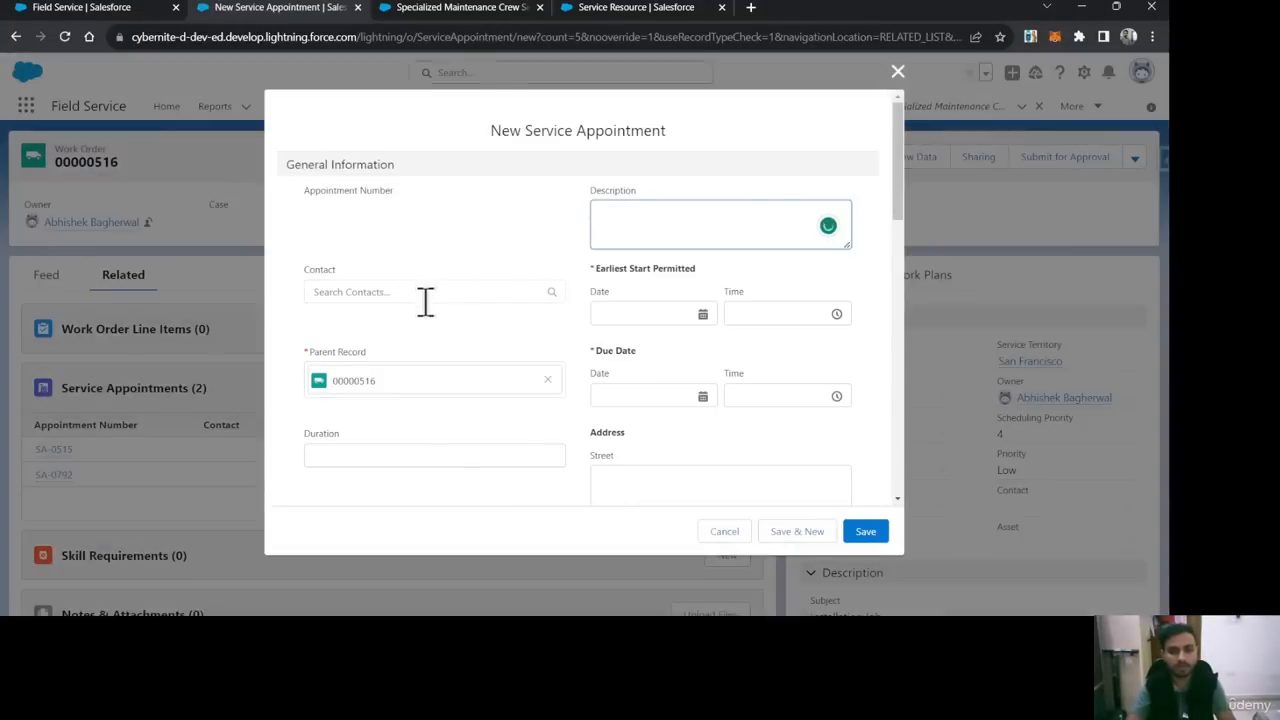
left_click(650, 313)
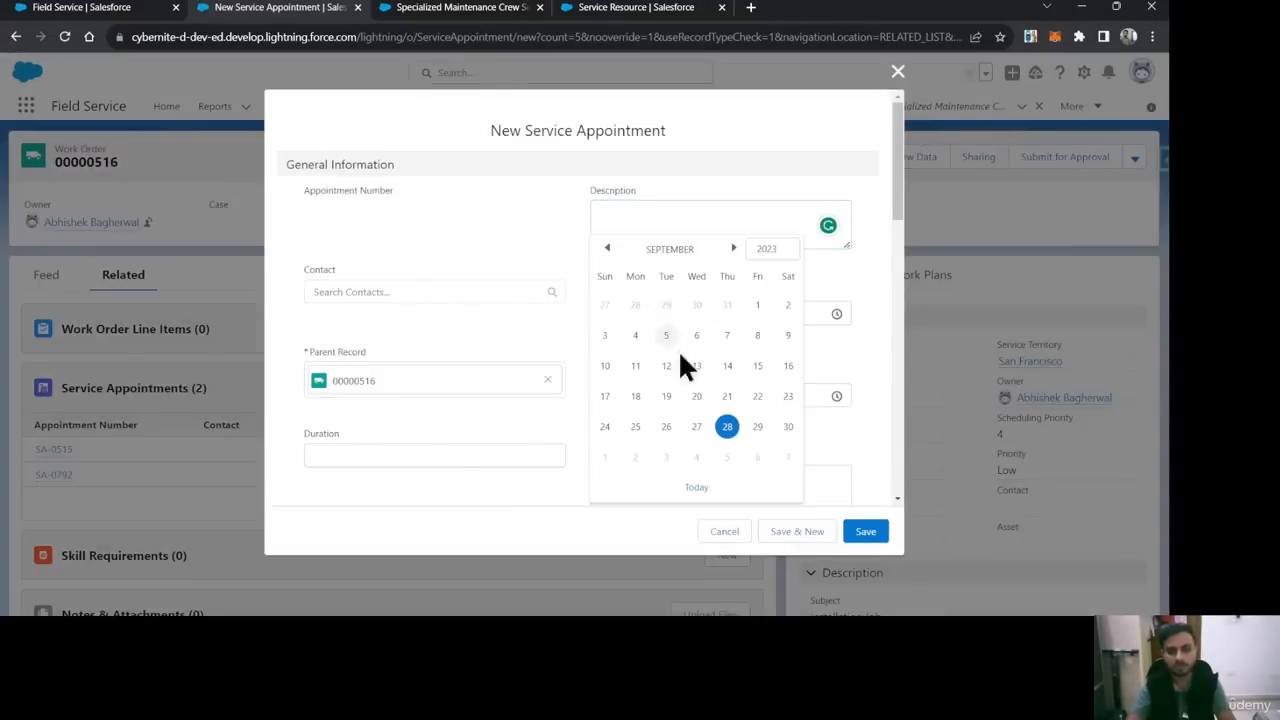
left_click(667, 428)
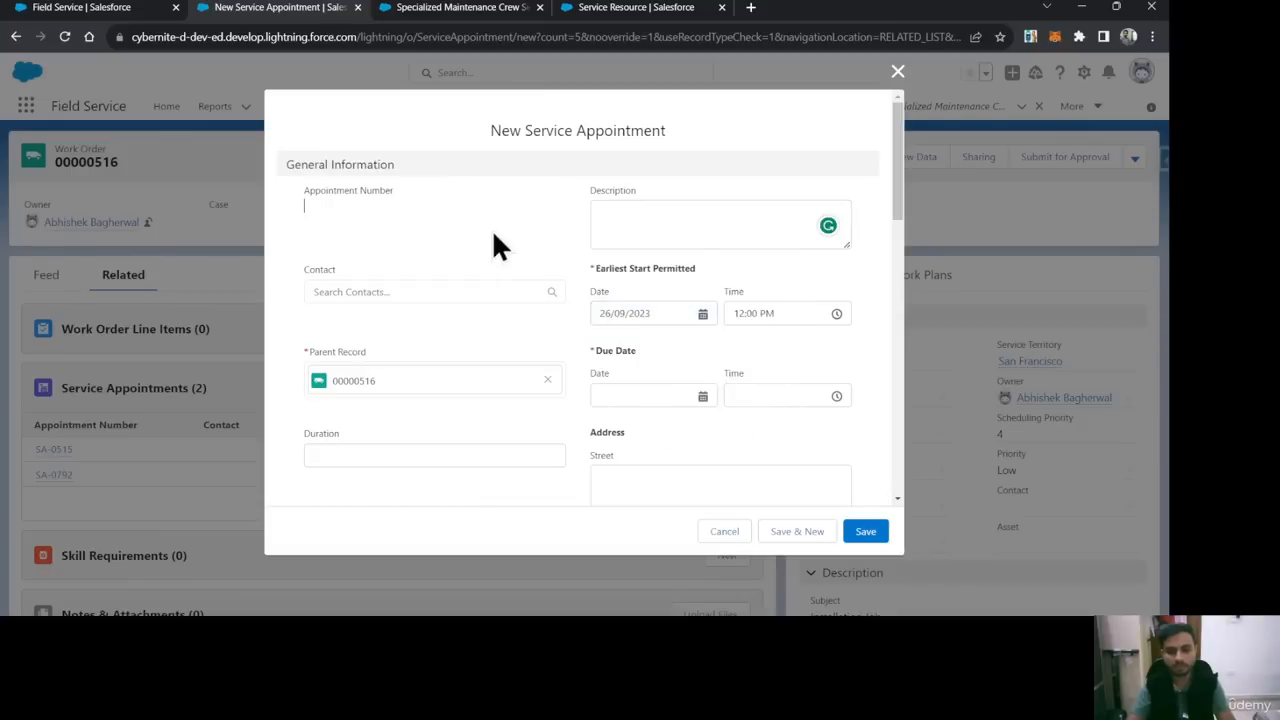
scroll(573, 340, "down", 1)
left_click(636, 322)
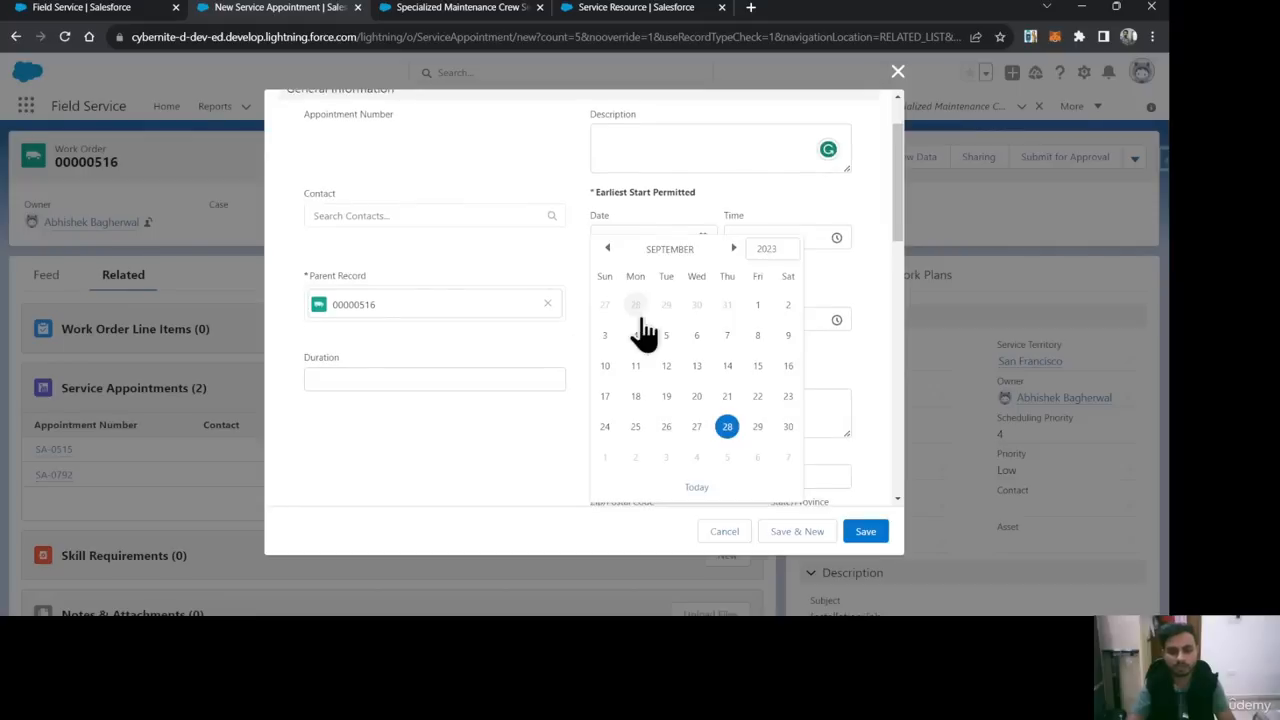
left_click(780, 452)
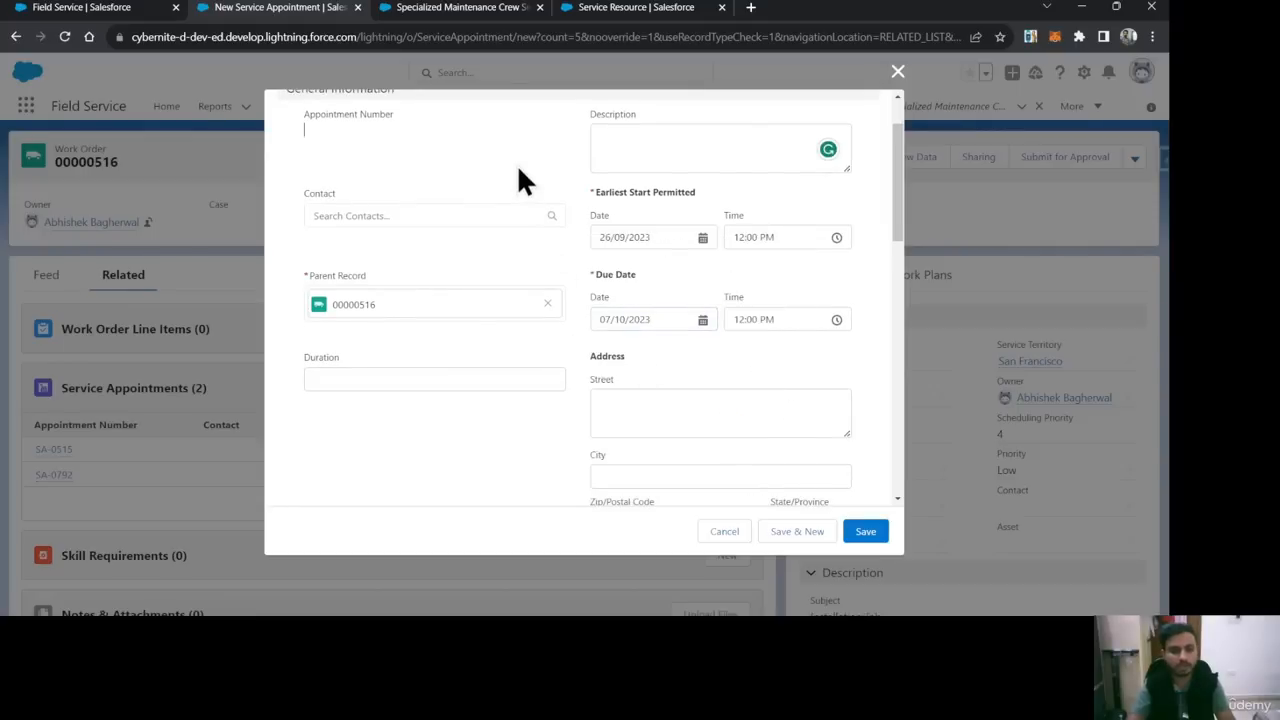
scroll(714, 391, "up", 2)
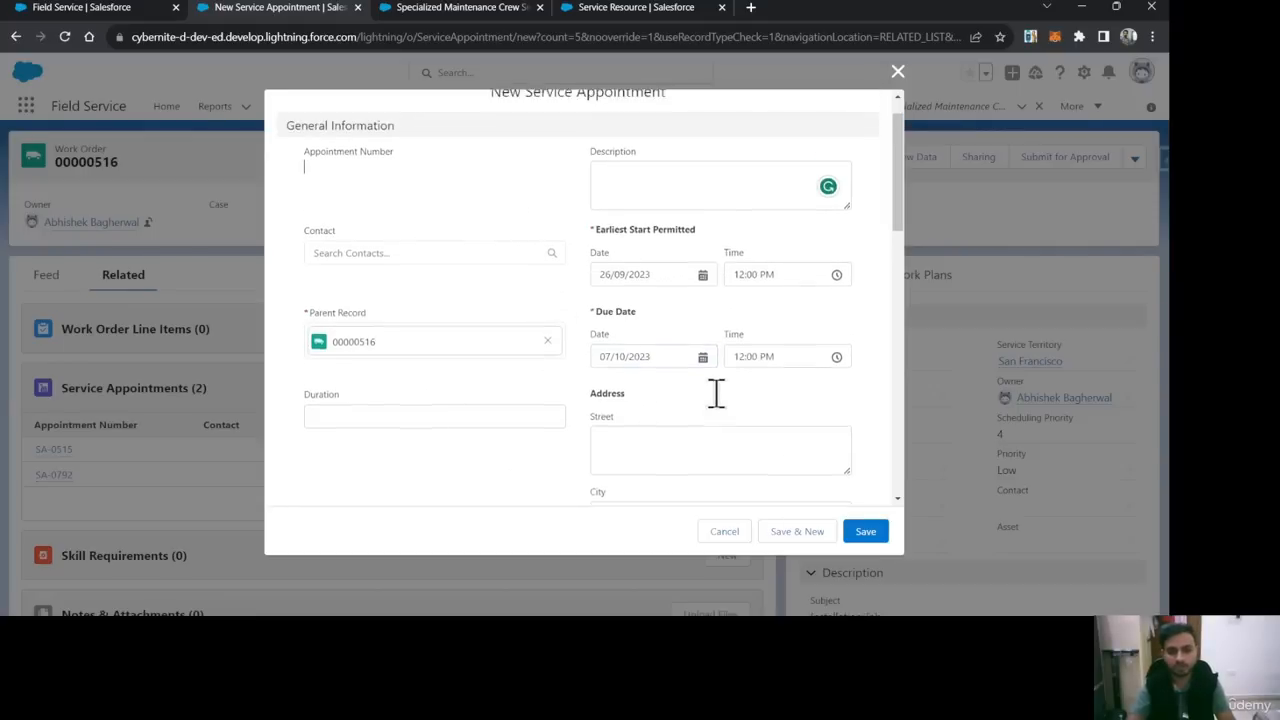
left_click(865, 531)
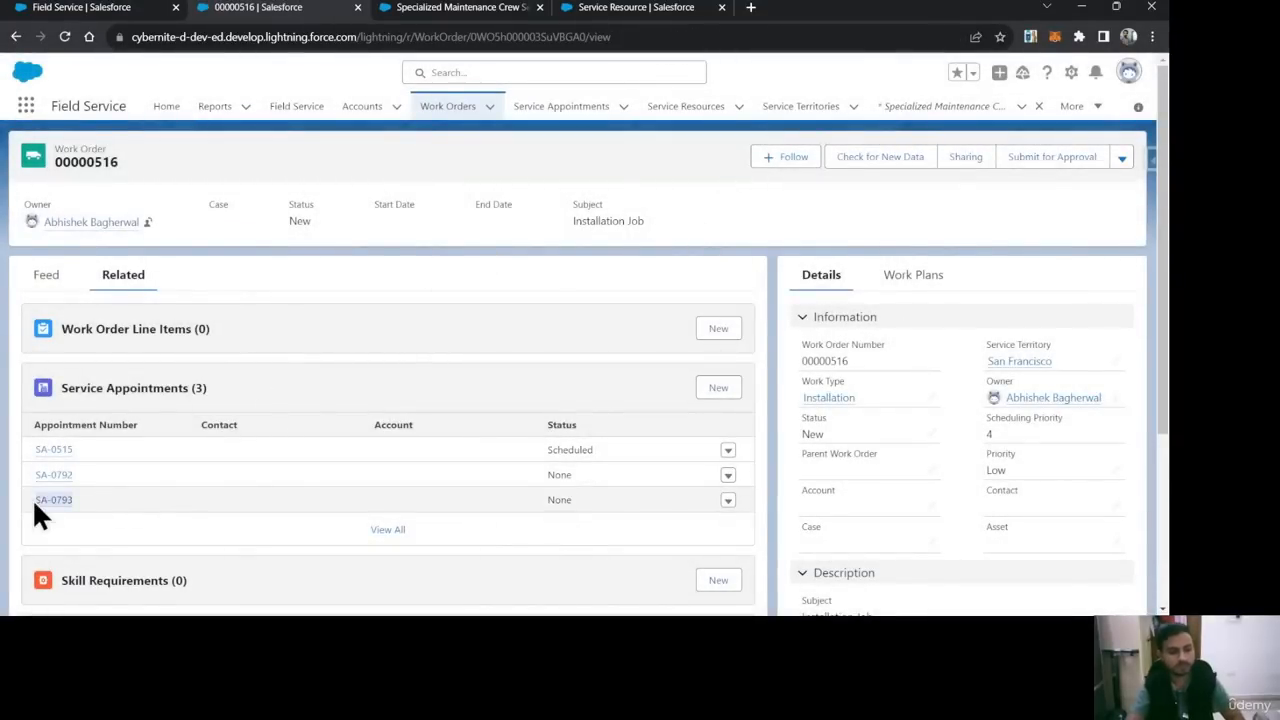
Step: Reload the dispatcher console to check the San Francisco resources on the Gantt, and revisit the crew's service resource and the work order
left_click(123, 10)
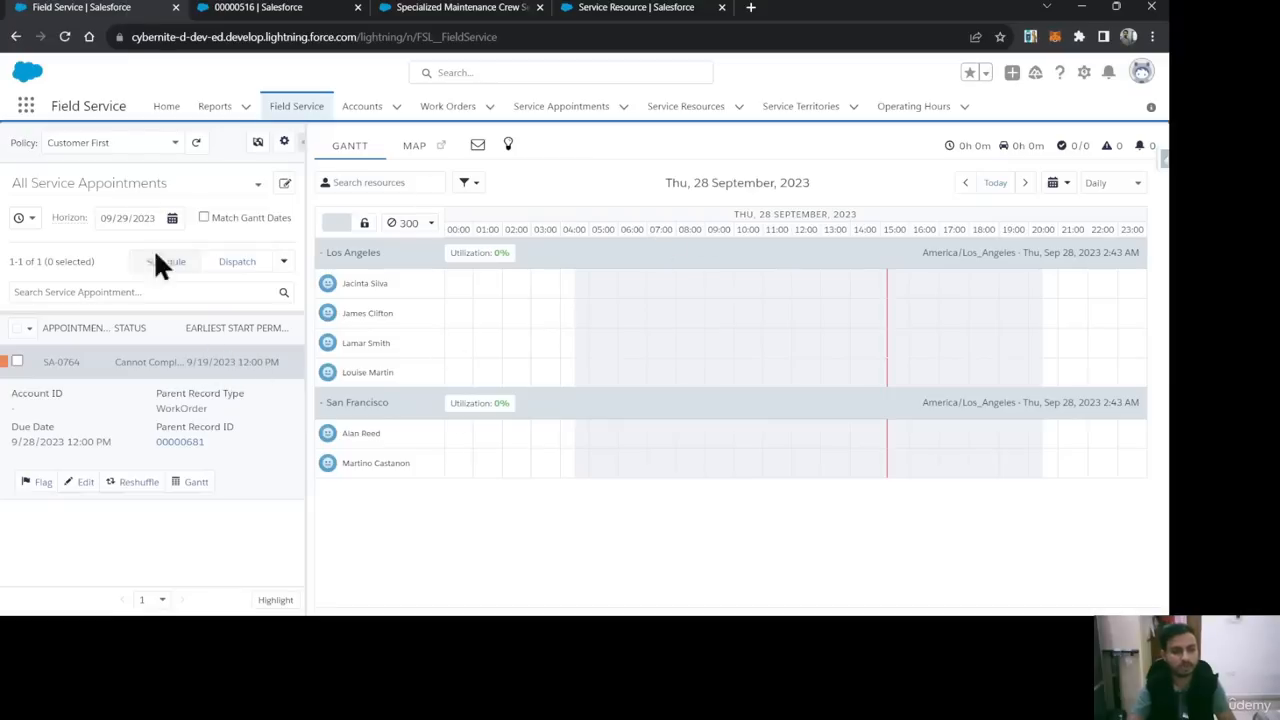
left_click(64, 37)
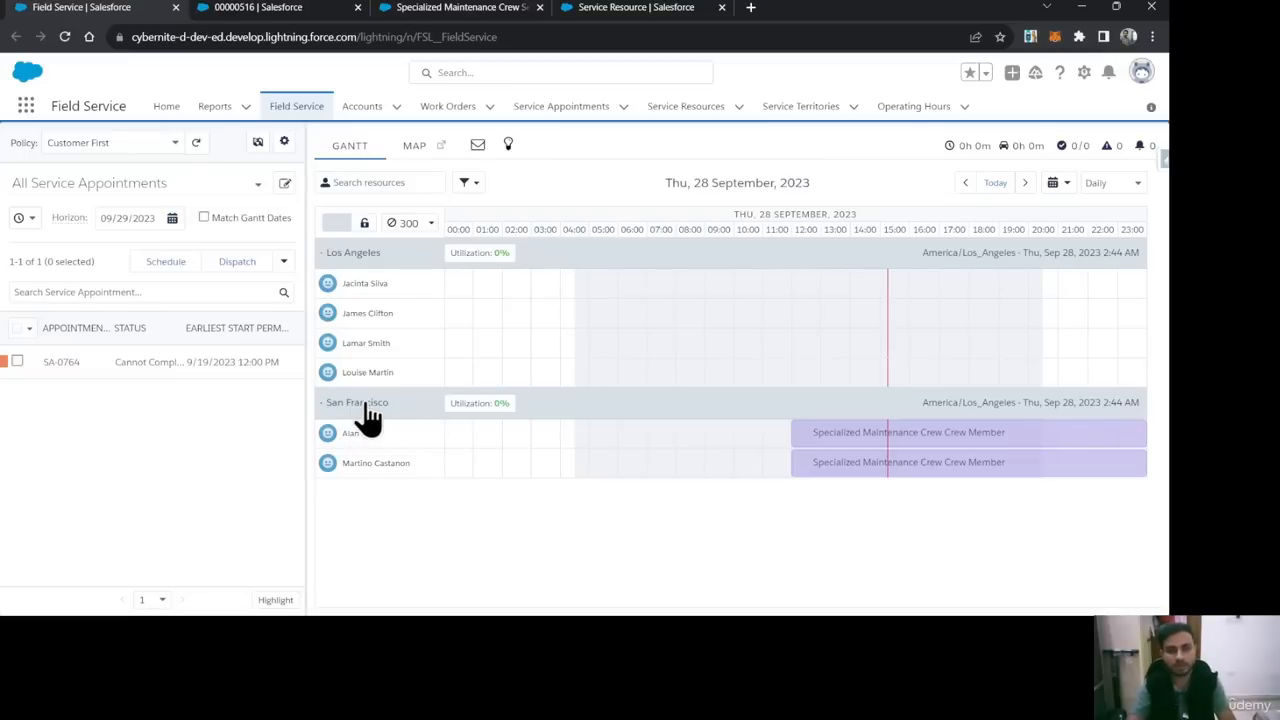
left_click(462, 9)
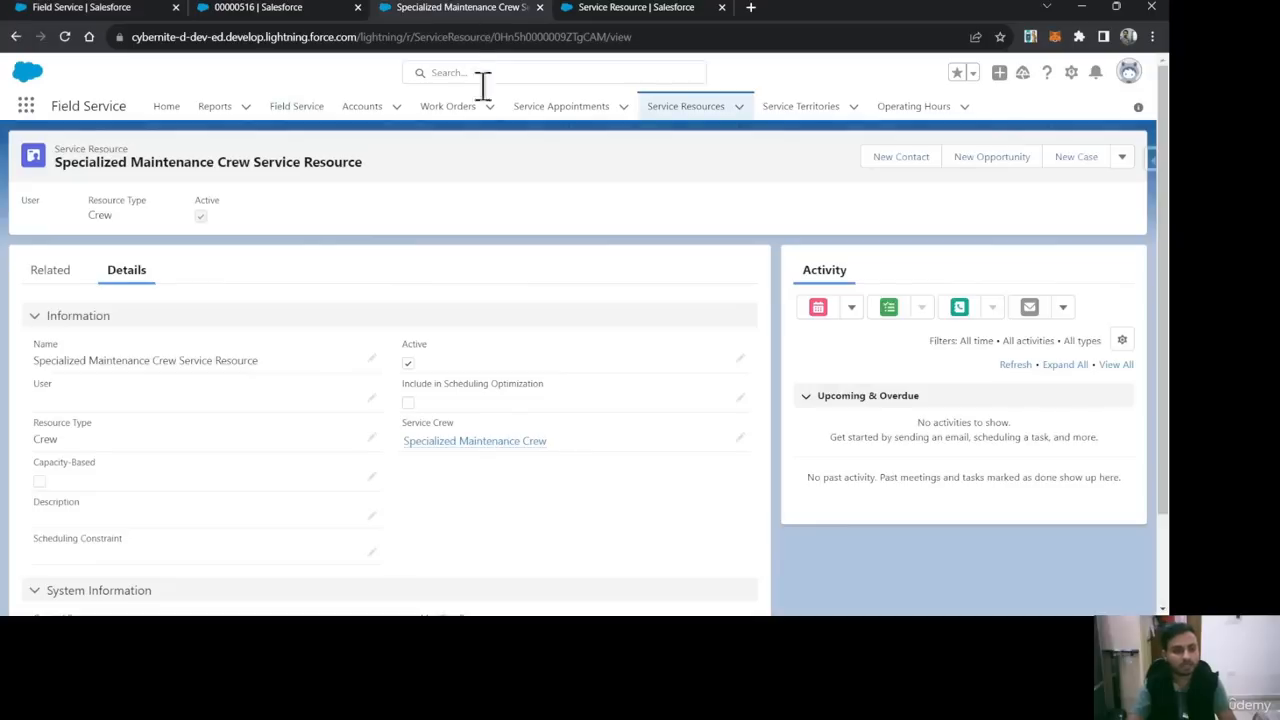
left_click(296, 9)
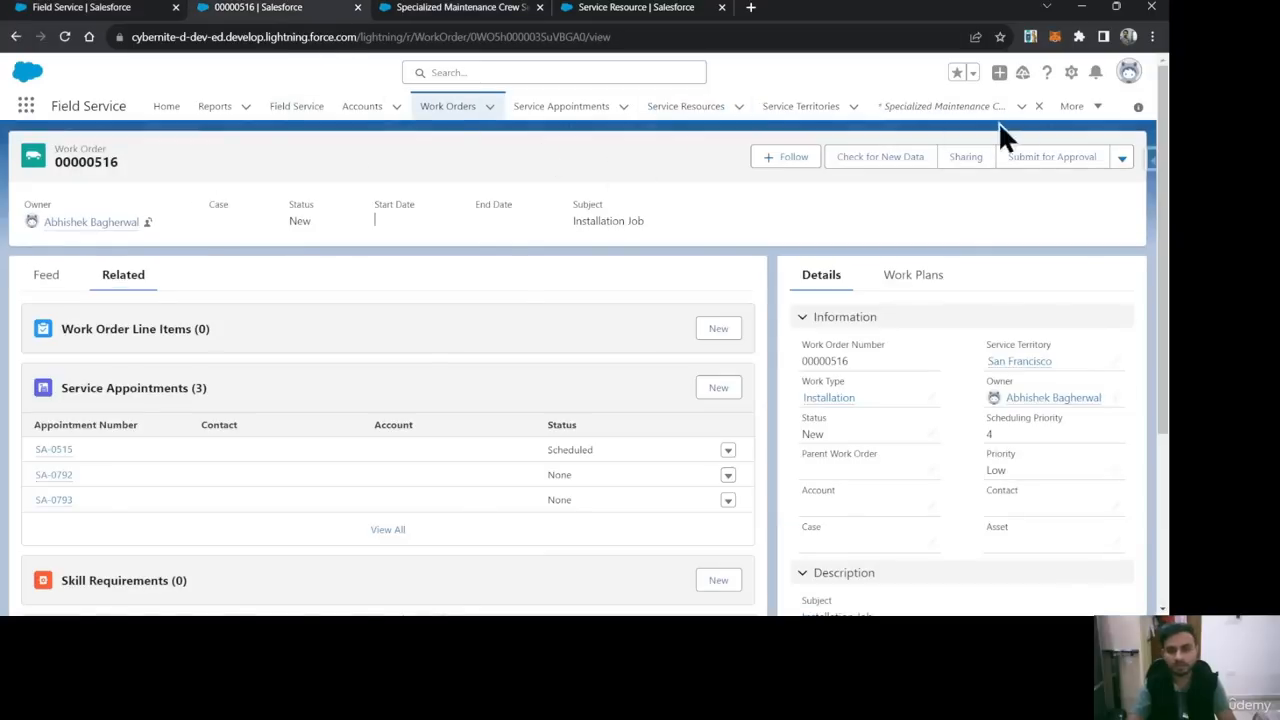
Step: Open the Specialized Maintenance Crew service crew record and review its crew members, history and details
left_click(968, 110)
left_click(127, 246)
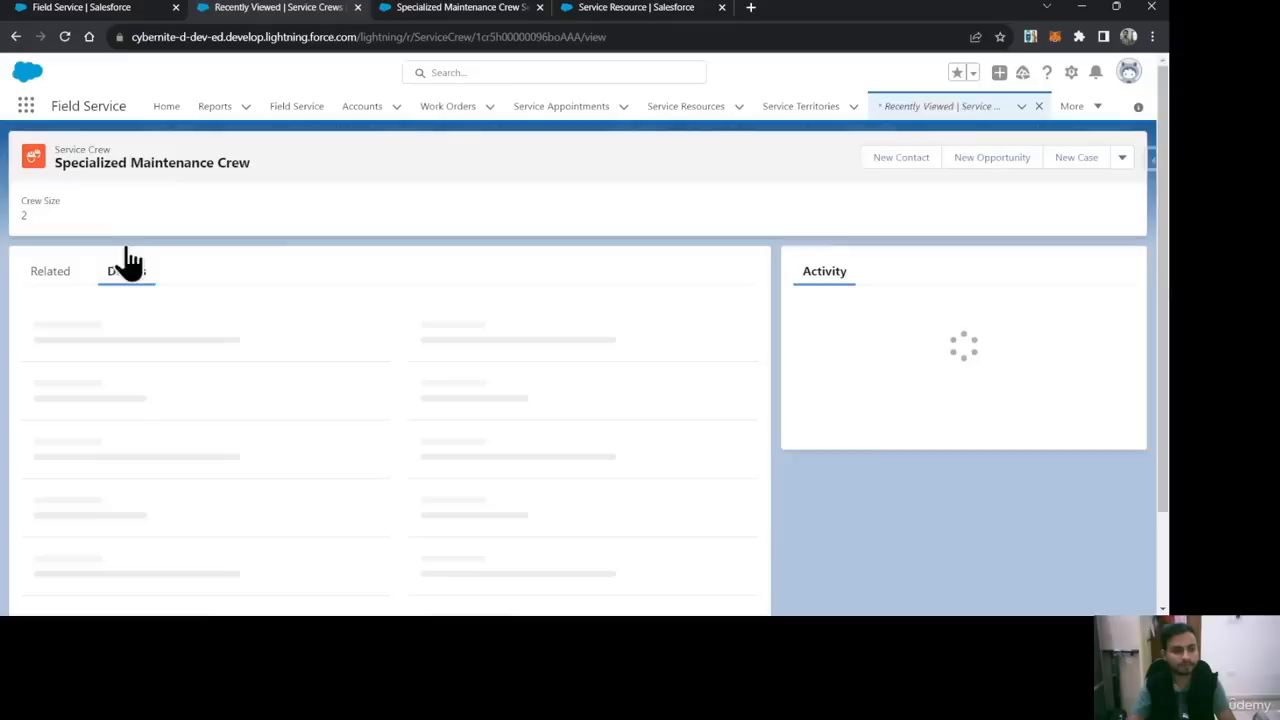
left_click(50, 271)
scroll(332, 290, "down", 1)
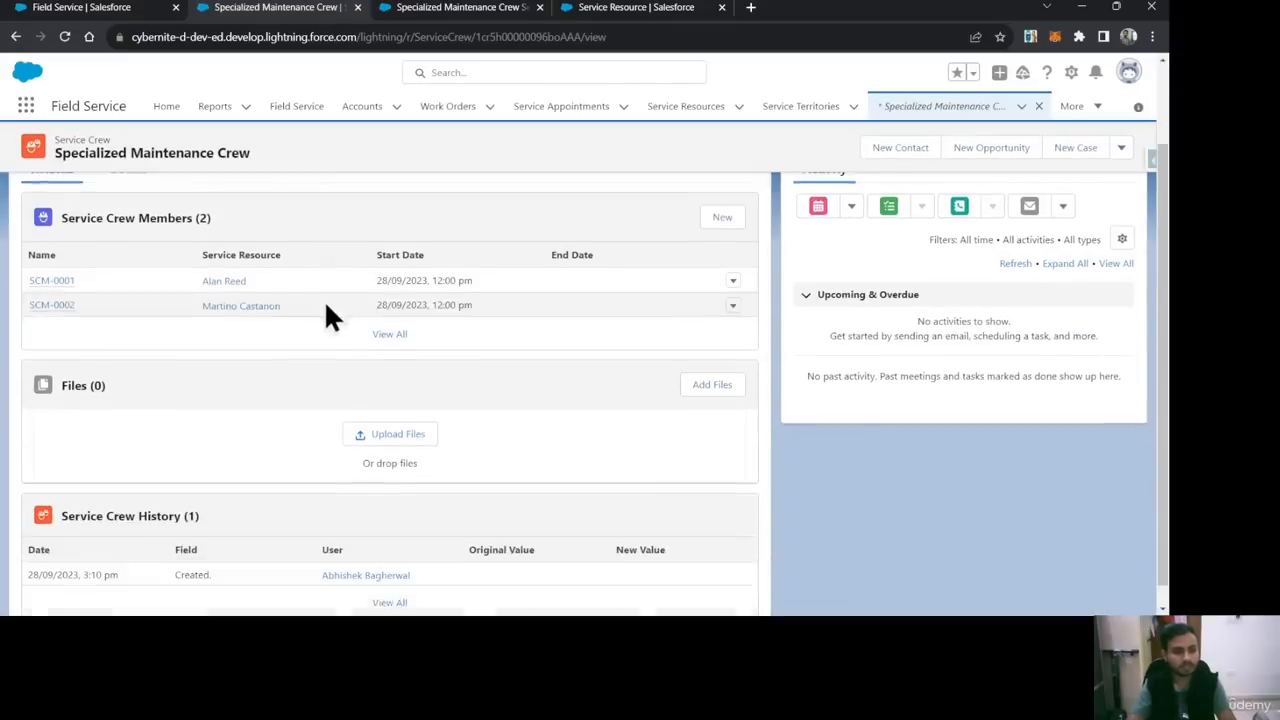
scroll(258, 400, "up", 2)
scroll(286, 402, "down", 2)
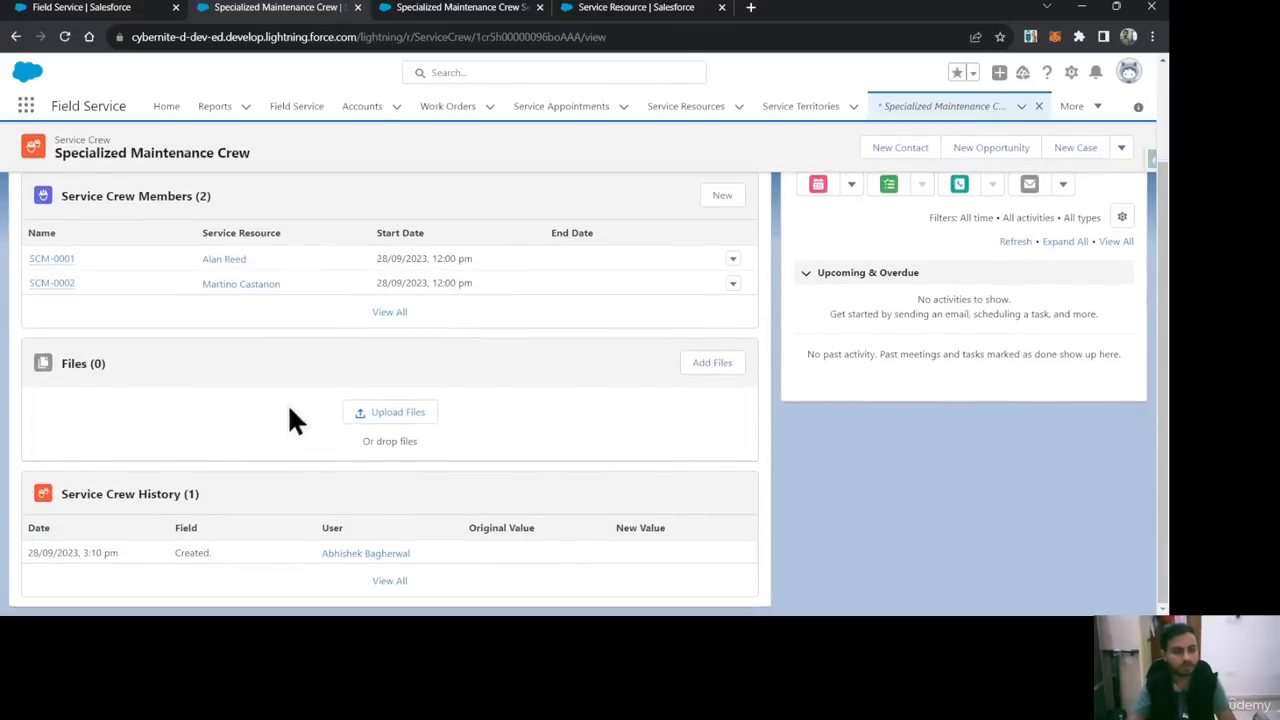
scroll(261, 440, "up", 2)
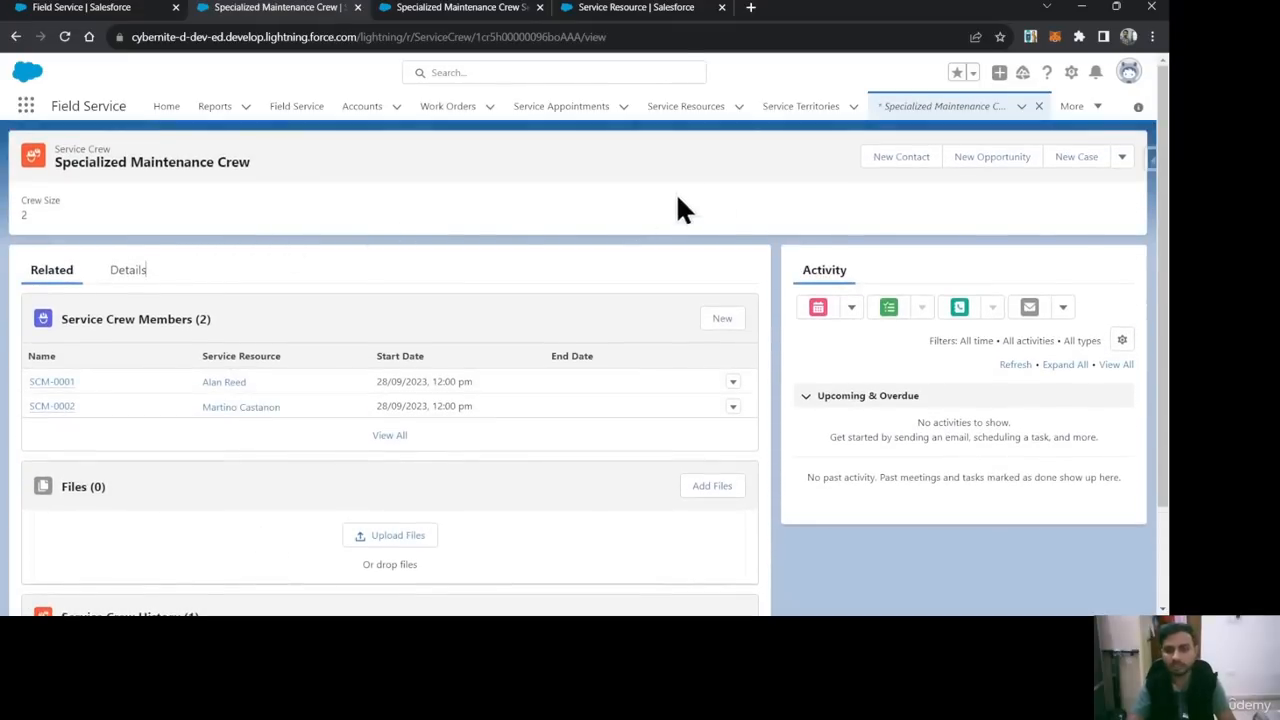
left_click(1071, 107)
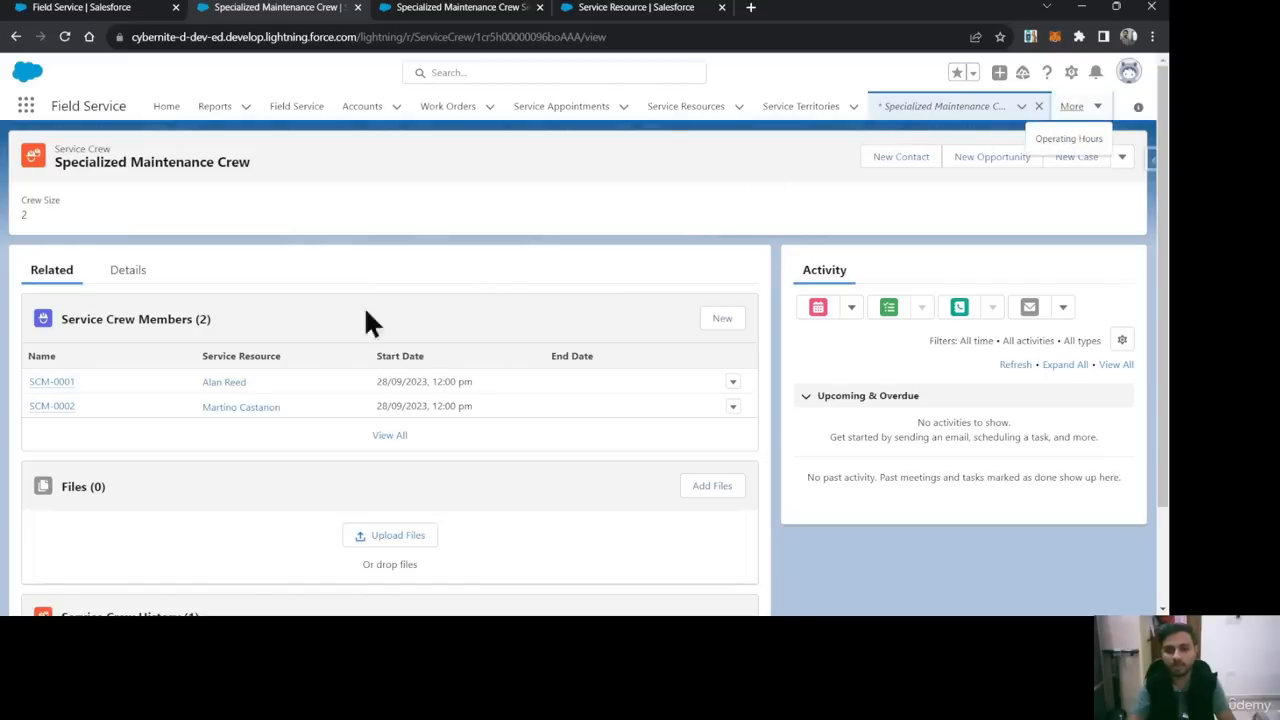
left_click(126, 271)
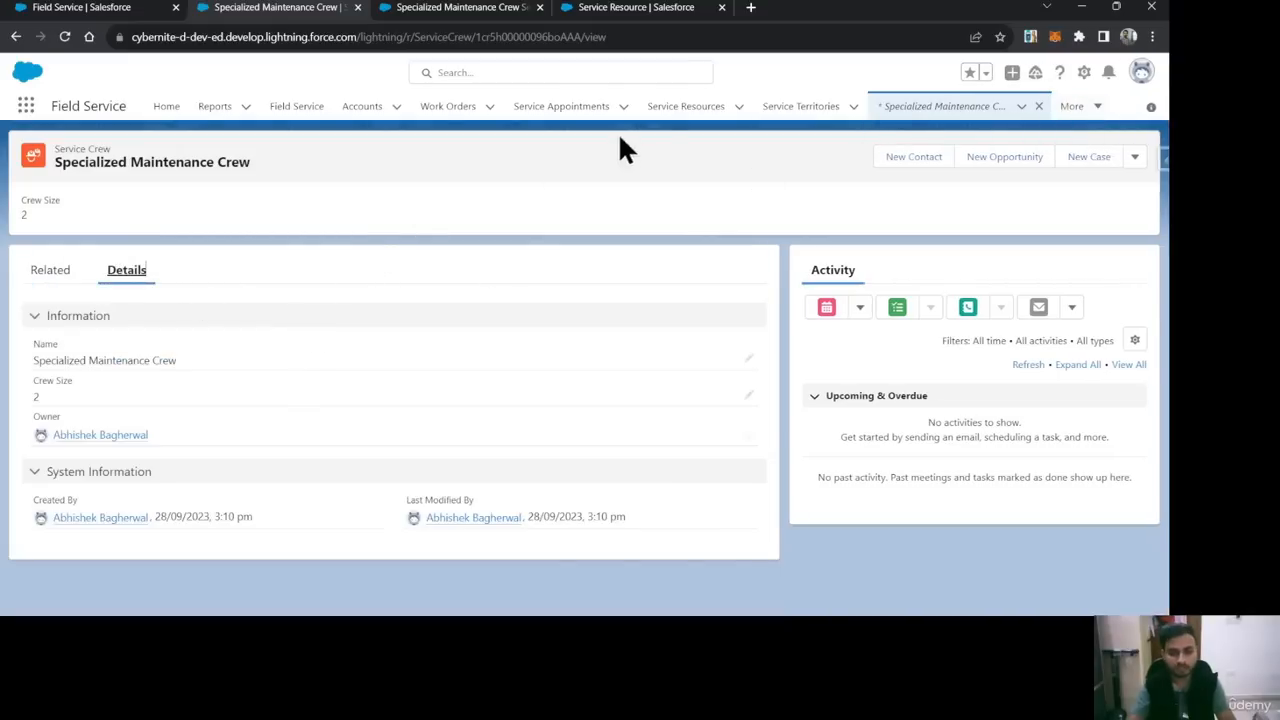
Step: Open the Specialized Maintenance Crew Service Resource and check its related appointments, skills and service territories
left_click(686, 106)
left_click(160, 245)
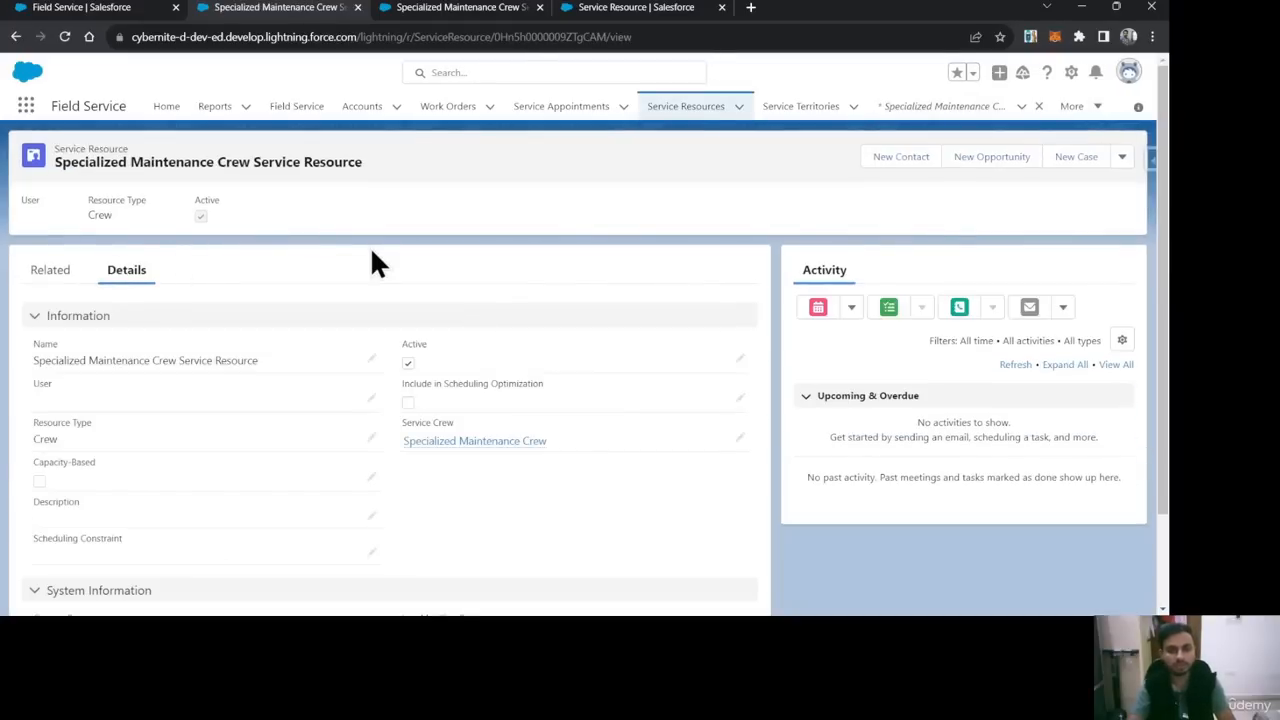
left_click(50, 274)
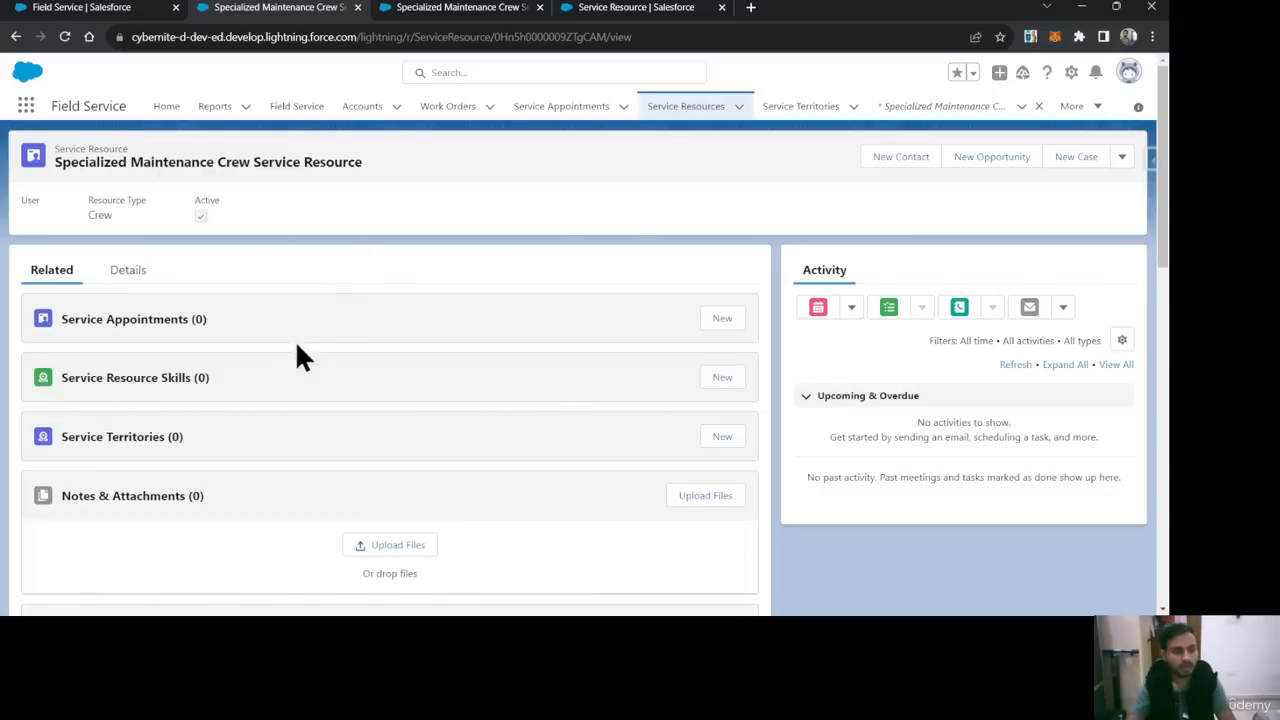
scroll(410, 380, "down", 1)
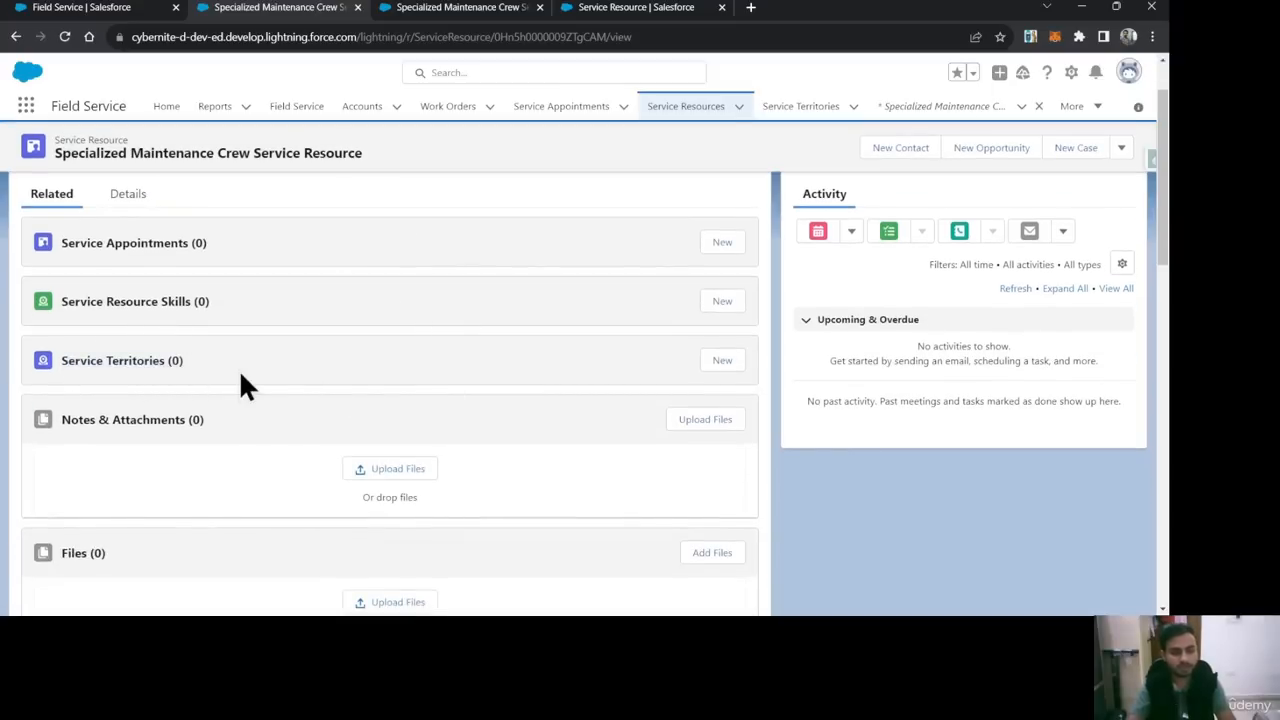
Step: Start a new service territory member for the crew resource with San Francisco as its Primary territory, and try to save it
left_click(724, 362)
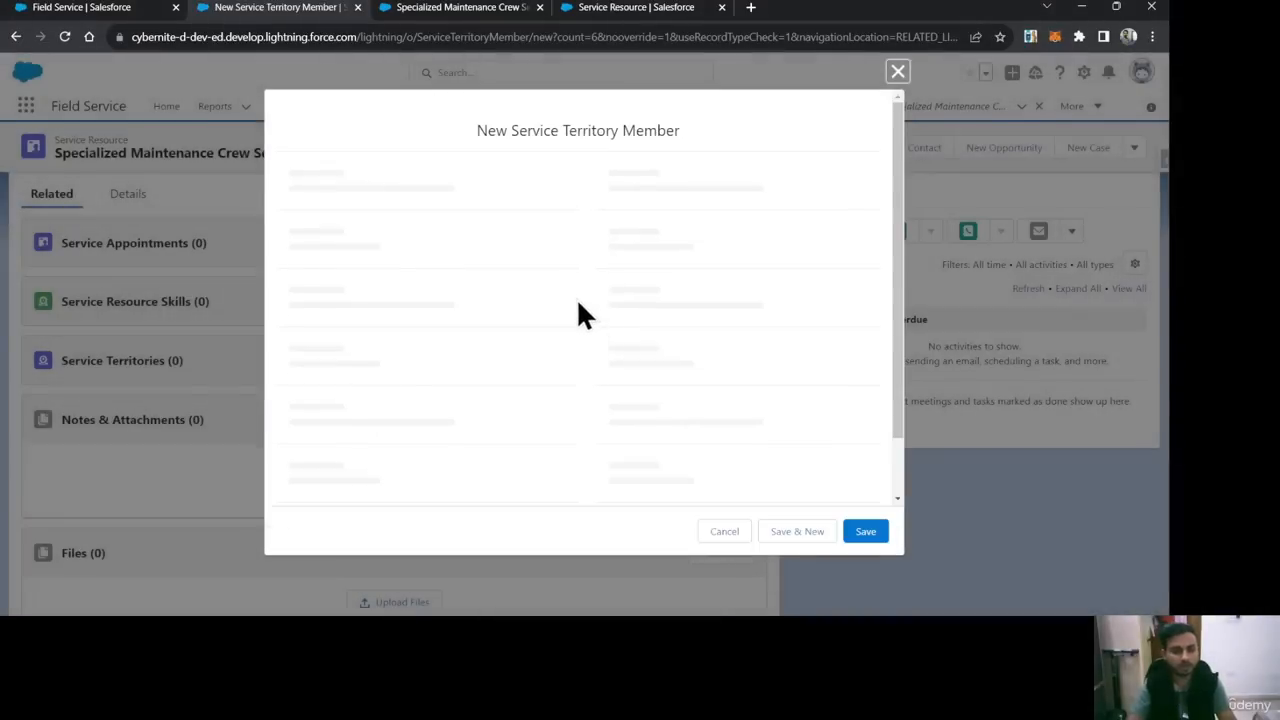
left_click(366, 334)
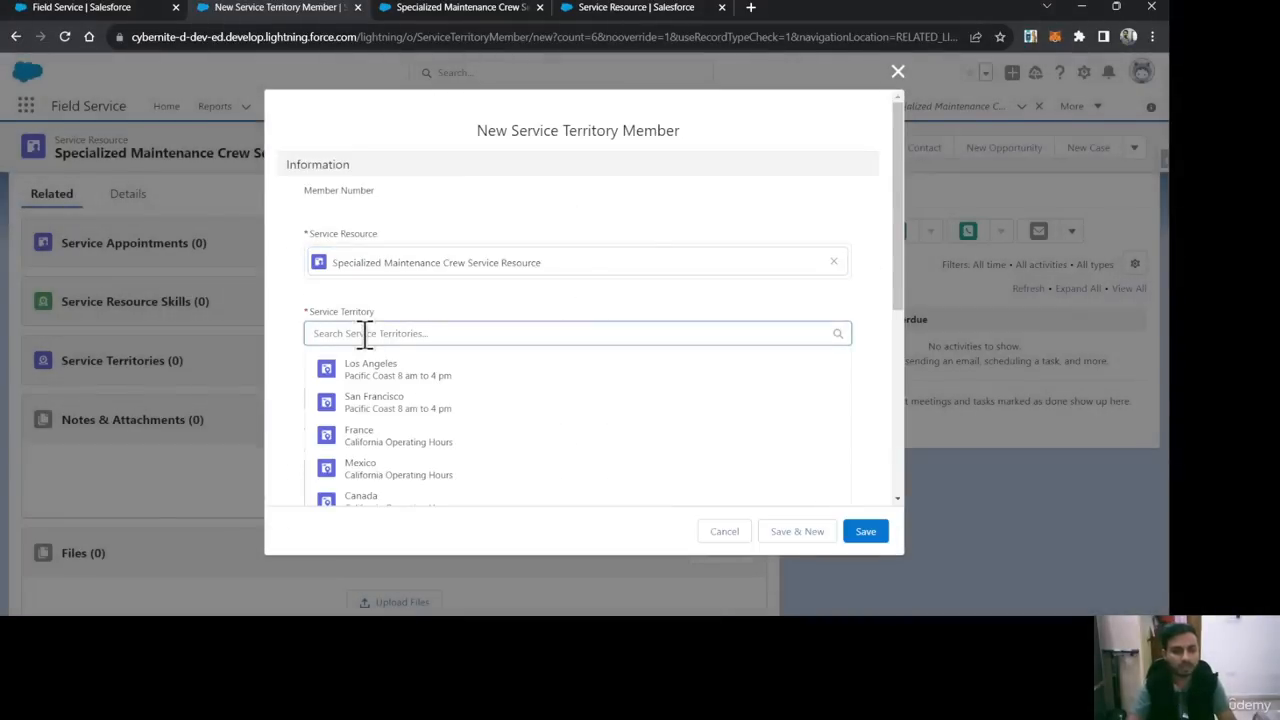
left_click(376, 400)
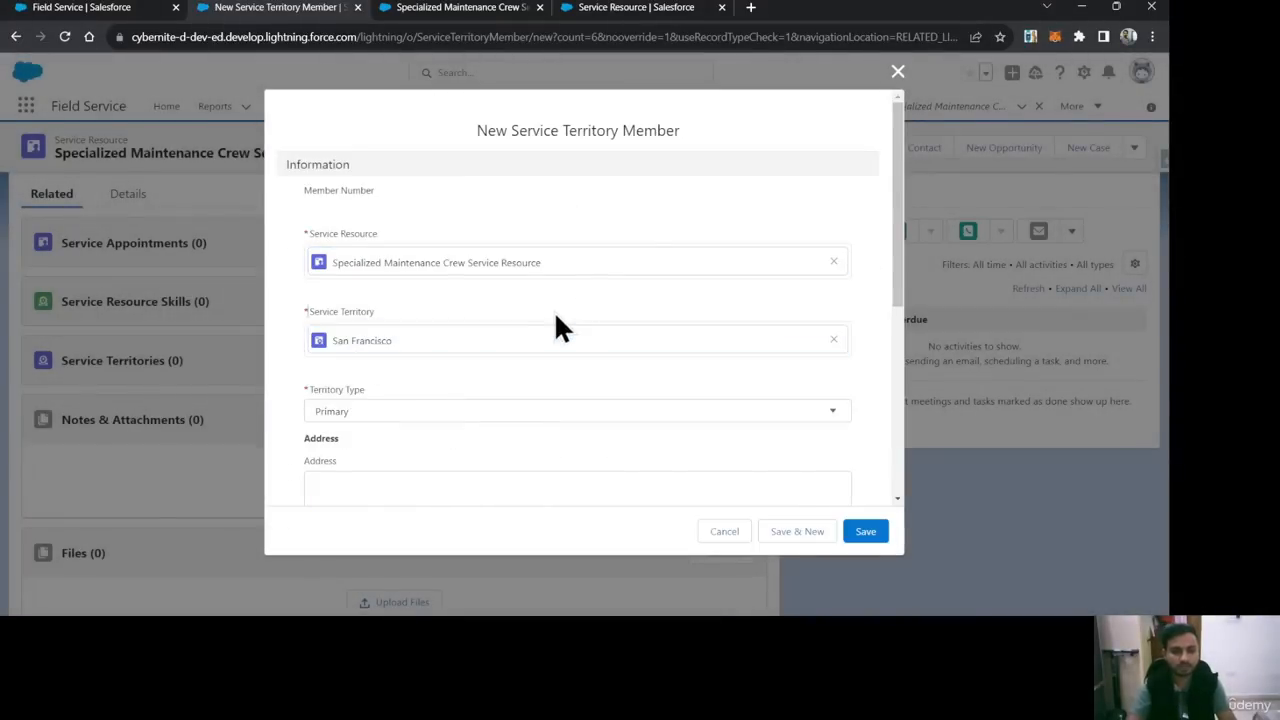
scroll(606, 389, "down", 2)
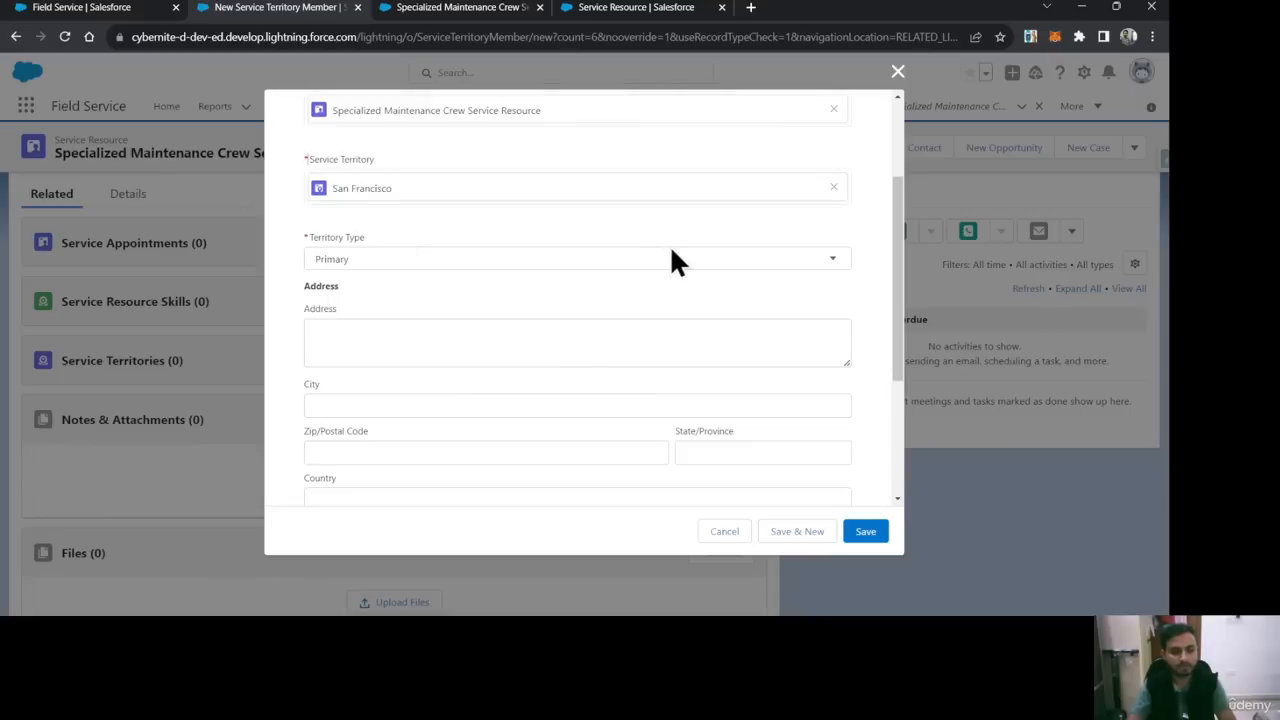
scroll(685, 300, "down", 5)
left_click(865, 531)
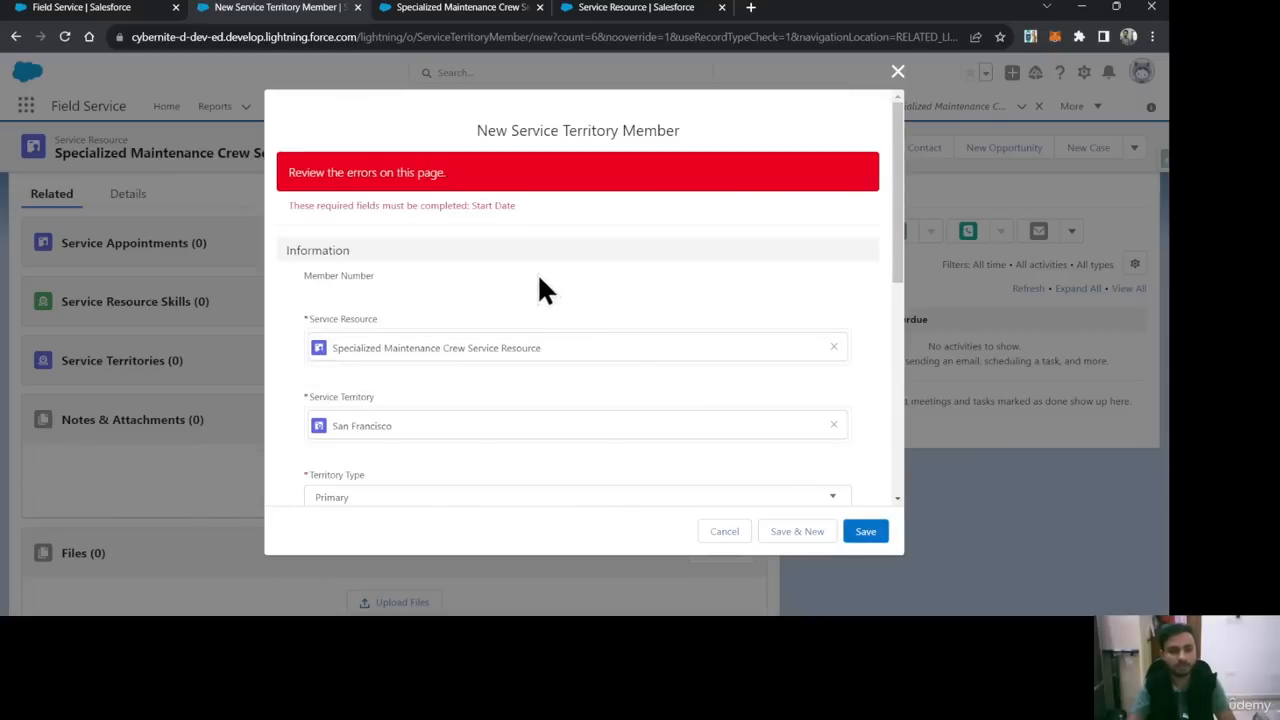
Step: Set the territory membership's start date to 28/09/2023 12:00 PM and end date to 10/11/2023 12:00 PM, and save it
scroll(556, 290, "down", 6)
left_click(338, 447)
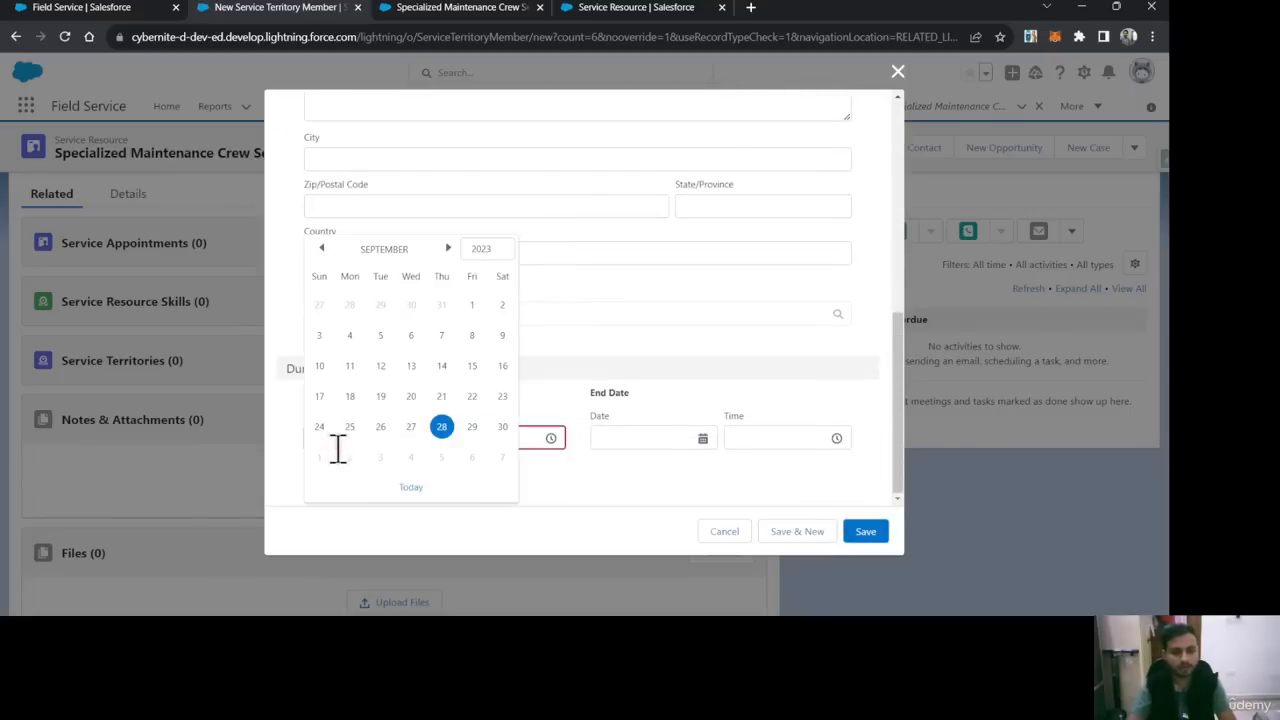
left_click(441, 426)
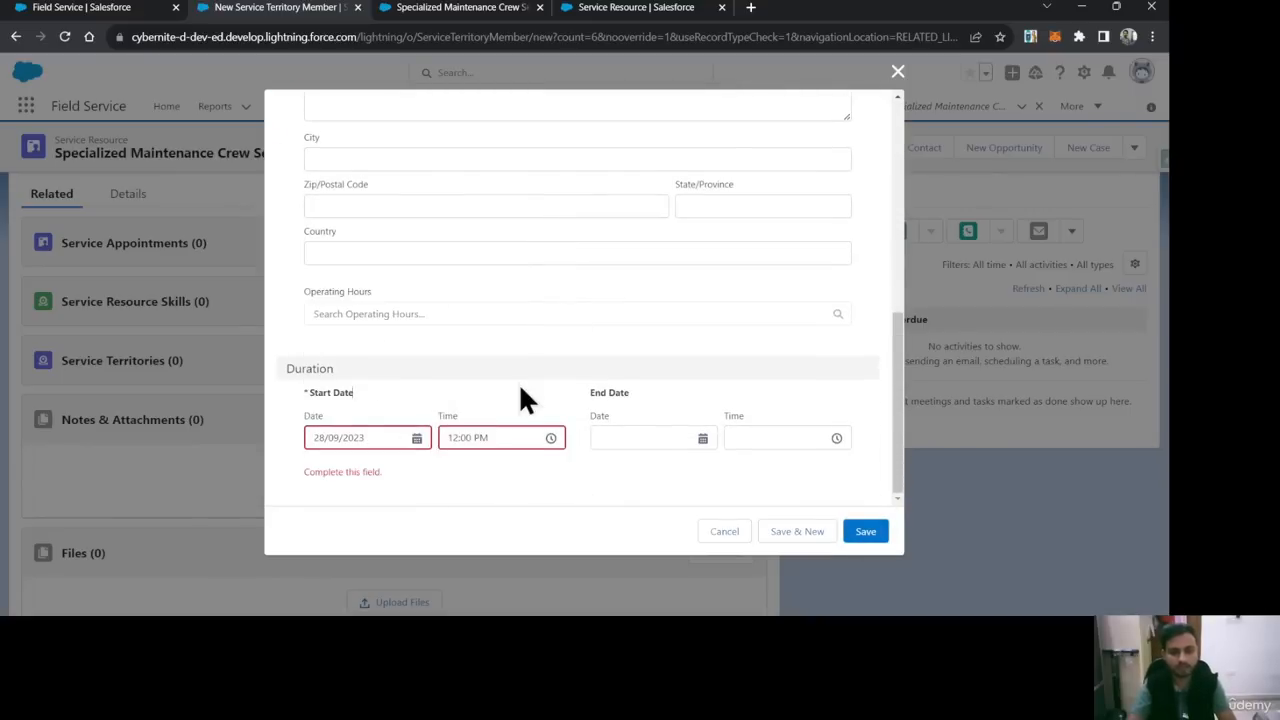
left_click(640, 438)
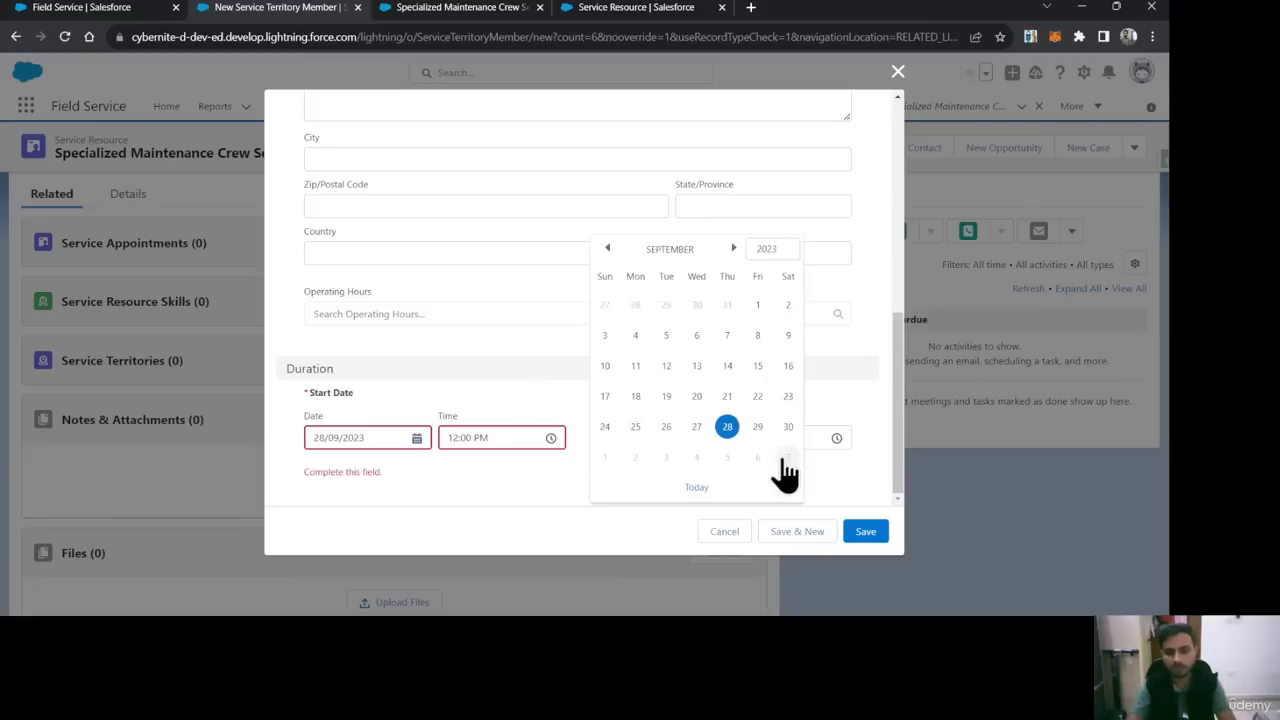
left_click(733, 248)
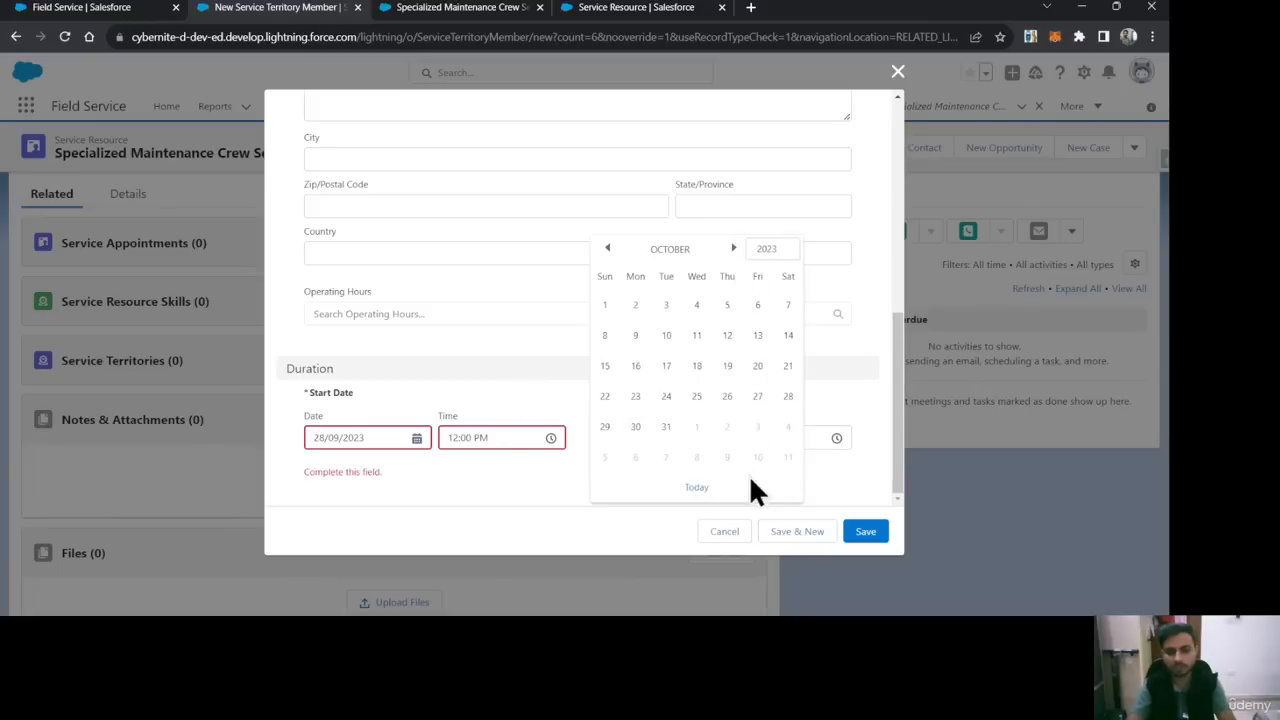
left_click(757, 462)
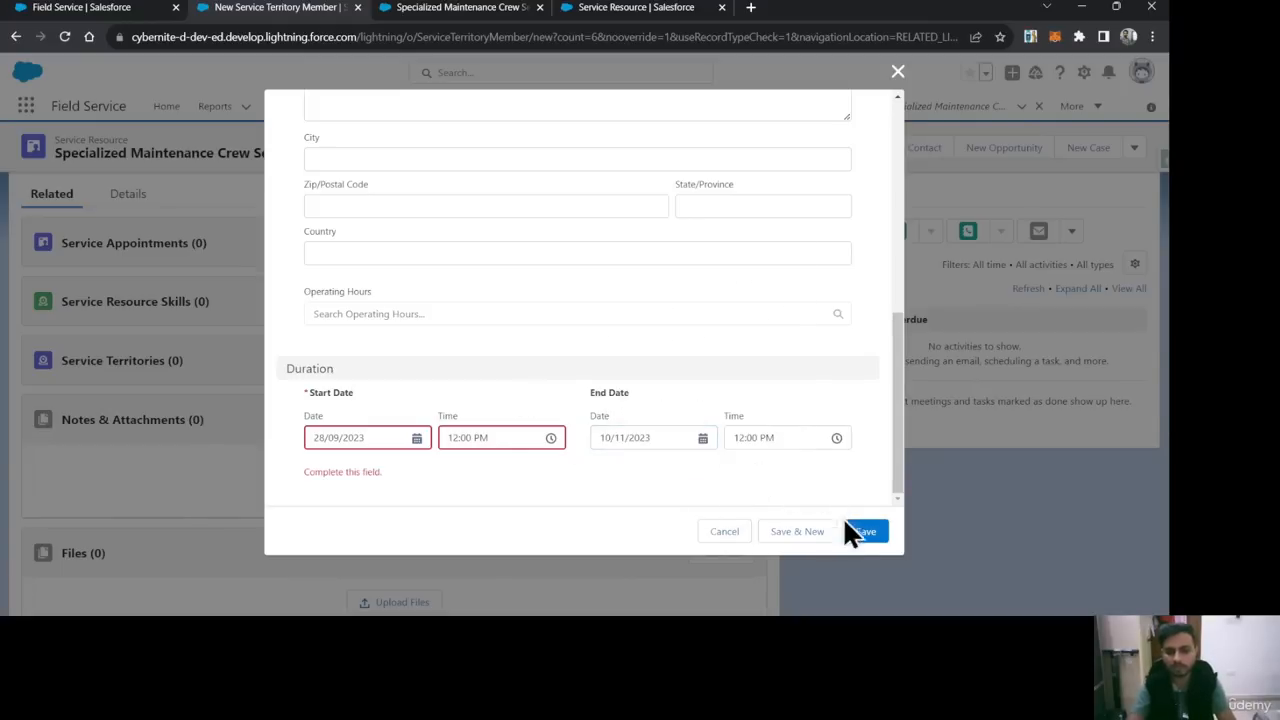
left_click(864, 533)
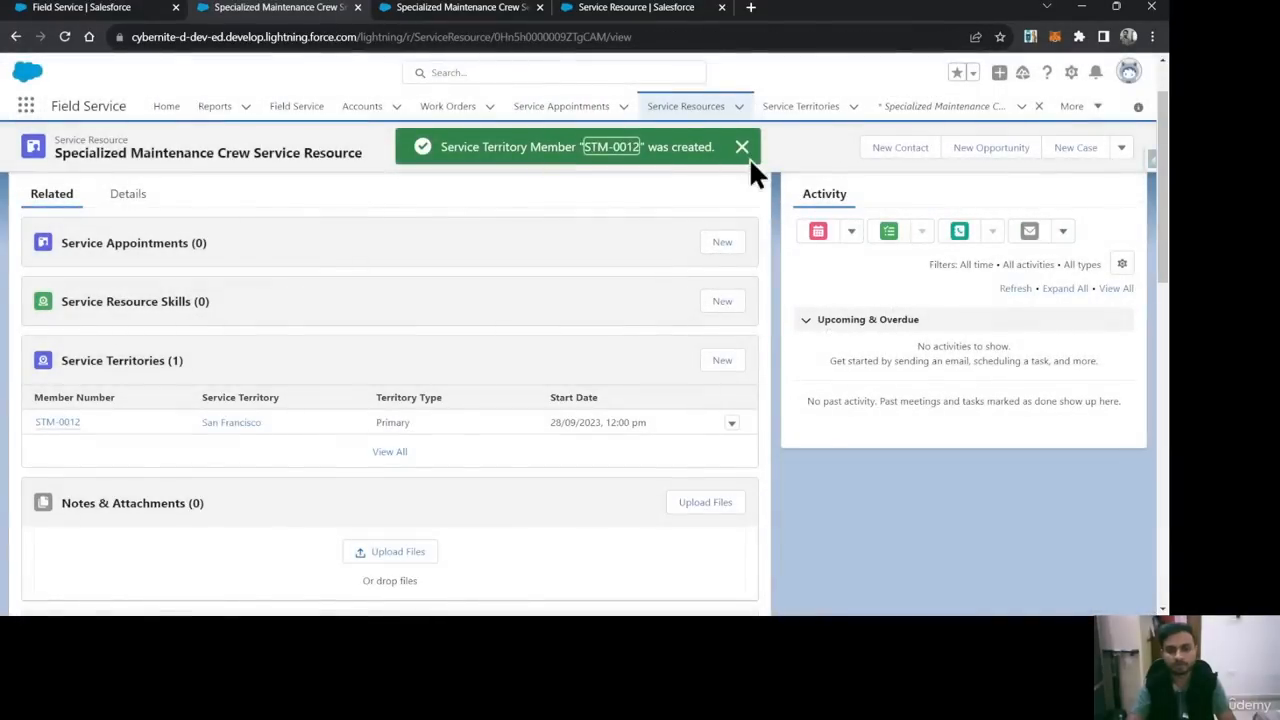
left_click(742, 148)
scroll(440, 380, "up", 2)
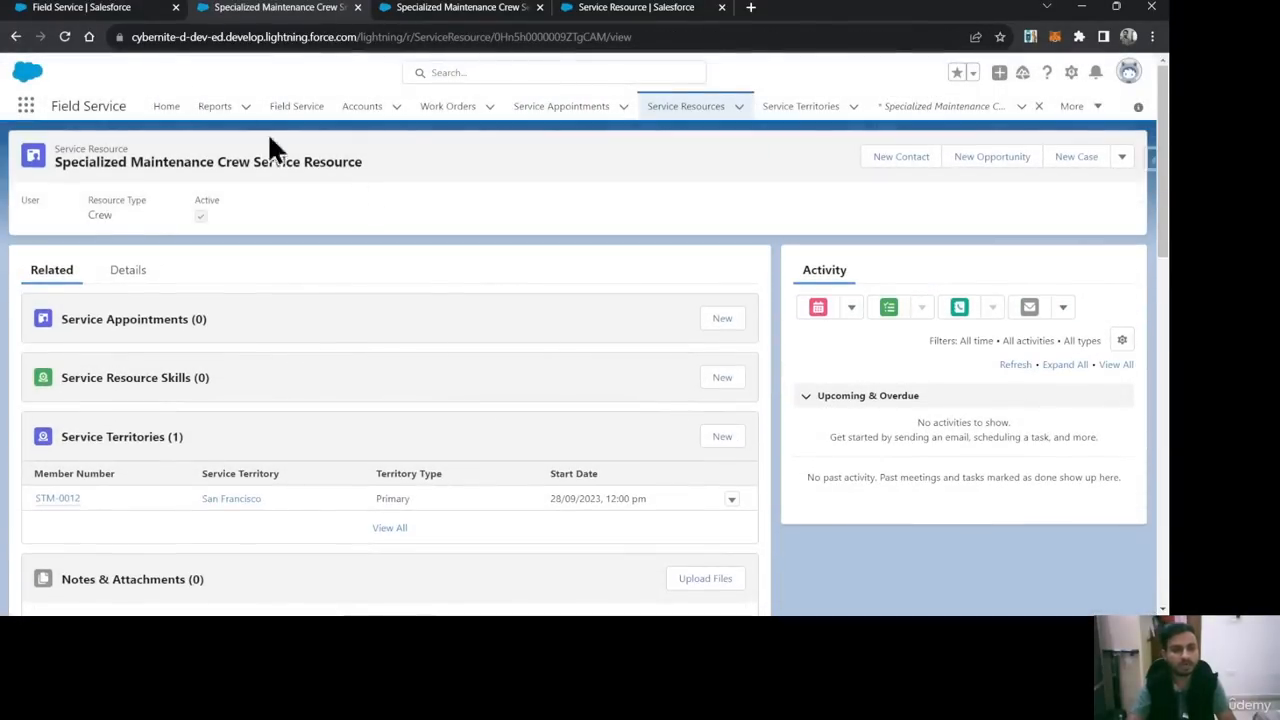
Step: Reload the dispatcher console and filter the Gantt resources to the Crew resource type
left_click(6, 9)
key("F5")
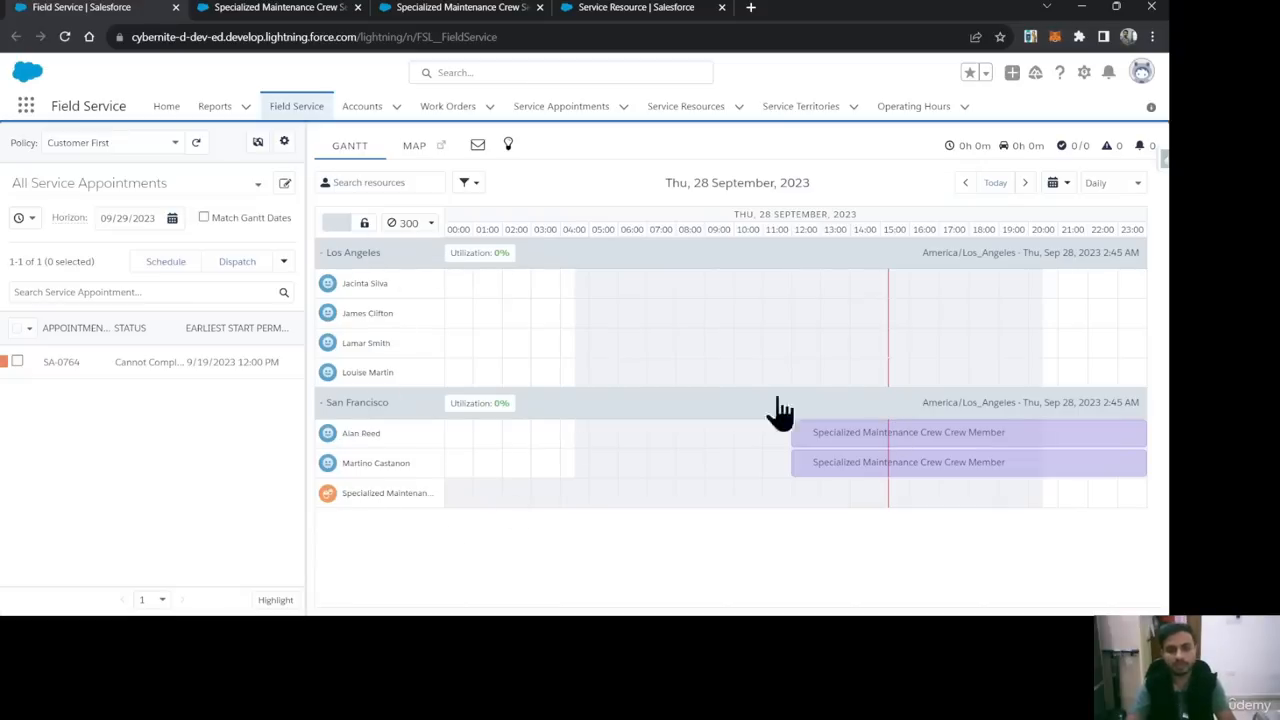
left_click(476, 190)
left_click(525, 213)
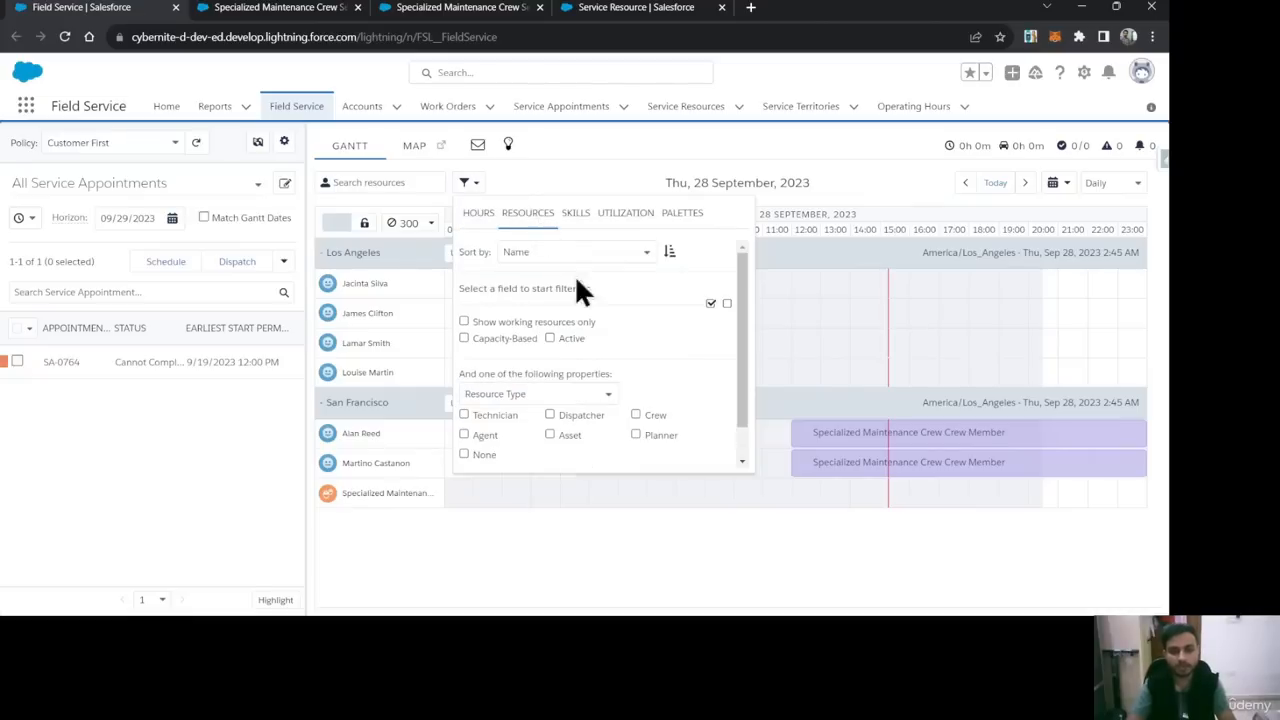
scroll(643, 343, "down", 2)
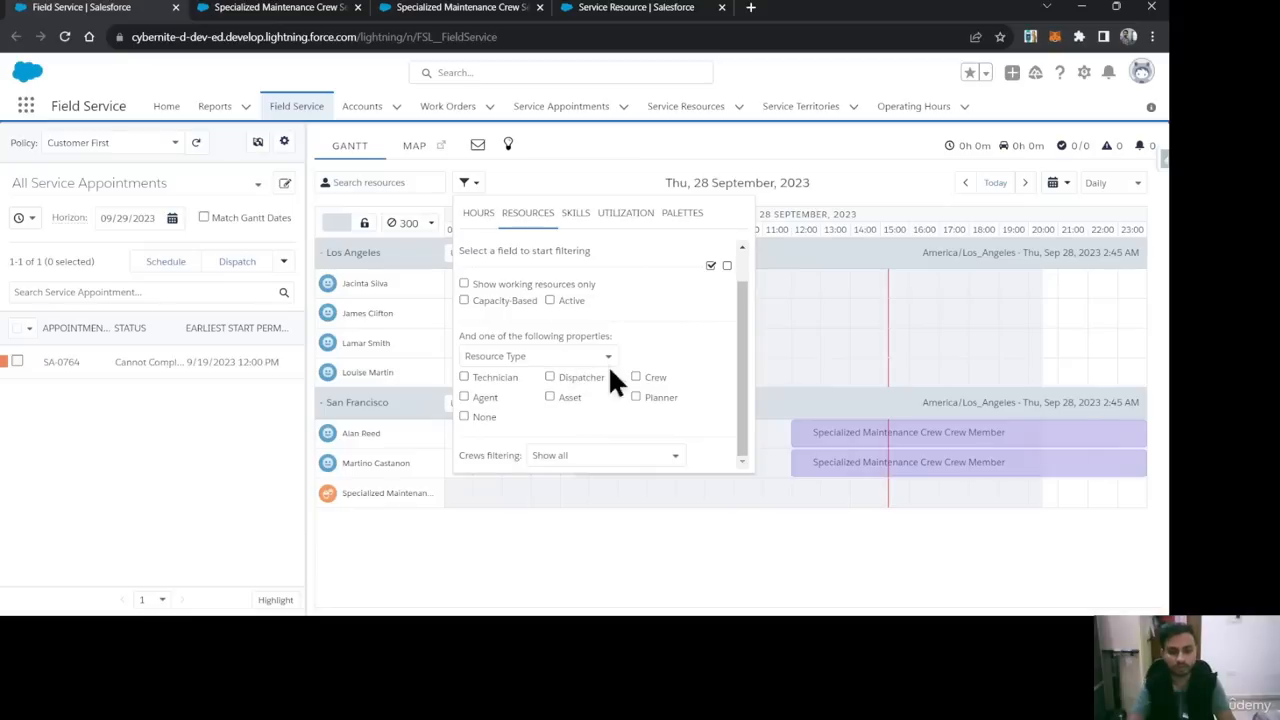
left_click(636, 378)
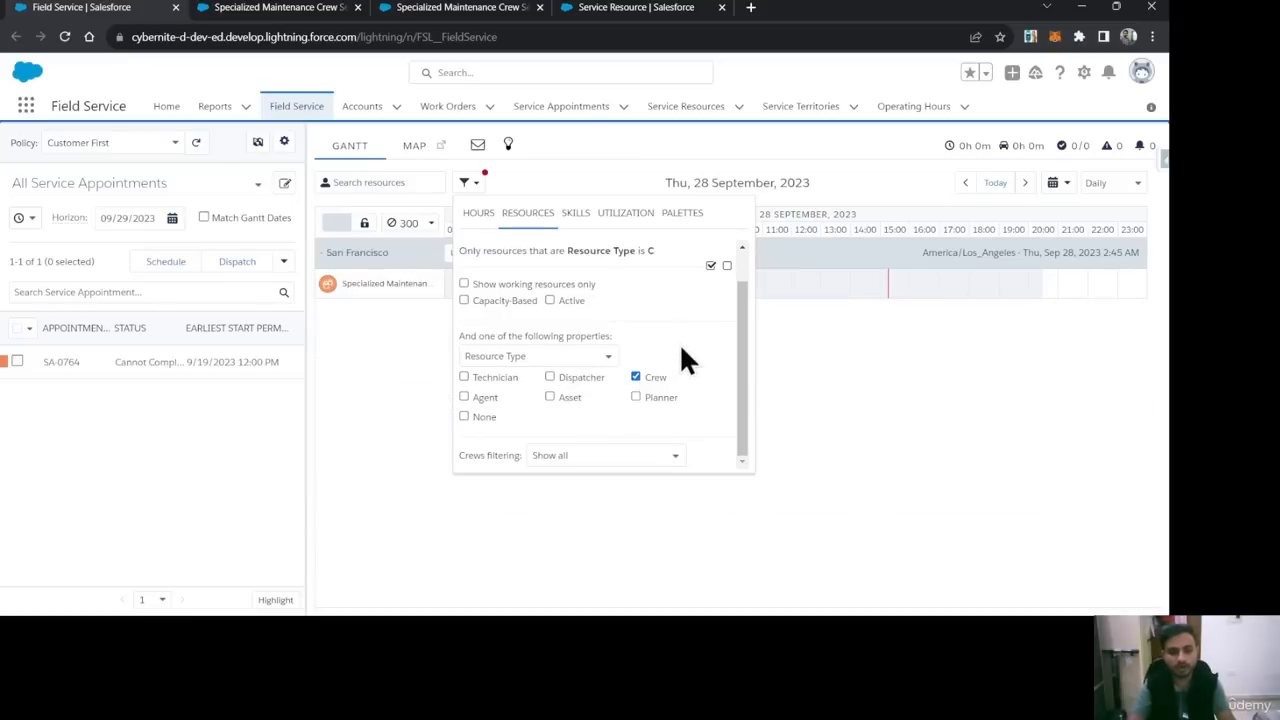
Step: Replace the Gantt's Crew filter with the Technician resource type and view the filtered resources
left_click(464, 182)
left_click(637, 380)
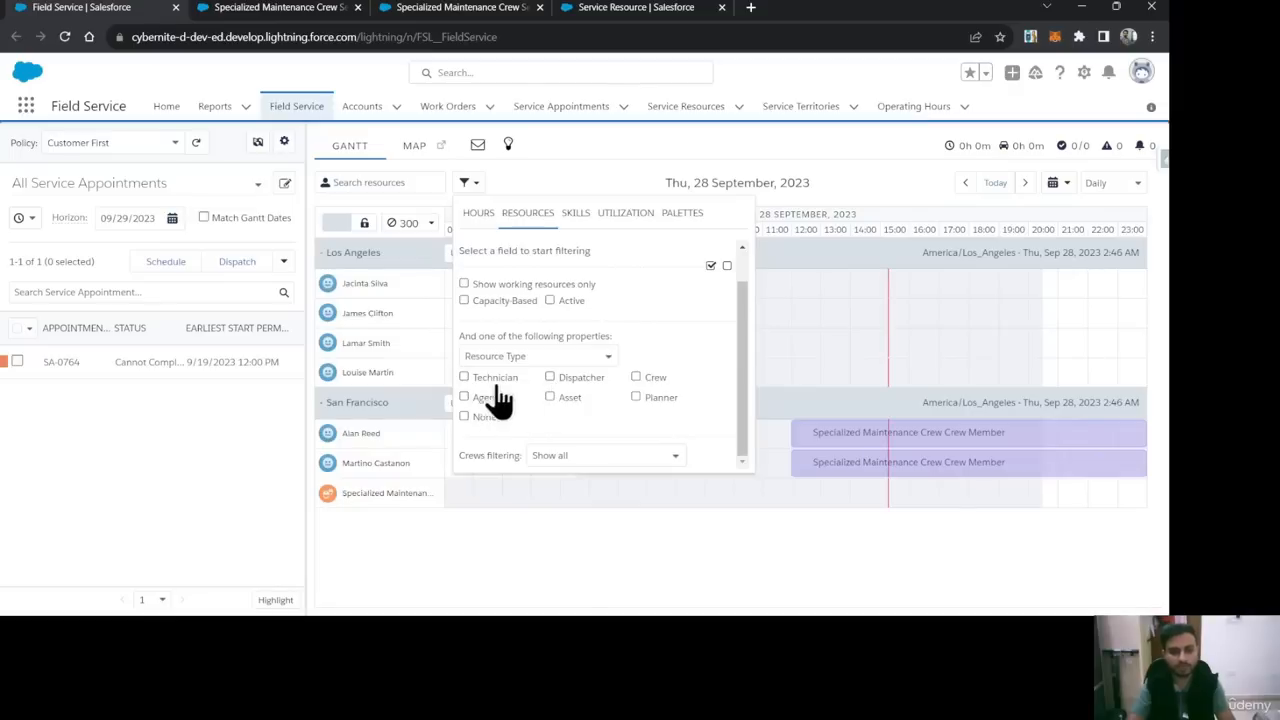
left_click(465, 378)
left_click(714, 150)
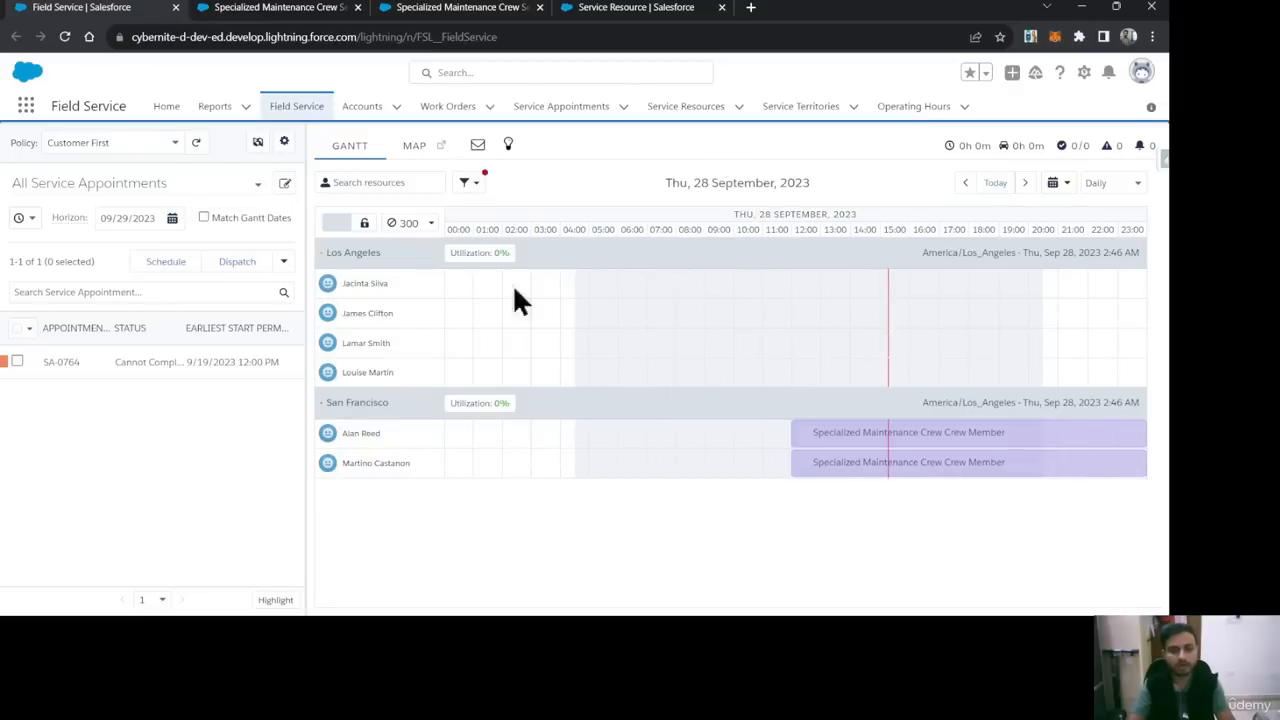
Step: Remove the Technician filter from the Gantt so that all resource types are included again
left_click(474, 182)
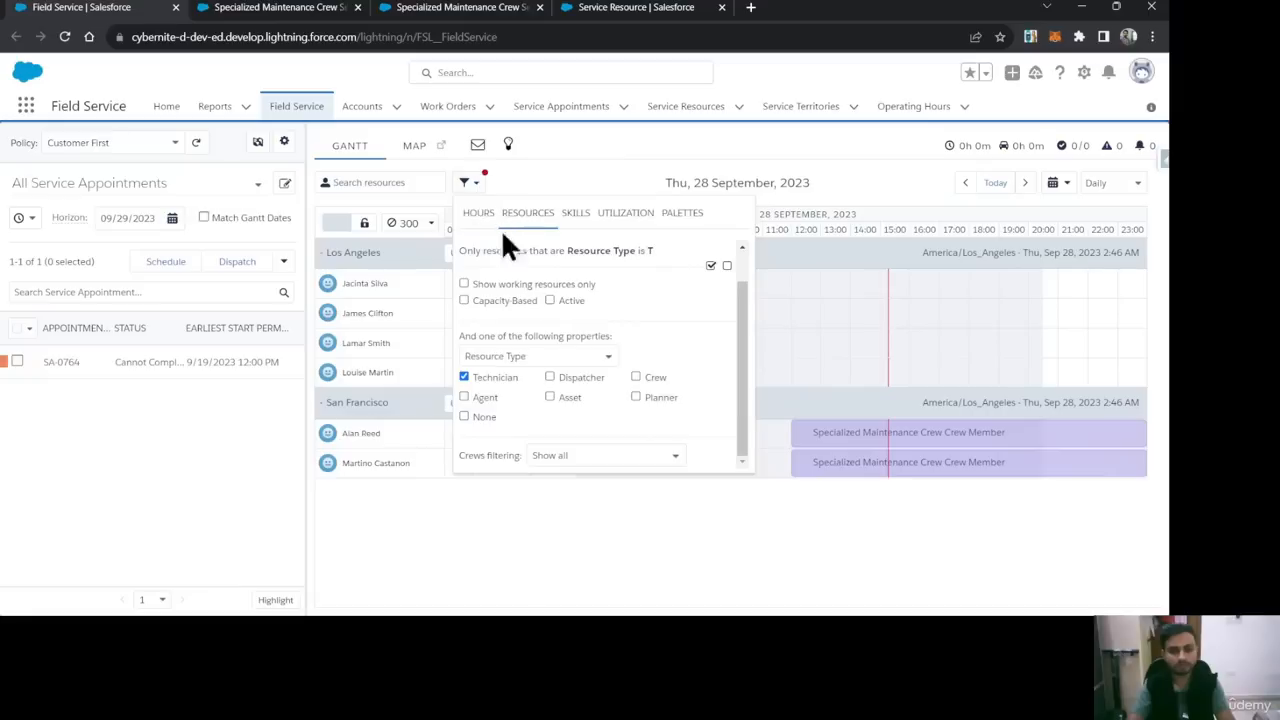
left_click(464, 377)
left_click(609, 157)
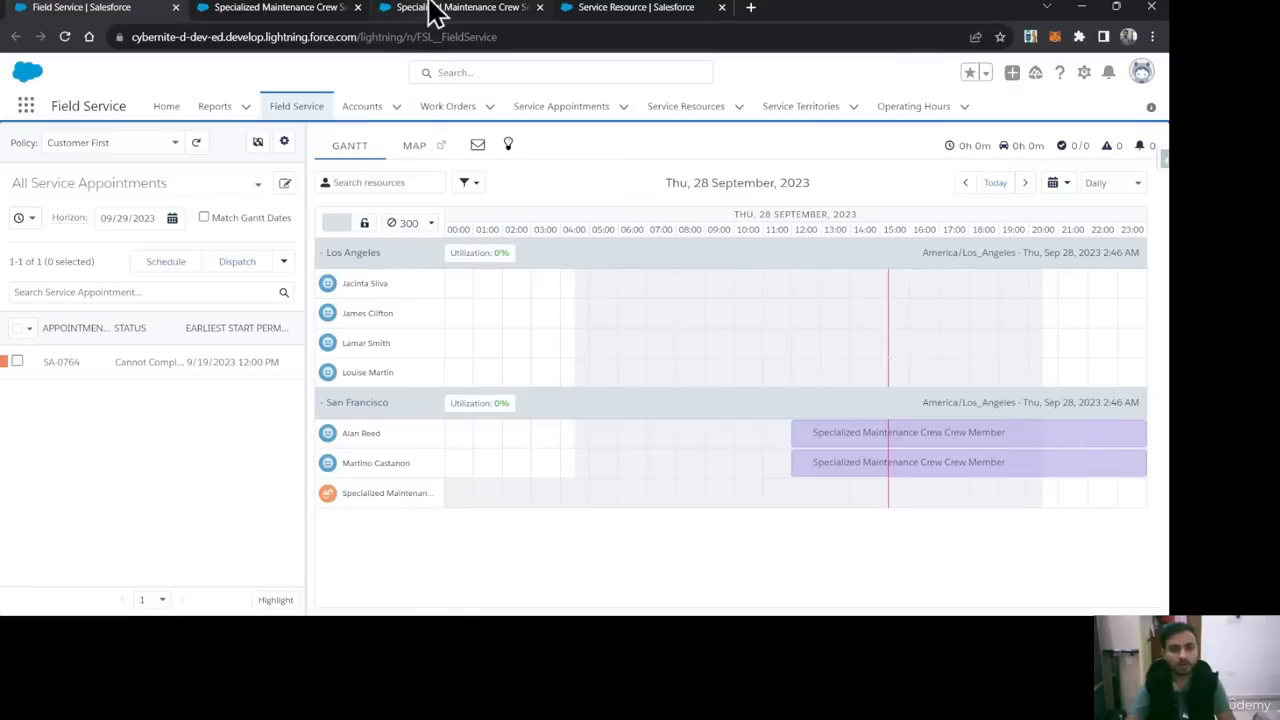
Step: Reopen the San Francisco installation work order and look up its newly created service appointment among the related records
left_click(435, 9)
left_click(615, 10)
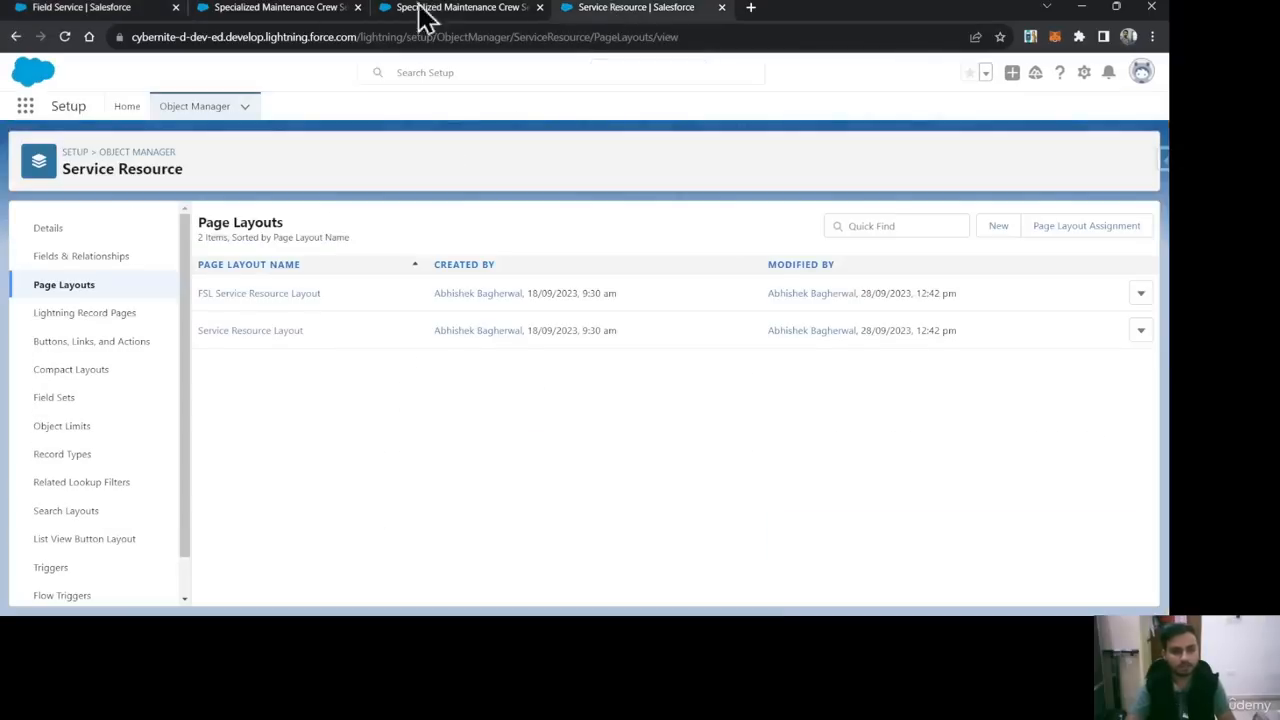
left_click(290, 12)
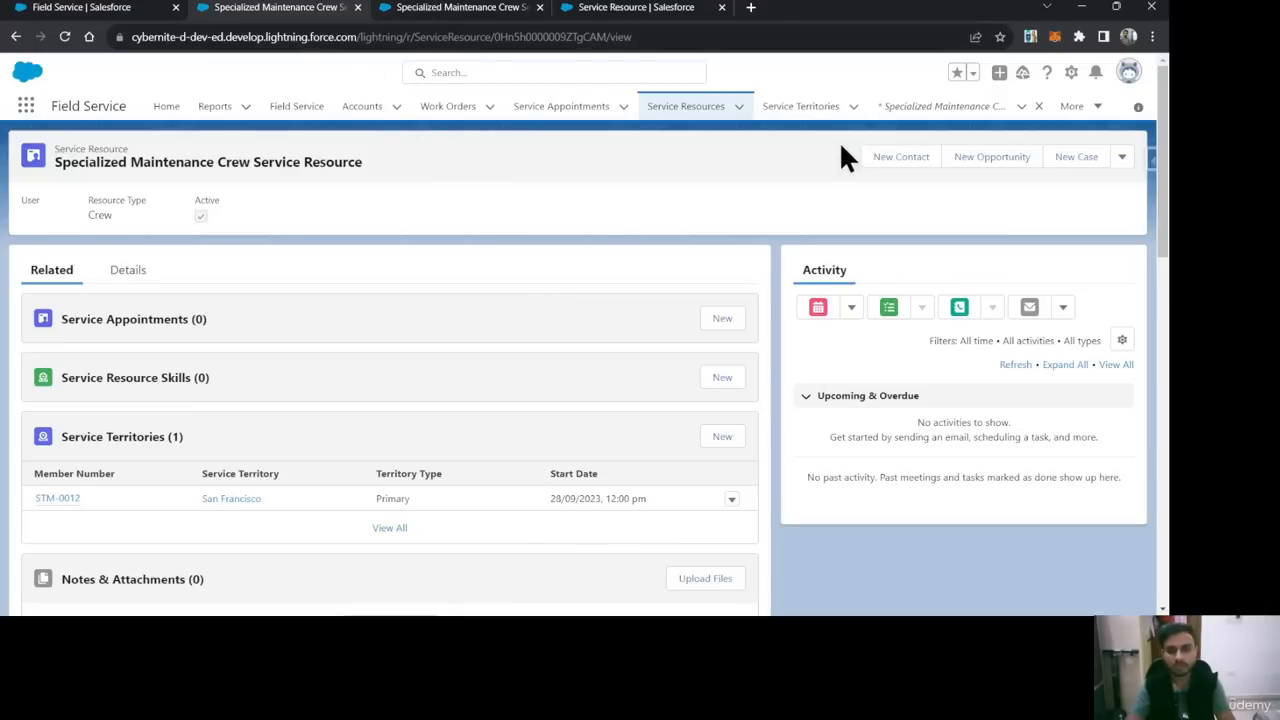
left_click(445, 110)
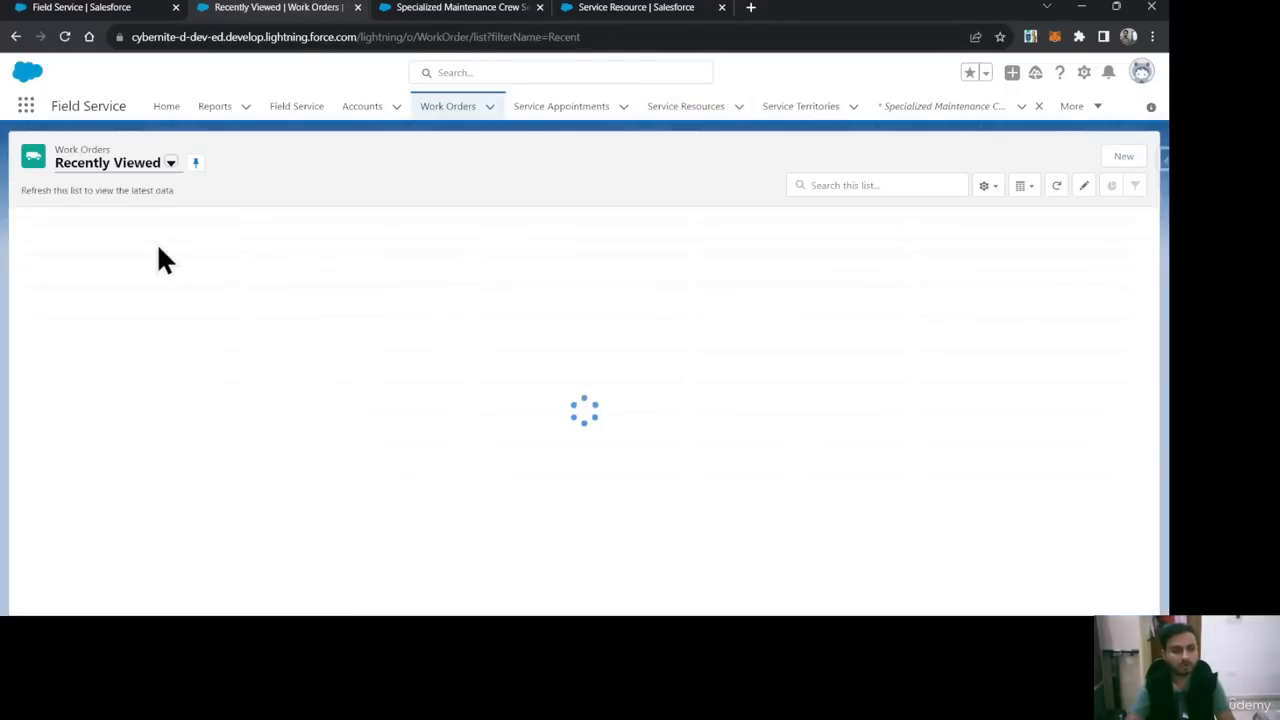
left_click(106, 245)
left_click(123, 274)
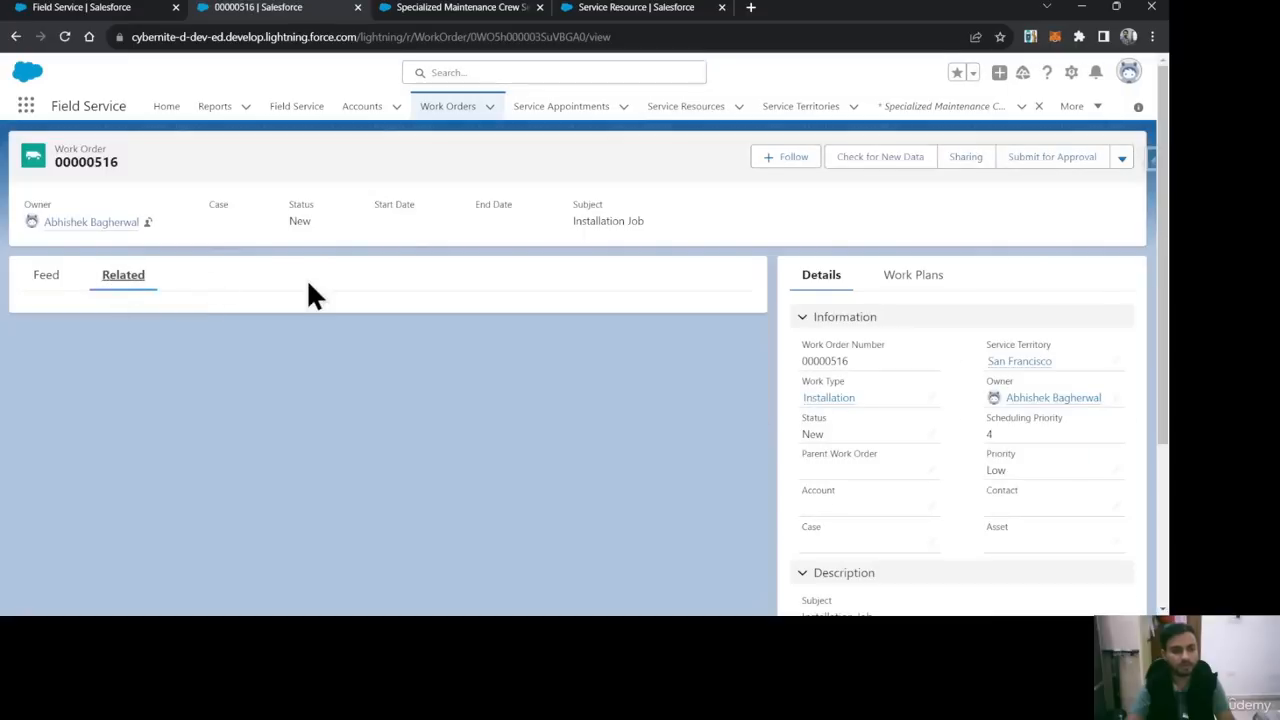
scroll(166, 432, "down", 1)
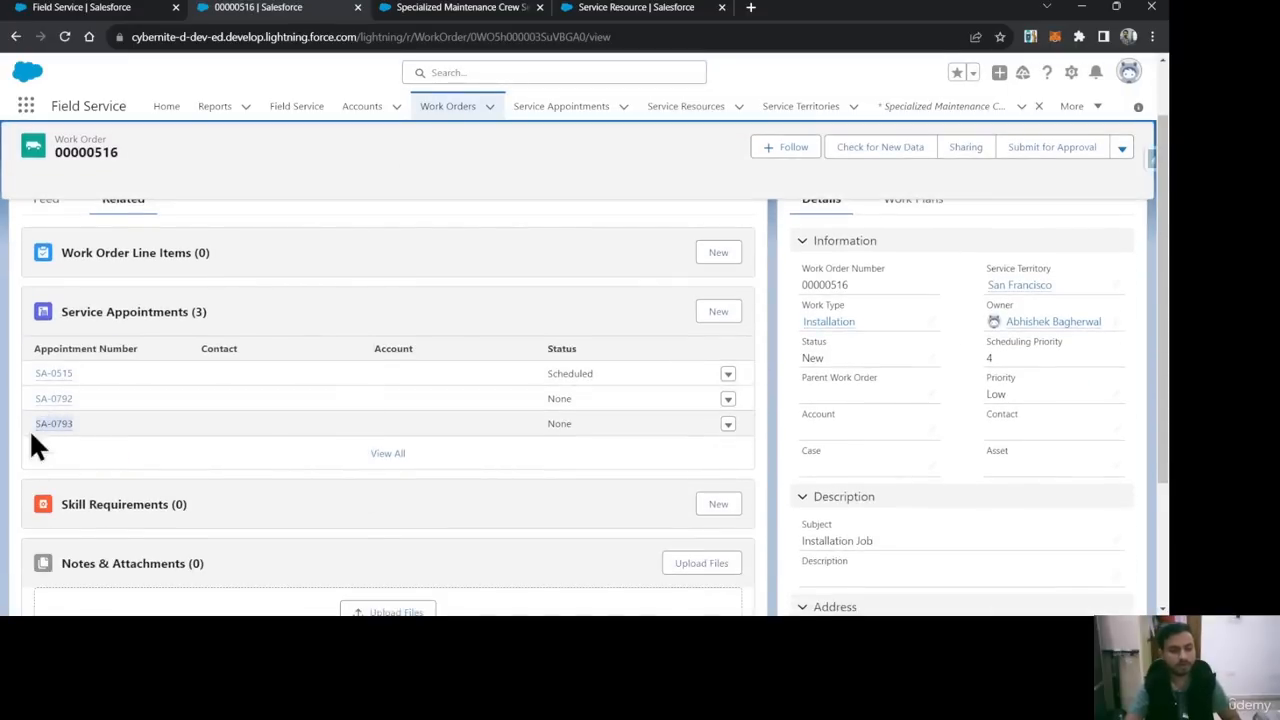
Step: Search all records in the dispatcher console for service appointment SA-0793 and expand its details
left_click(122, 9)
left_click(71, 291)
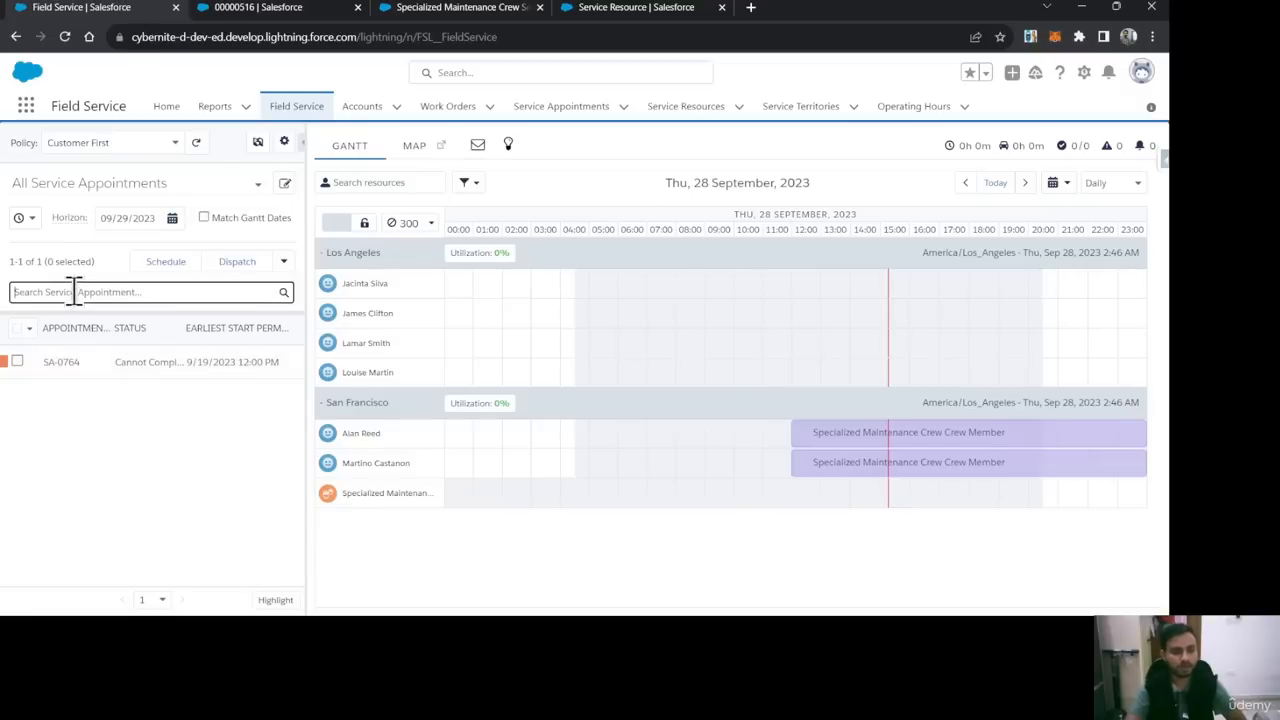
type("SA-0793")
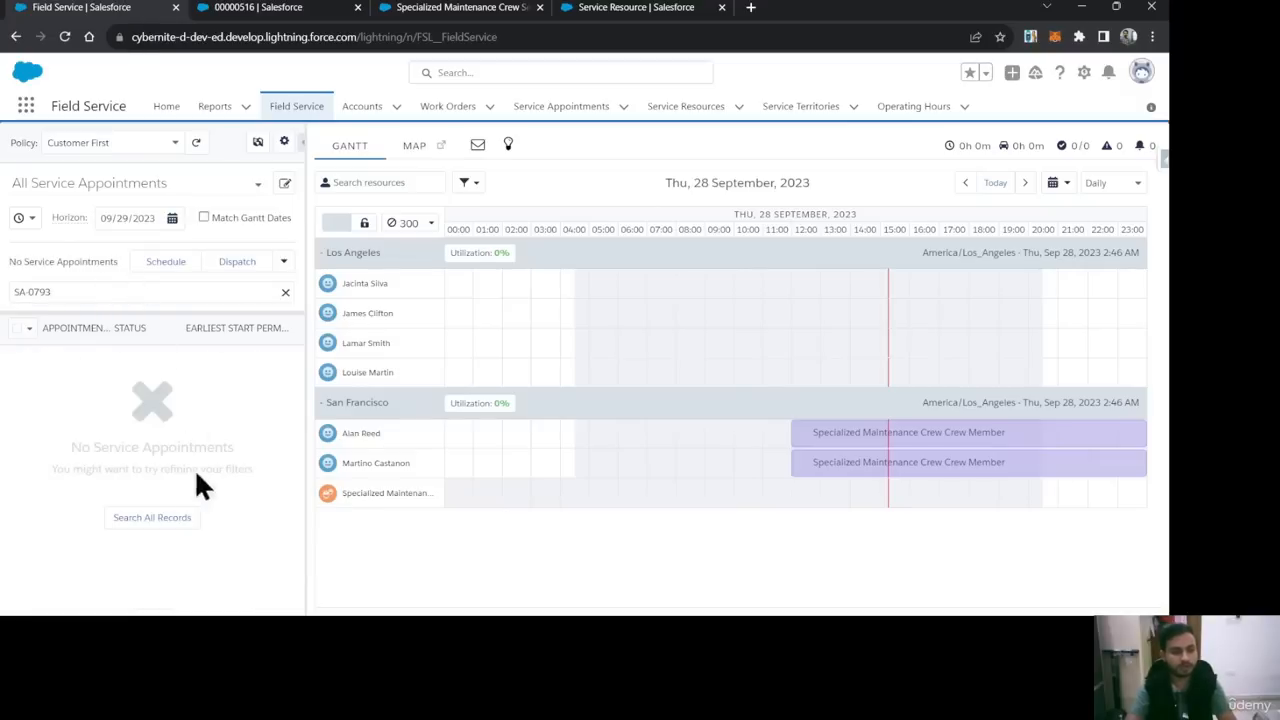
left_click(152, 518)
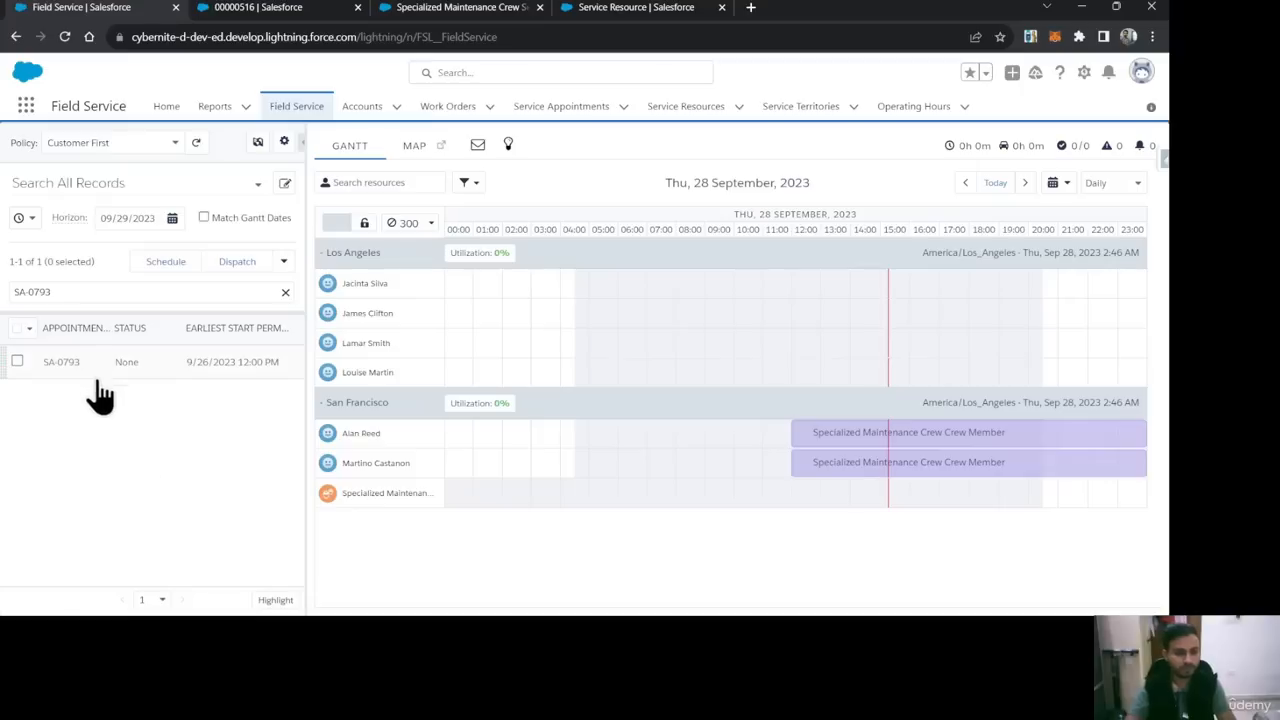
left_click(95, 362)
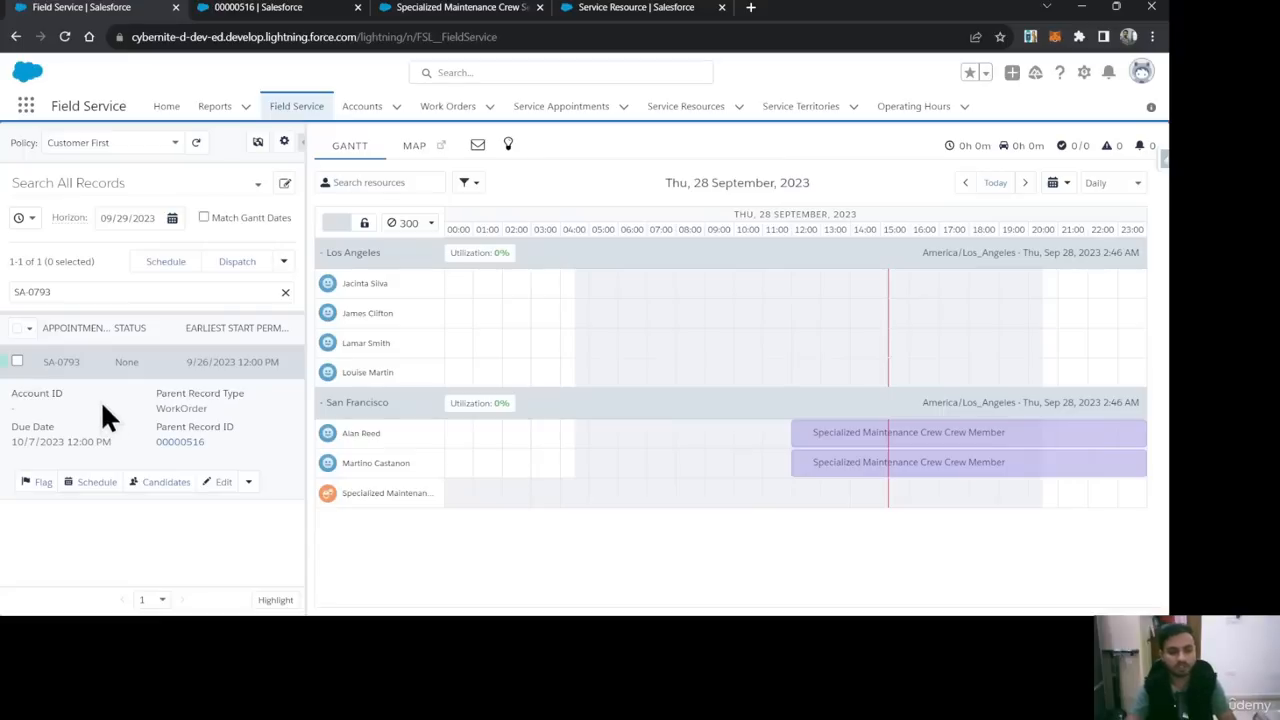
Step: Get the candidates for SA-0793 and review the time slots offered for the Specialized Maintenance Crew Service Resource
left_click(150, 490)
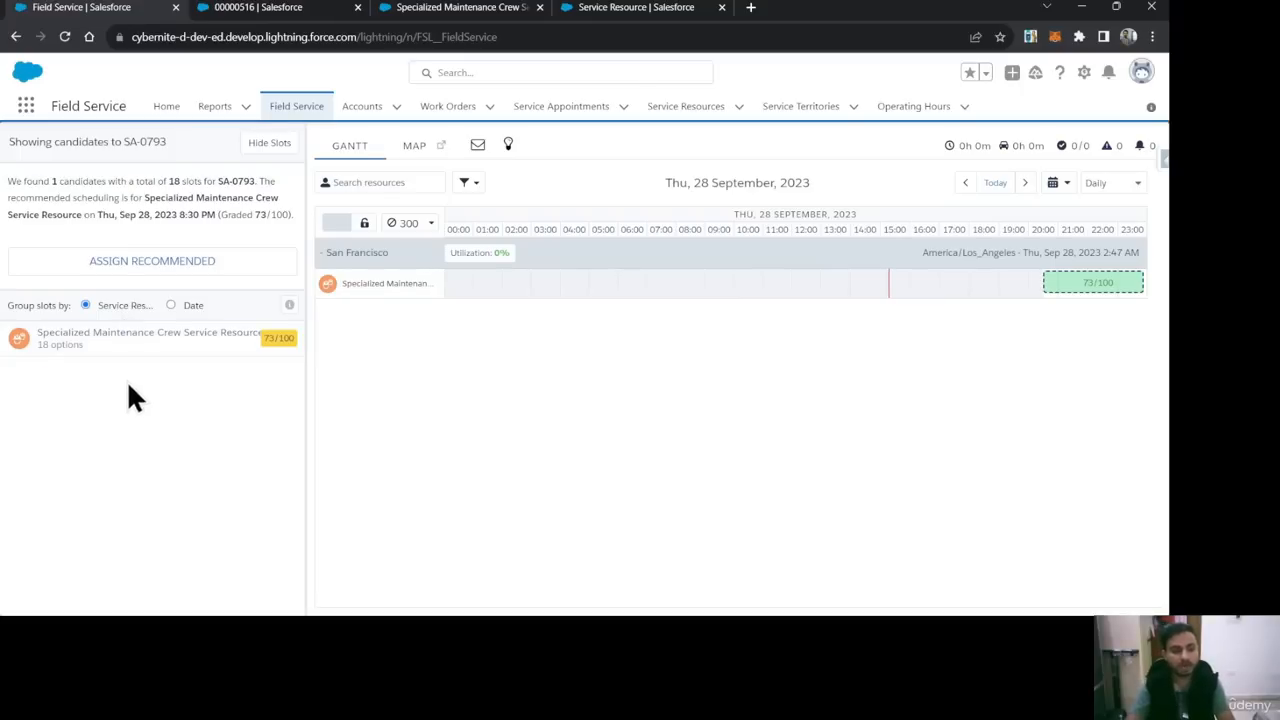
left_click(115, 343)
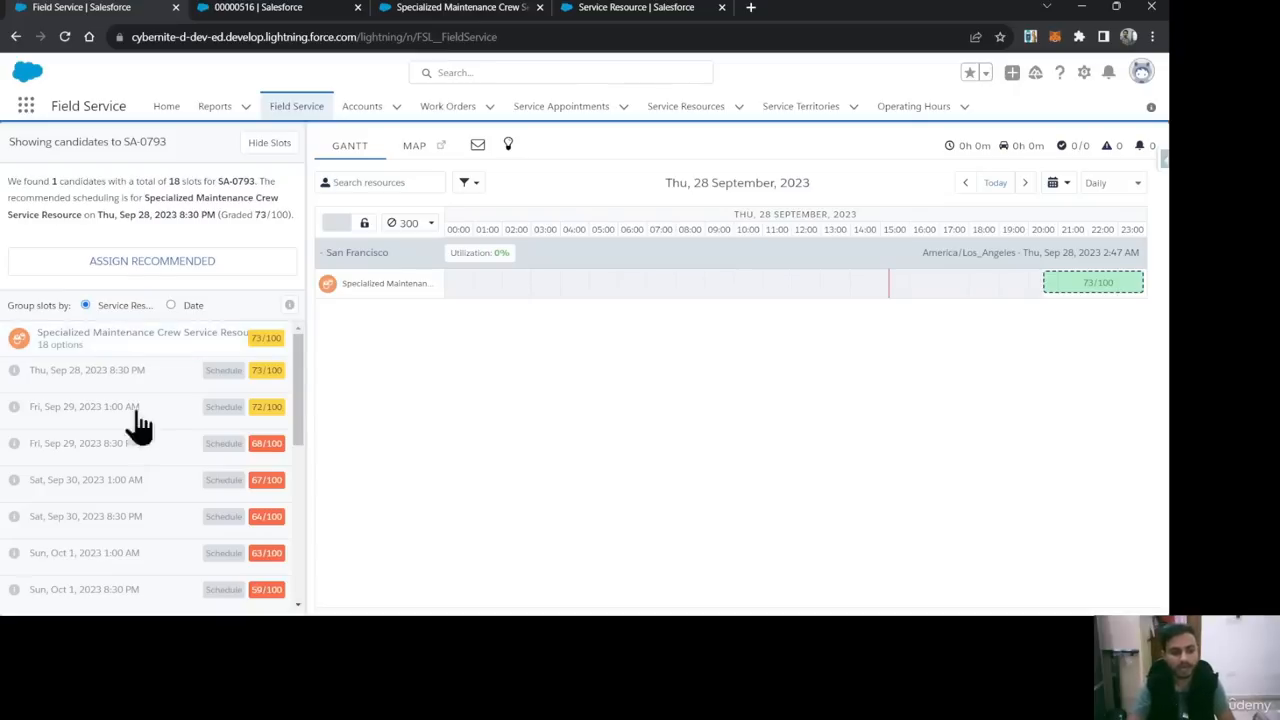
scroll(195, 480, "down", 3)
scroll(197, 462, "down", 3)
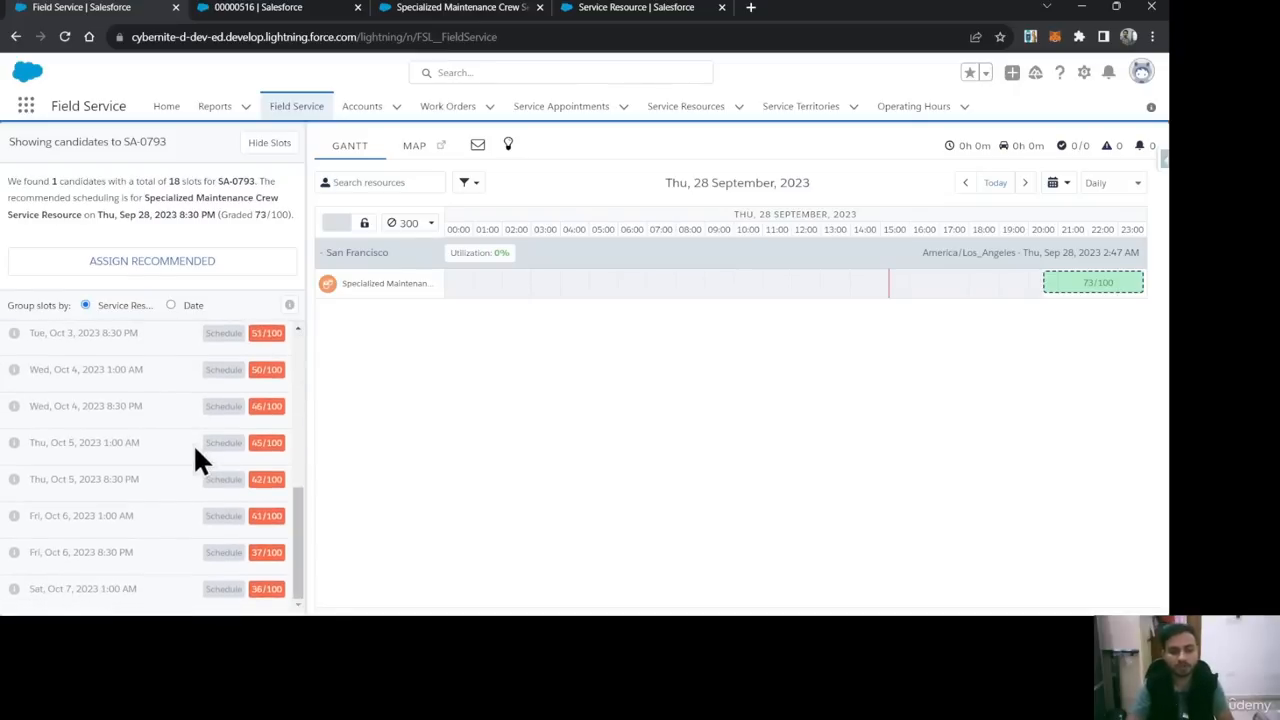
scroll(197, 460, "up", 6)
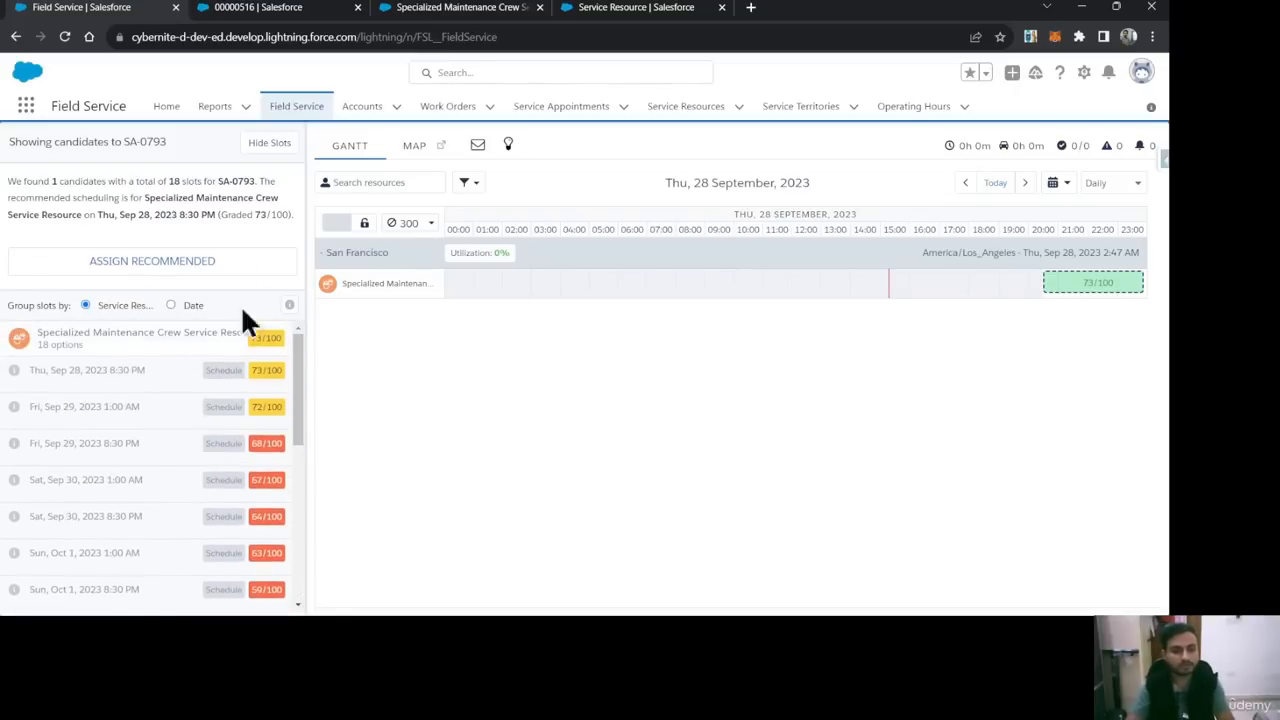
left_click(270, 145)
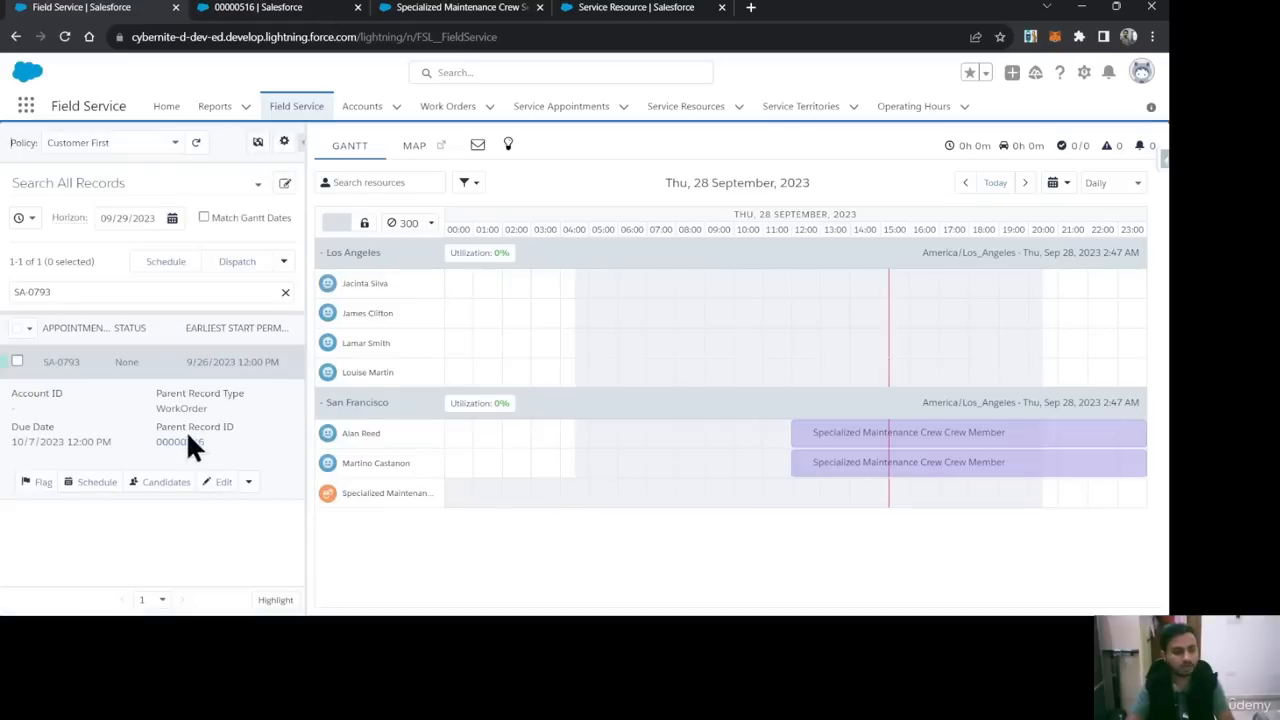
Step: Bring up the appointment's candidates again and compare the dates and grades of the crew's slots with the recommended assignment
left_click(136, 482)
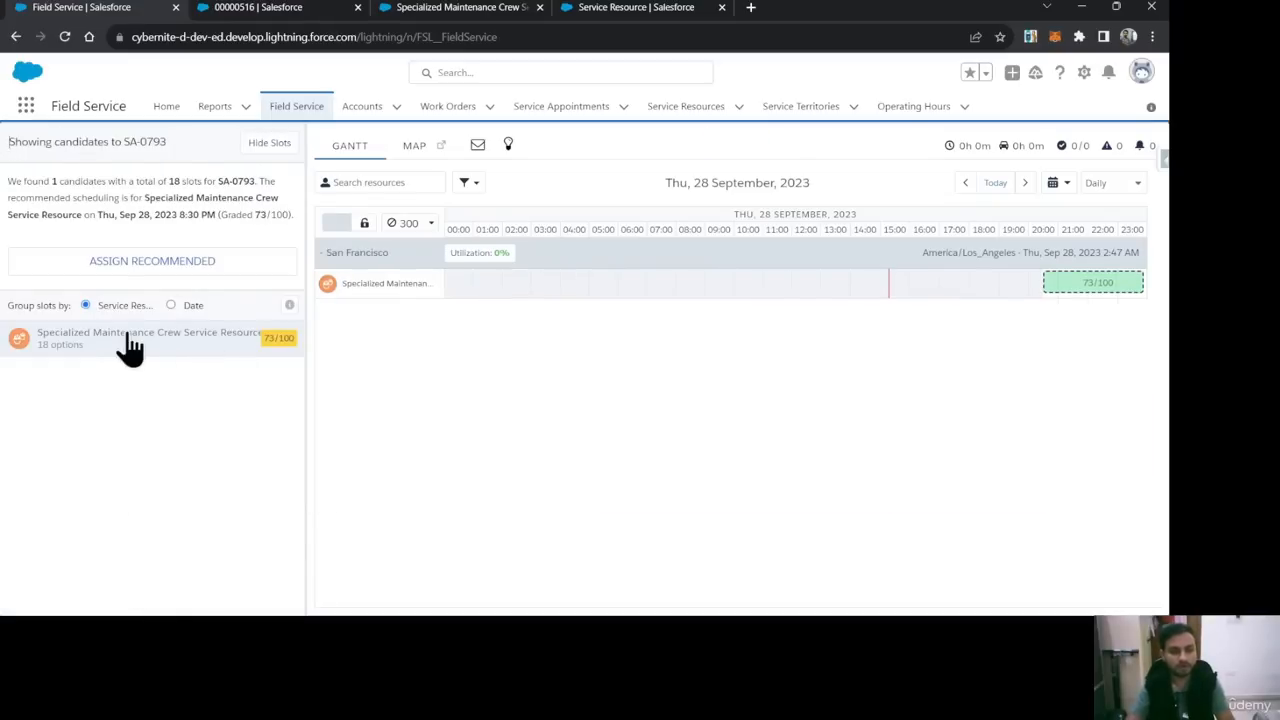
left_click(128, 345)
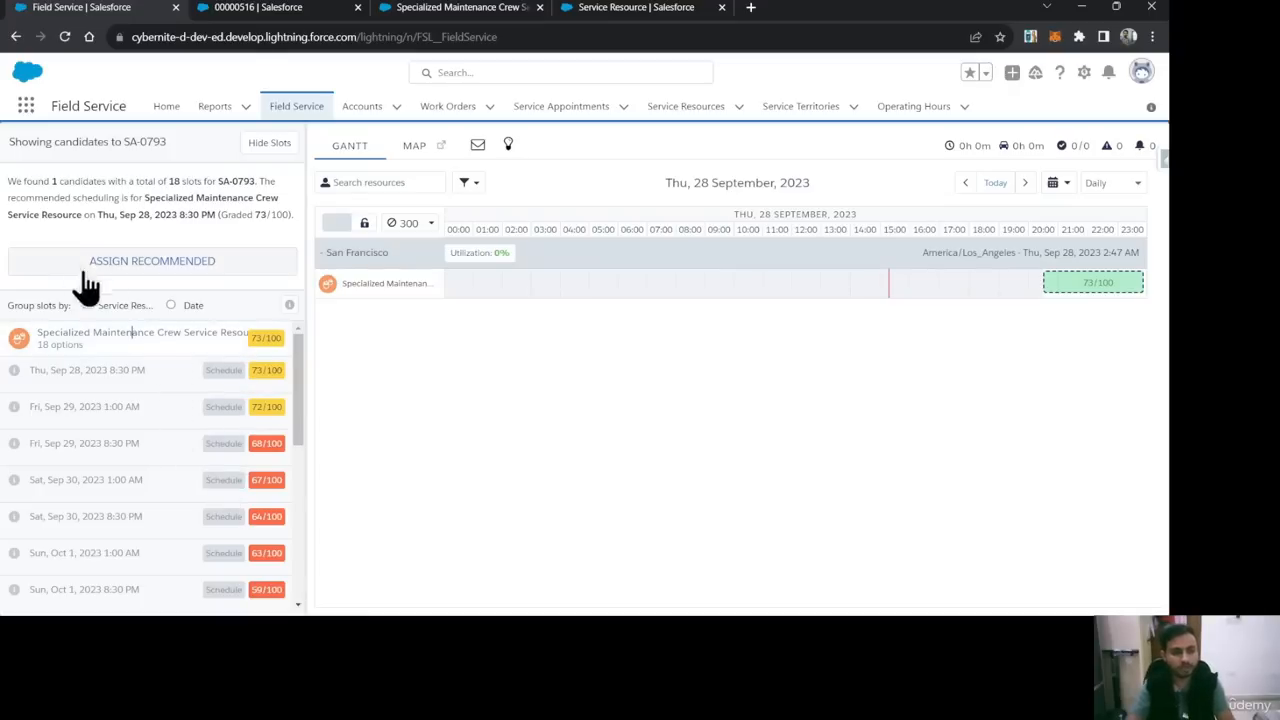
scroll(178, 435, "down", 1)
scroll(176, 435, "up", 1)
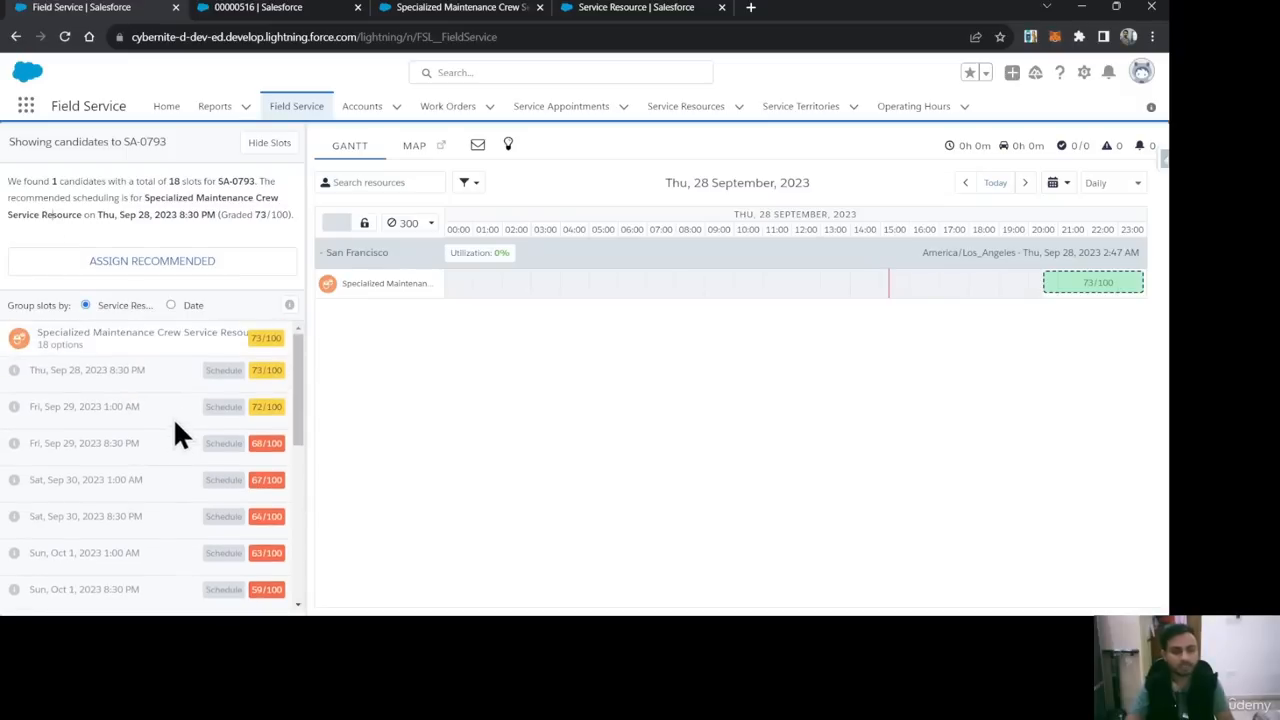
left_click(268, 144)
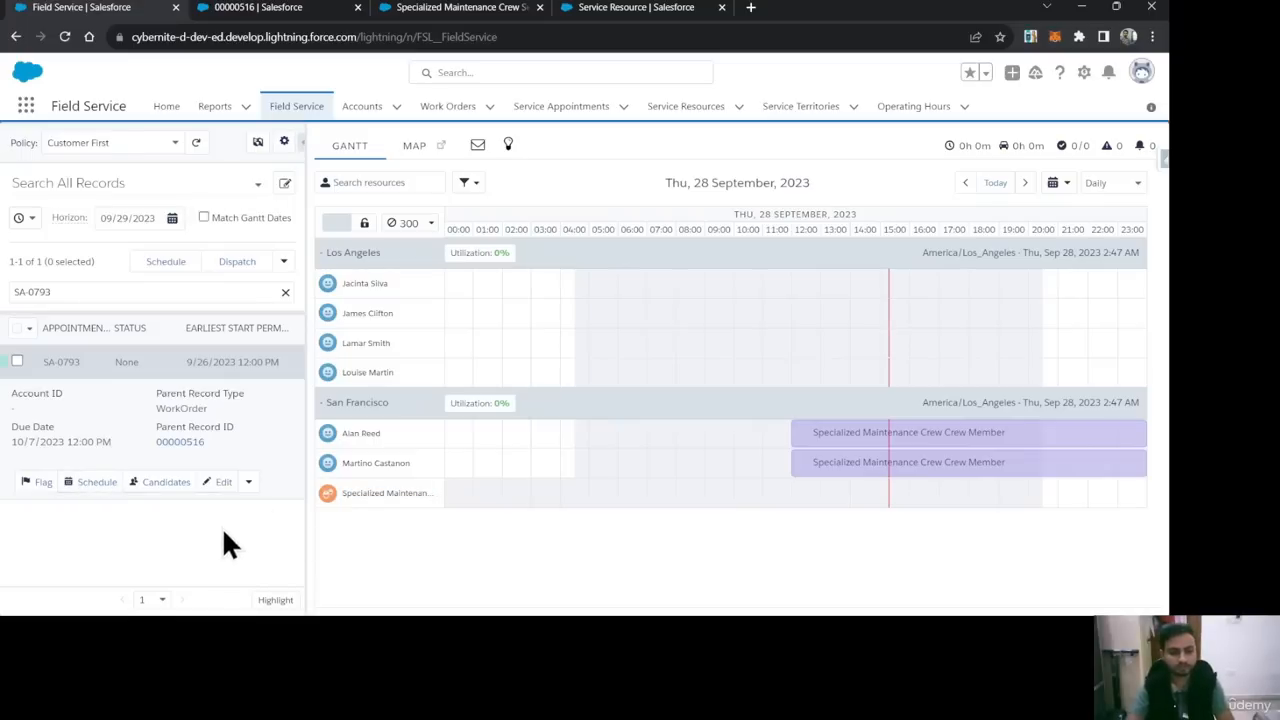
left_click(162, 483)
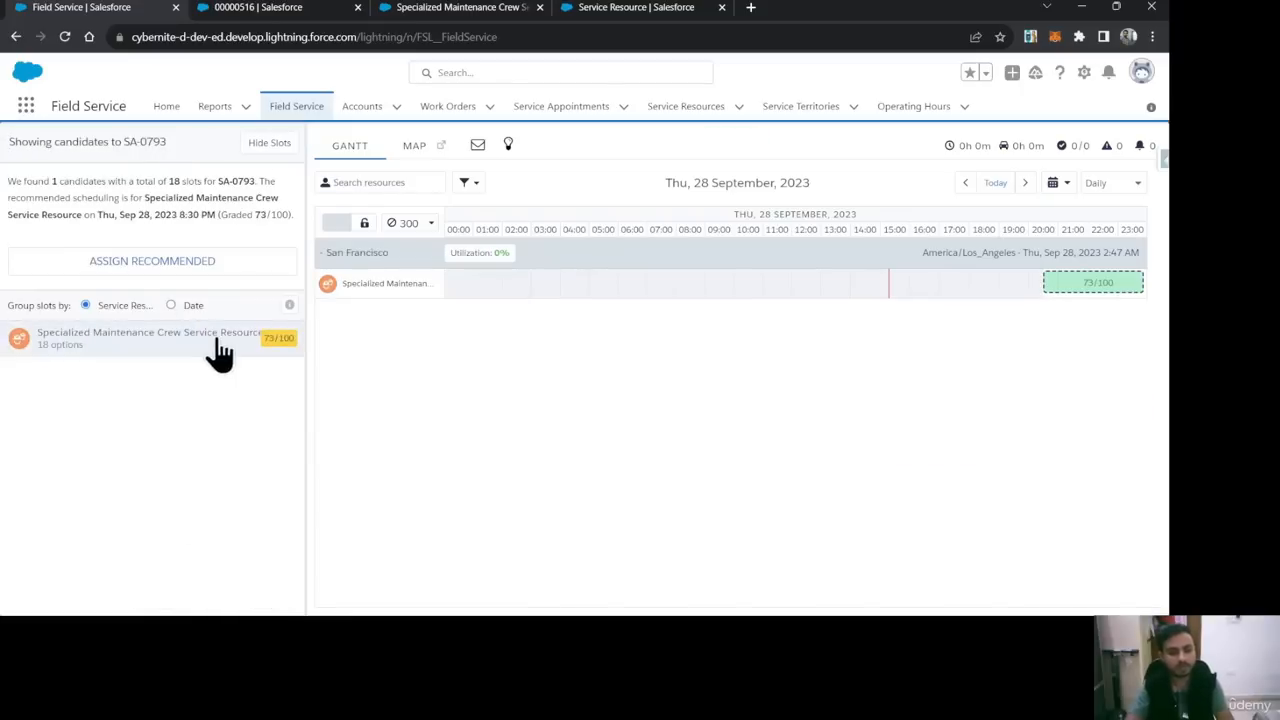
left_click(214, 343)
scroll(223, 380, "down", 1)
scroll(200, 420, "up", 2)
scroll(207, 449, "down", 5)
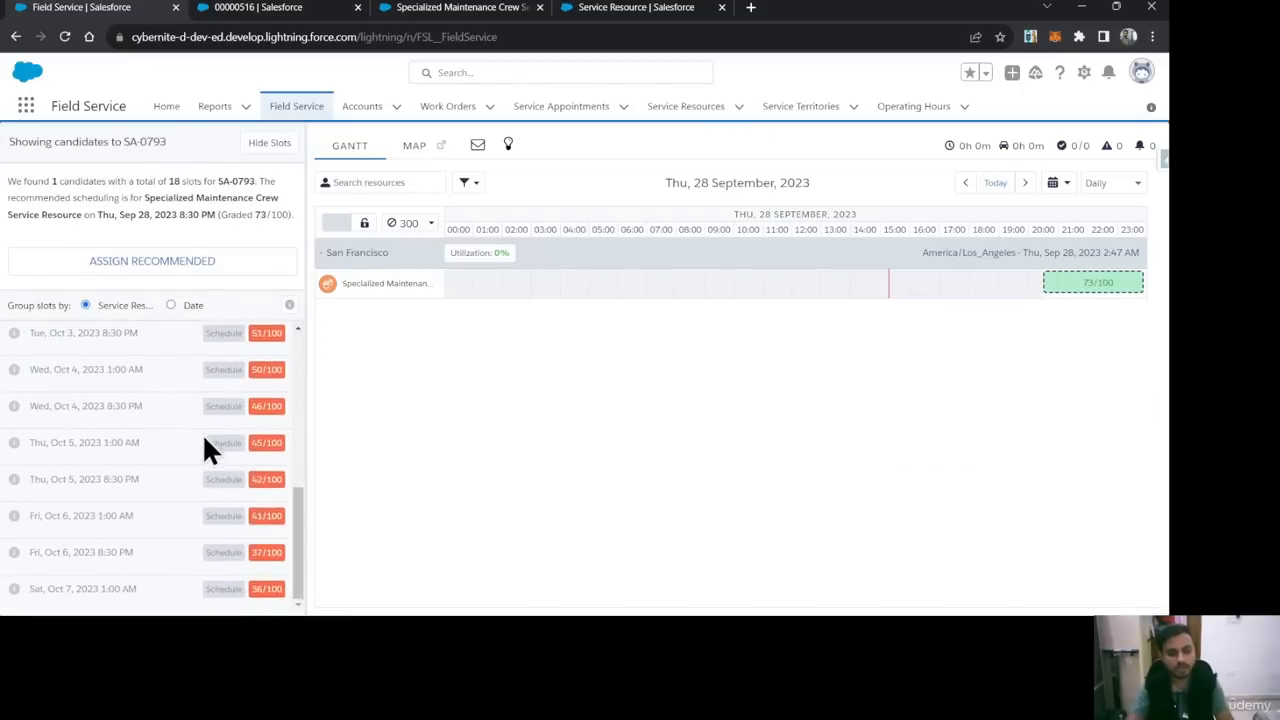
scroll(195, 450, "up", 6)
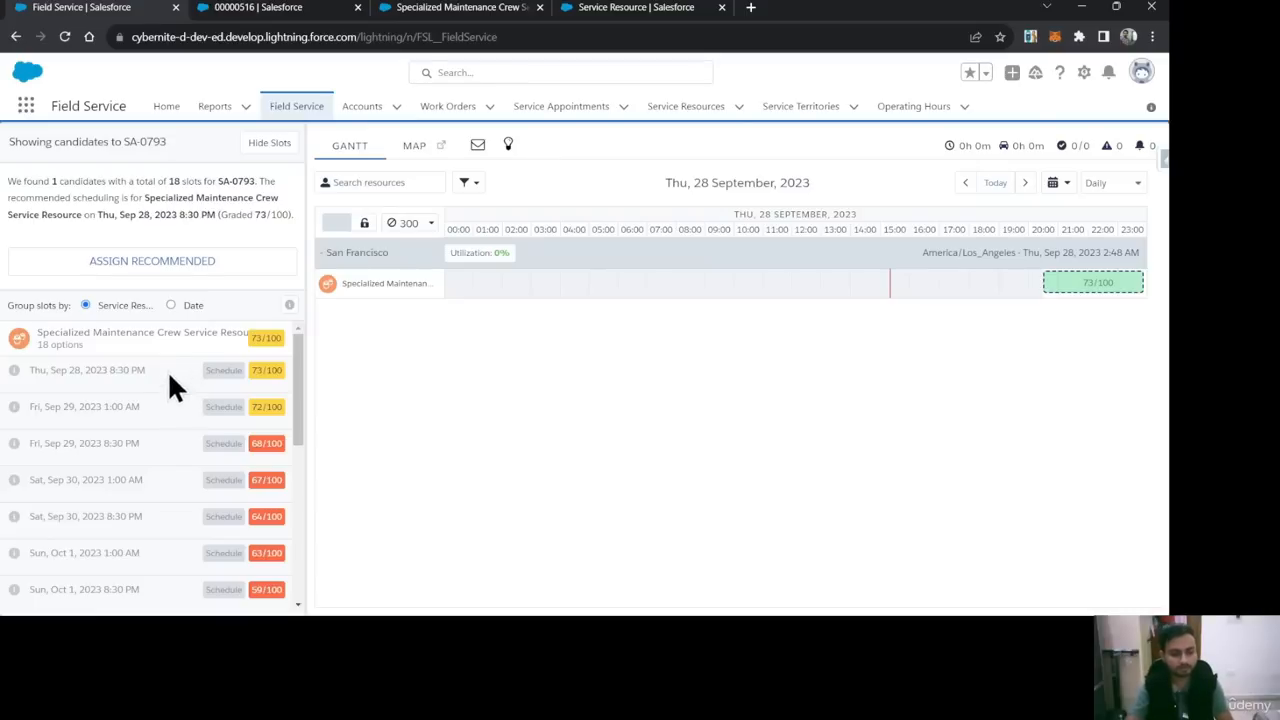
scroll(169, 405, "down", 5)
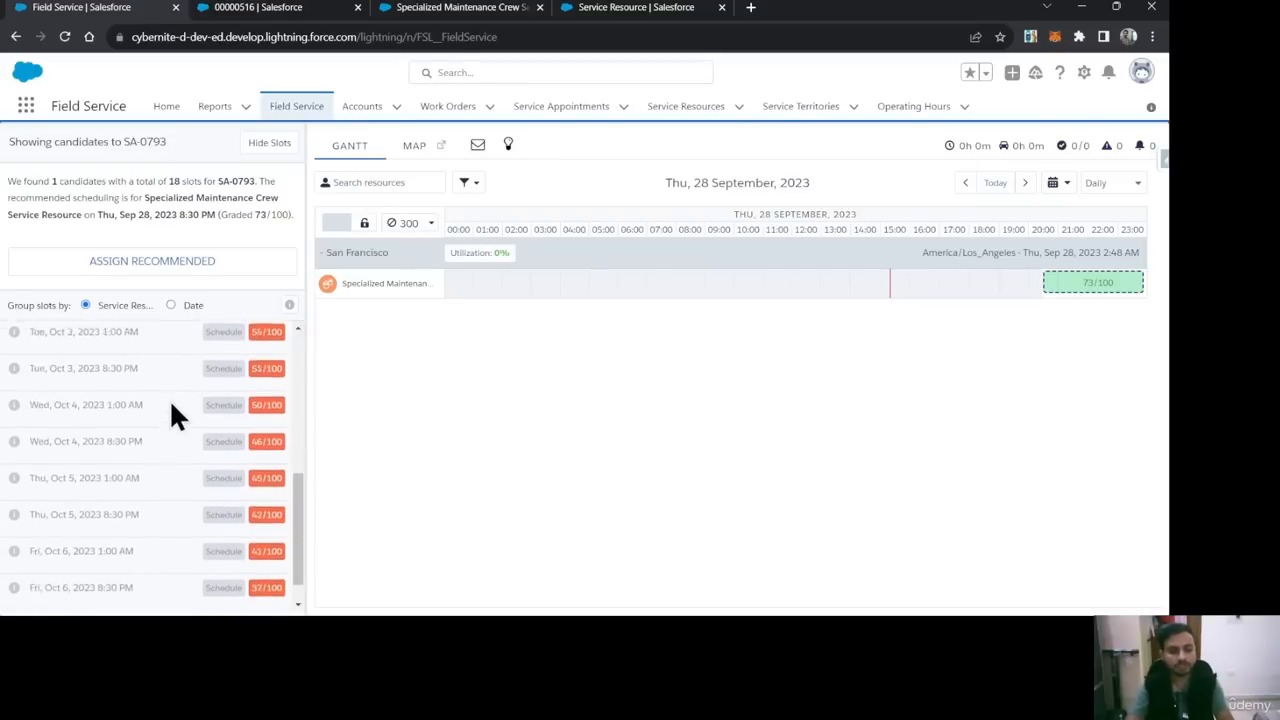
scroll(169, 405, "up", 5)
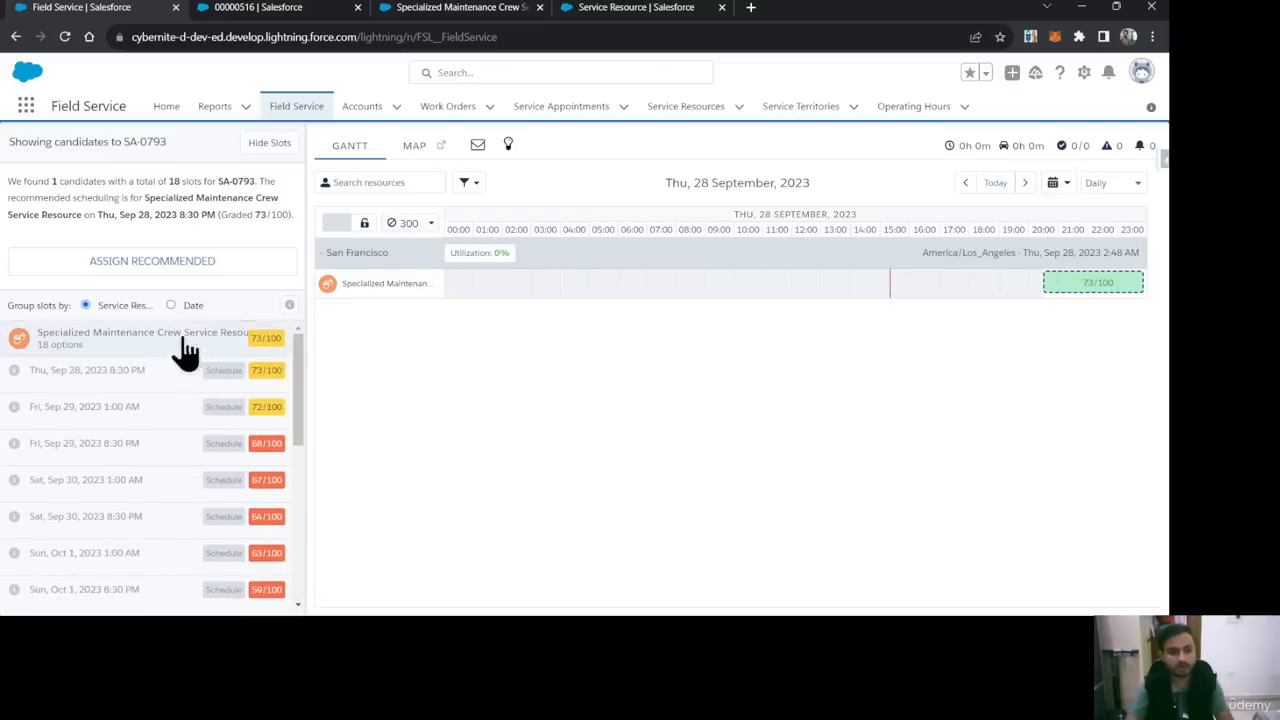
Step: Hide the candidate slots and schedule service appointment SA-0793 automatically
left_click(269, 142)
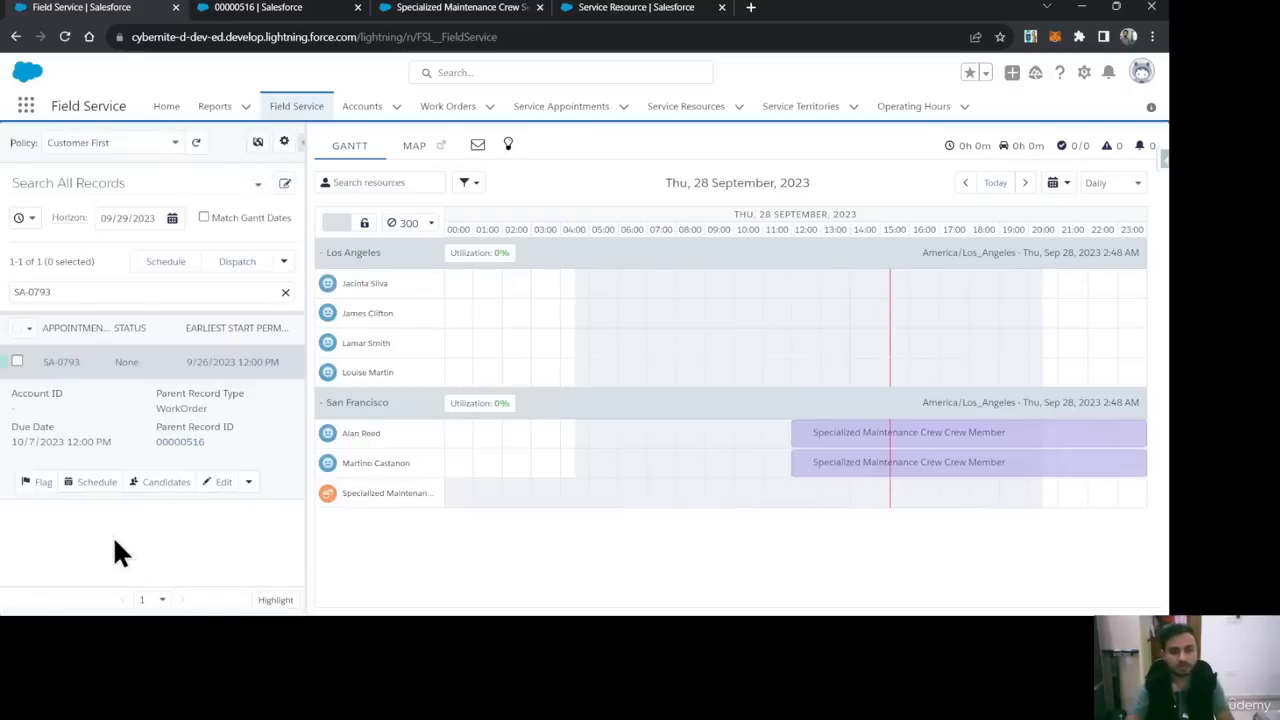
left_click(97, 482)
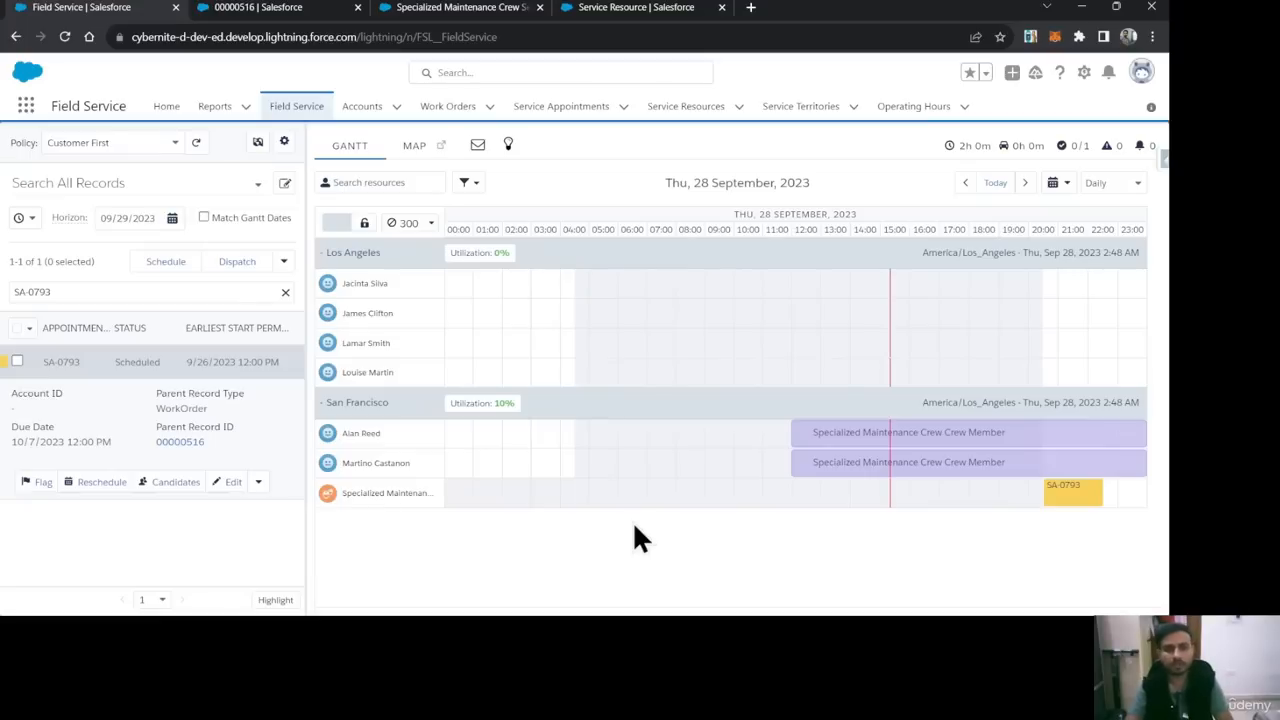
Step: Open the Specialized Maintenance Crew service crew record and view its related crew members
left_click(440, 10)
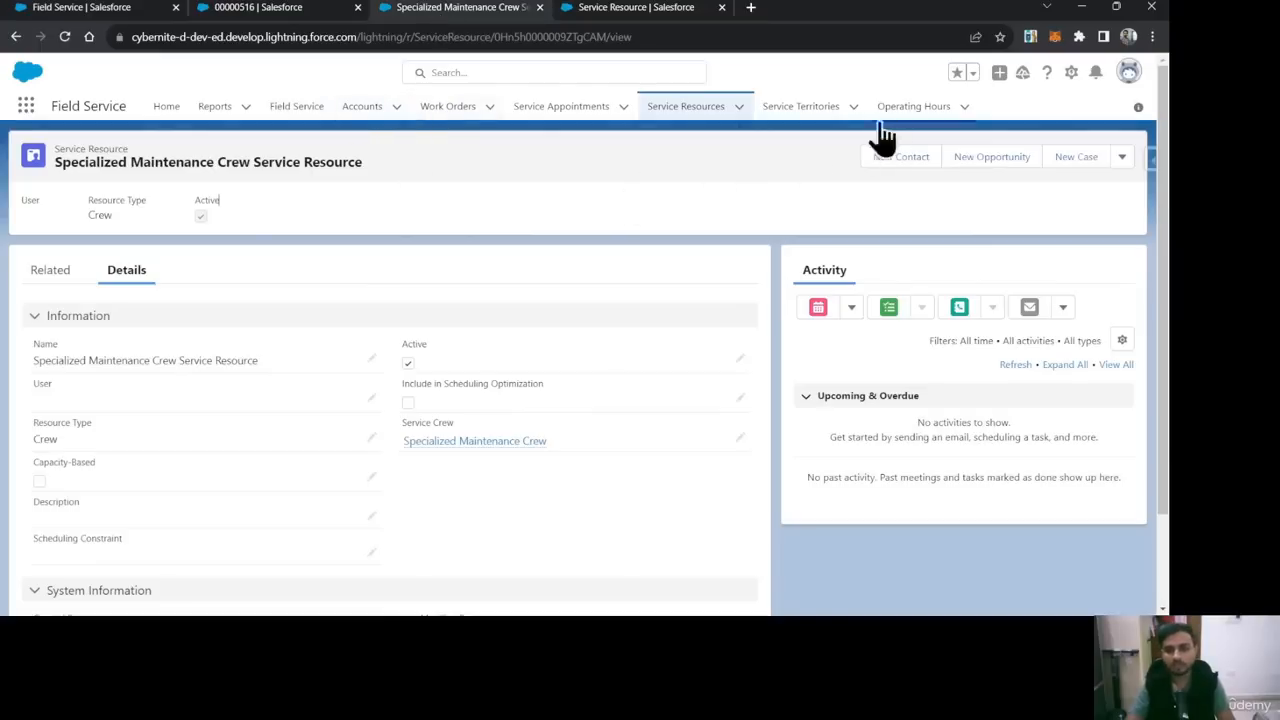
left_click(305, 10)
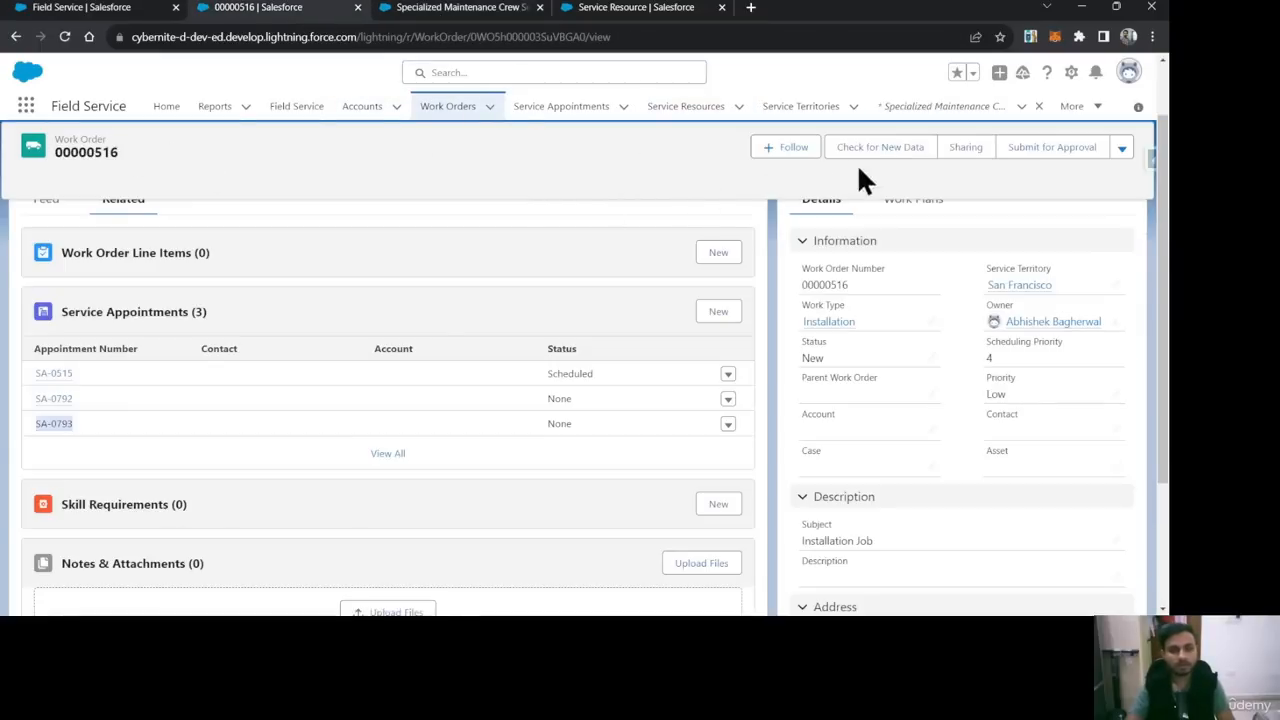
left_click(905, 108)
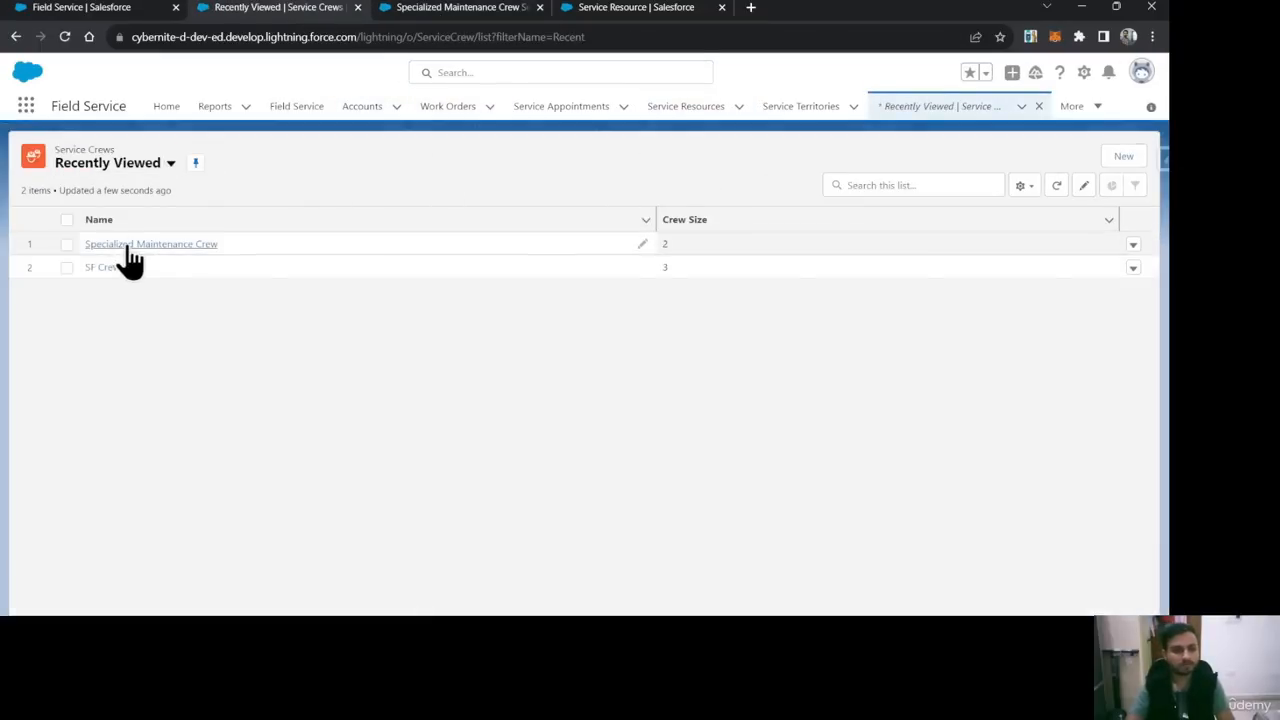
left_click(128, 248)
left_click(52, 266)
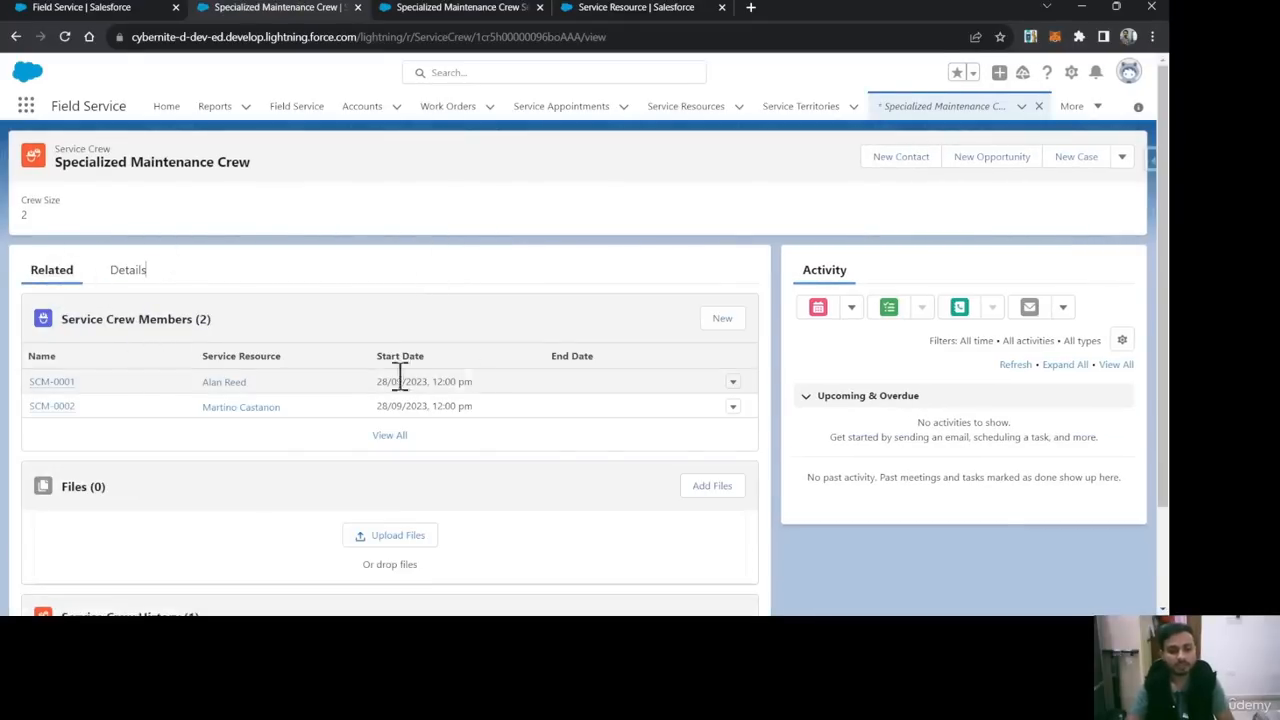
Step: Edit crew member SCM-0001 to try out the Leader option, and cancel the edit without saving
left_click(735, 390)
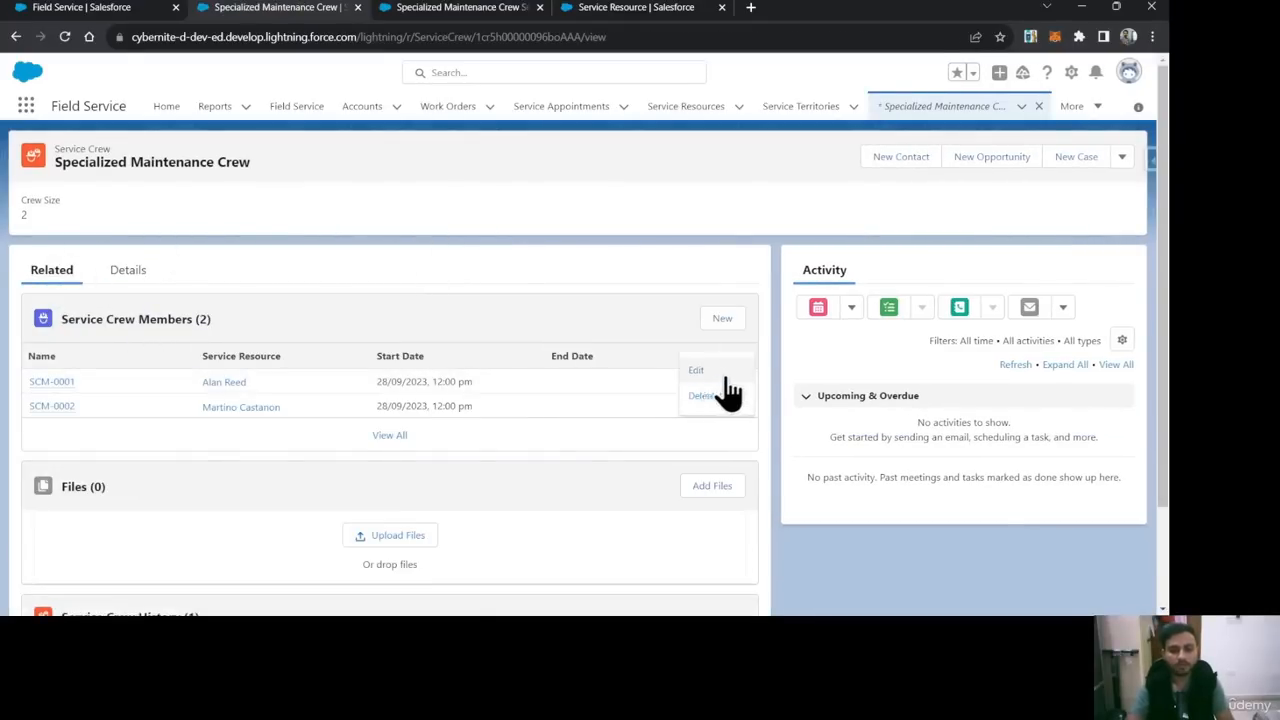
left_click(712, 372)
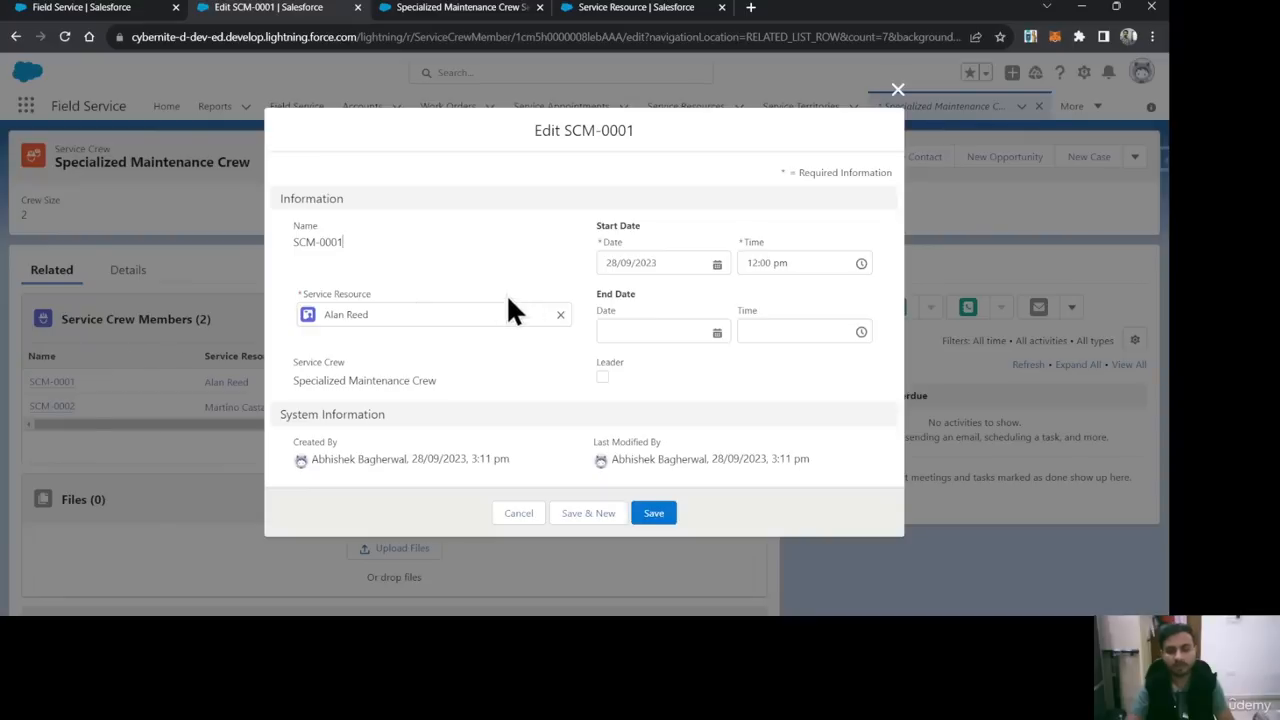
left_click(602, 378)
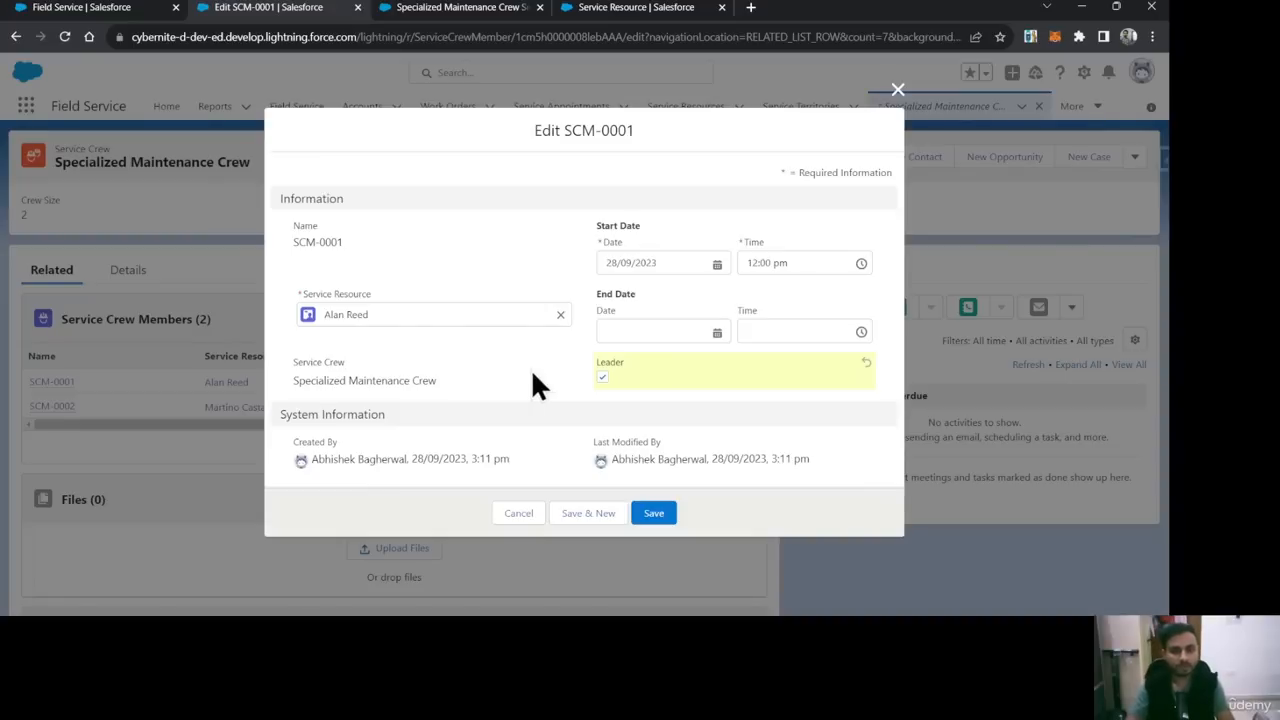
left_click(512, 513)
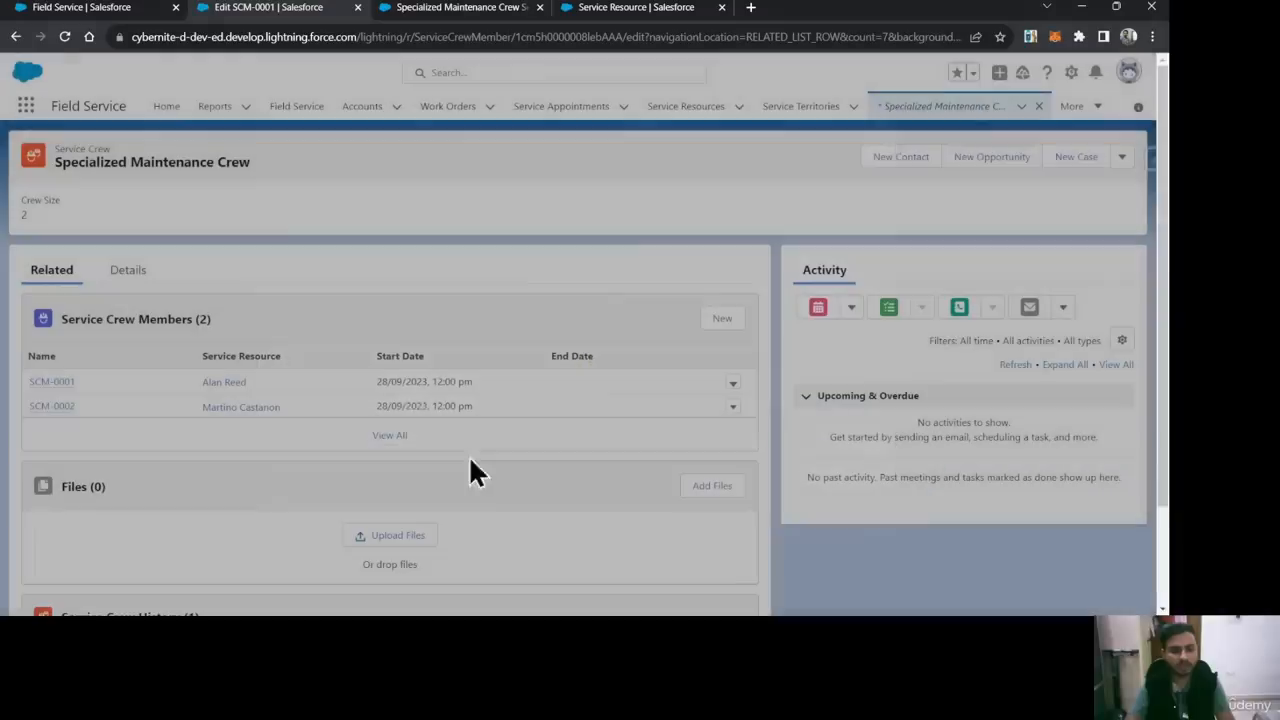